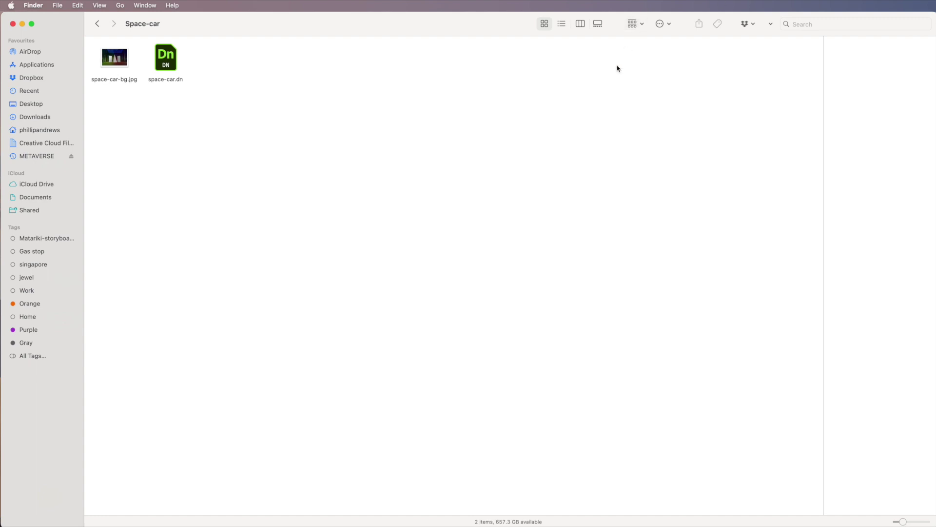
View space-car-bg.jpg in Preview, minimize it, then select the space-car.dn scene file.
{"action": "double_click", "coordinate": [119, 61]}
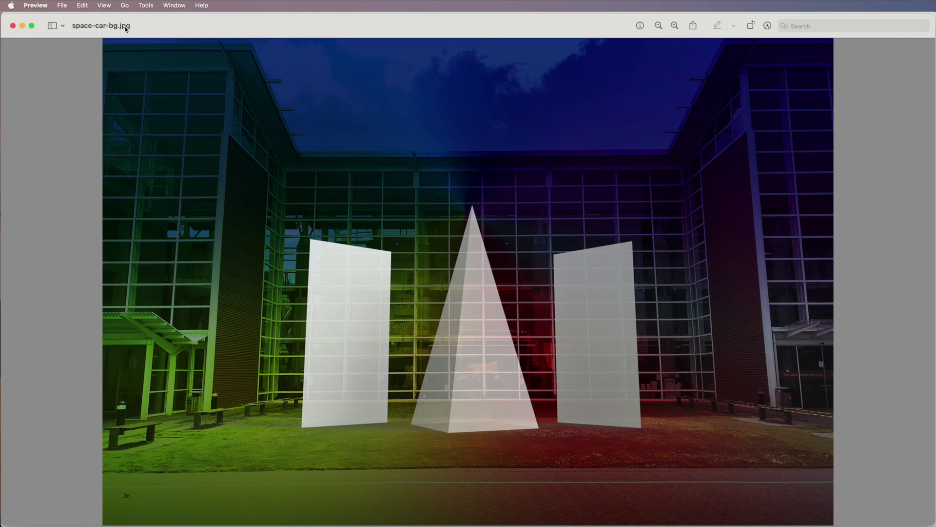
{"action": "left_click", "coordinate": [23, 26]}
{"action": "left_click", "coordinate": [199, 136]}
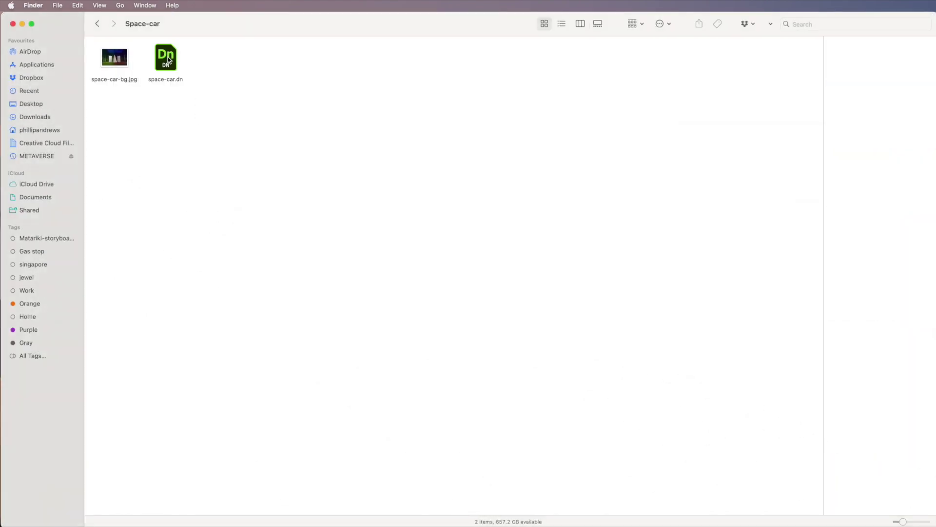
{"action": "left_click", "coordinate": [167, 59]}
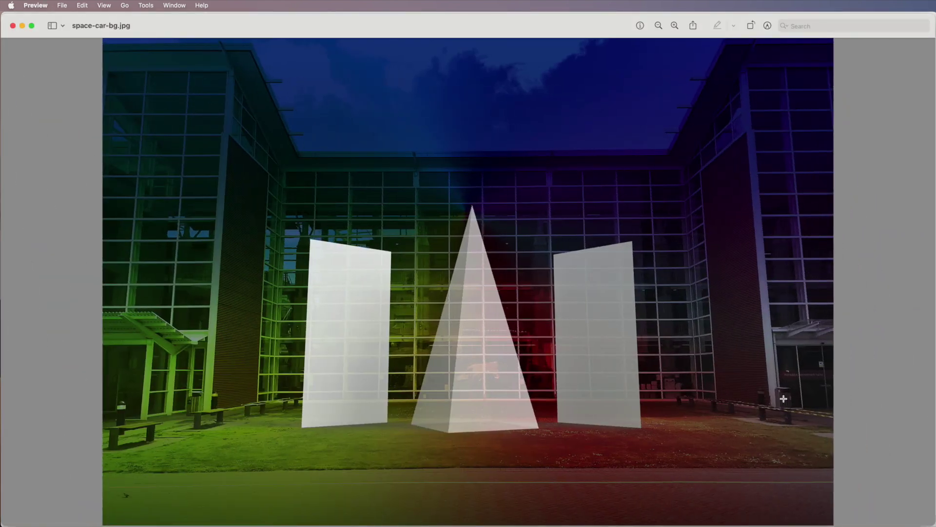
{"action": "left_click", "coordinate": [22, 25]}
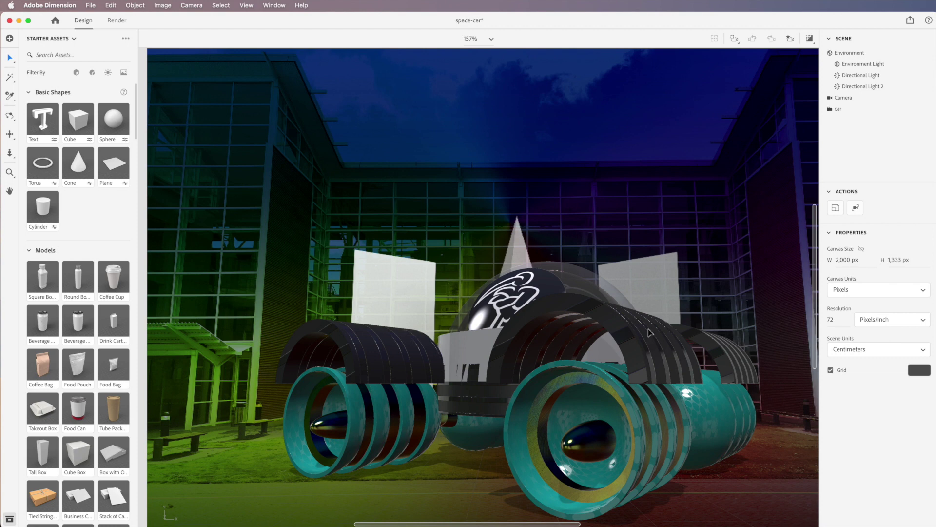
Open the Adobe Dimension application menu to head toward the preferences.
{"action": "left_click", "coordinate": [44, 6]}
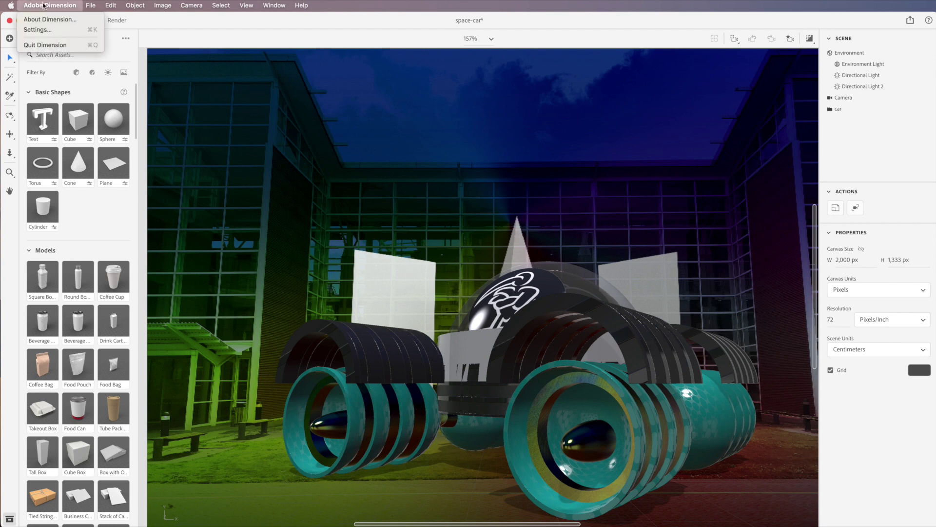
Set Adobe Dimension's interface theme to Dark in Settings and confirm.
{"action": "left_click", "coordinate": [44, 30]}
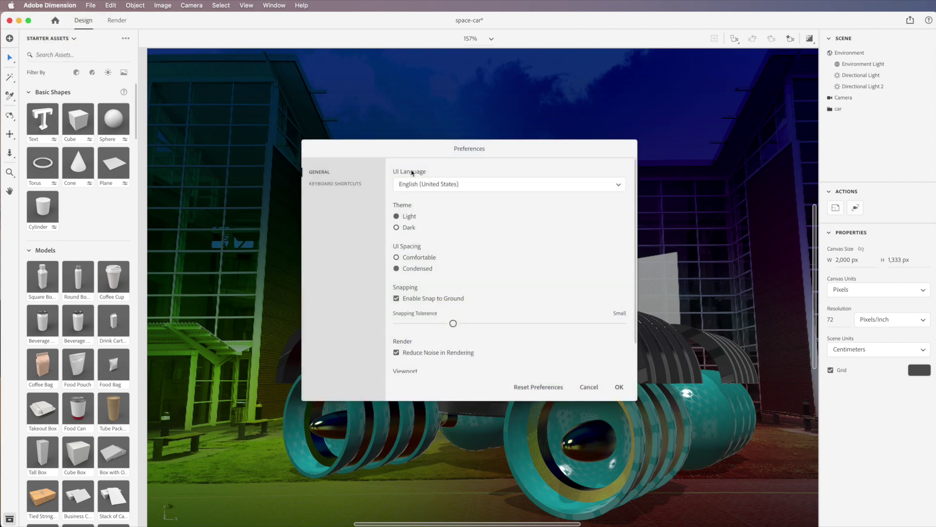
{"action": "left_click", "coordinate": [396, 227]}
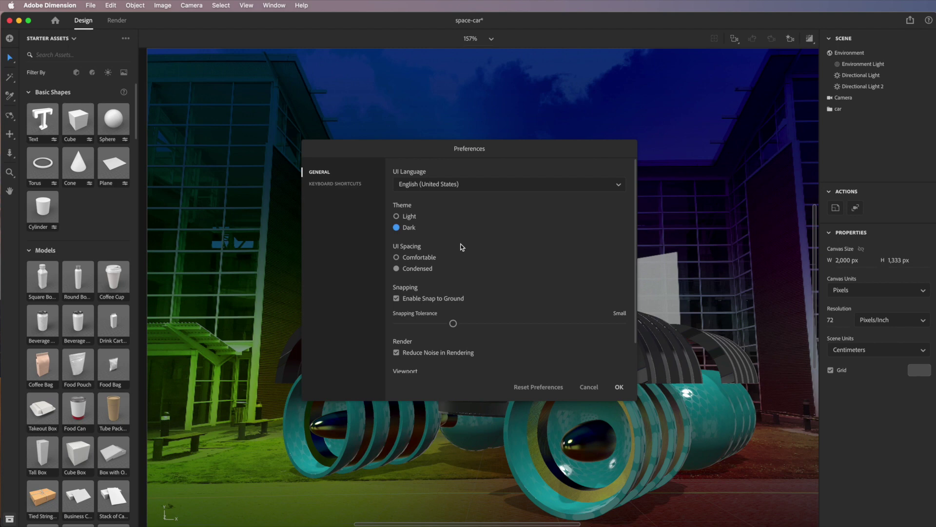
{"action": "left_click", "coordinate": [619, 388]}
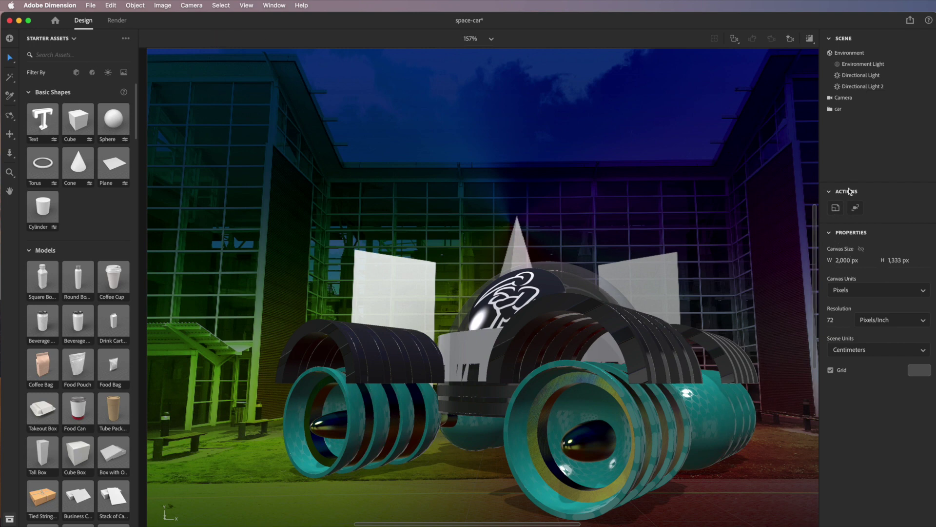
{"action": "left_click", "coordinate": [836, 208]}
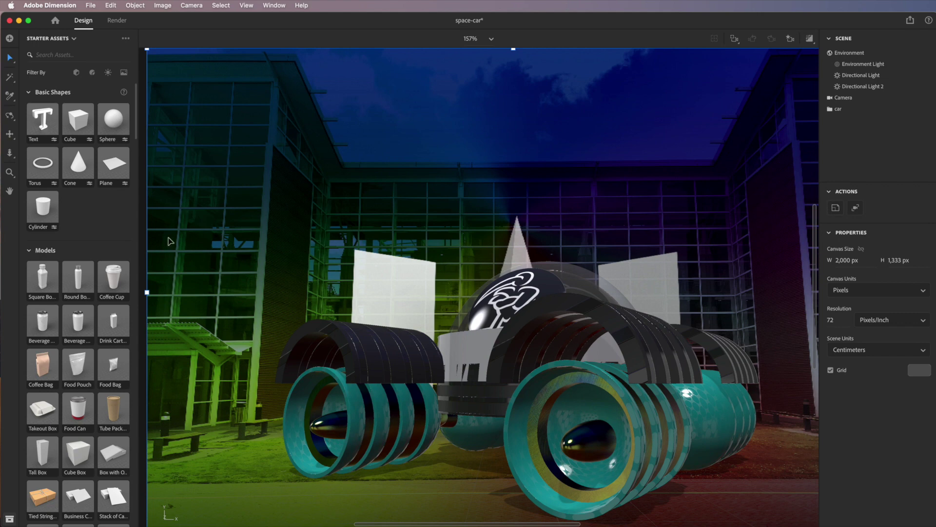
{"action": "left_click_drag", "start_coordinate": [142, 293], "coordinate": [153, 292]}
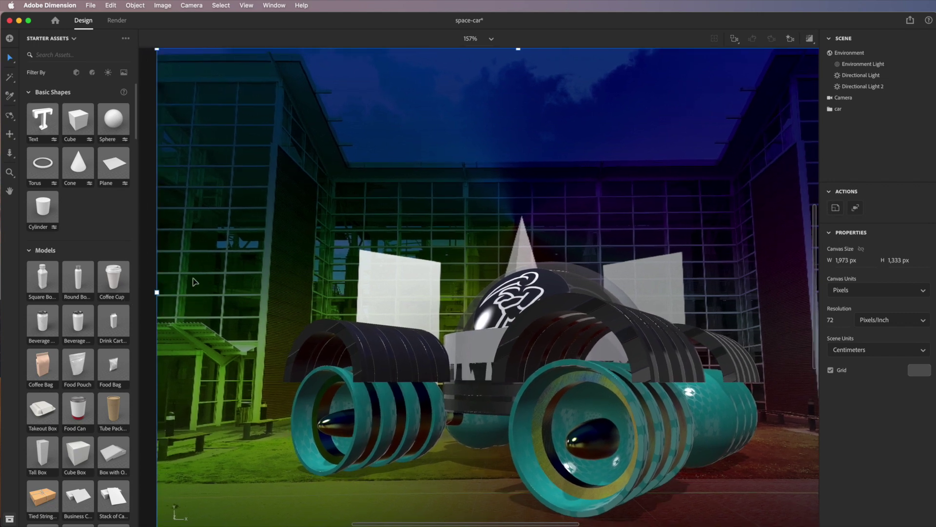
{"action": "left_click", "coordinate": [347, 315]}
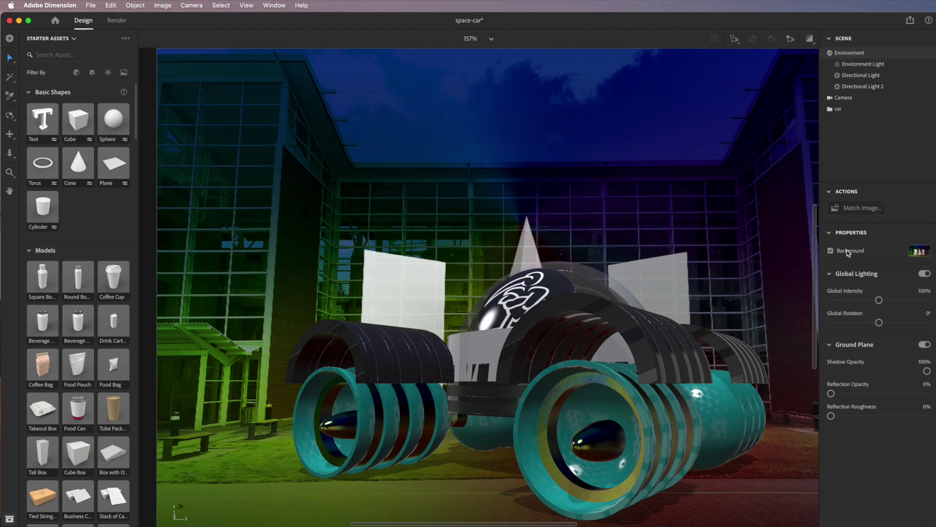
{"action": "left_click", "coordinate": [851, 153]}
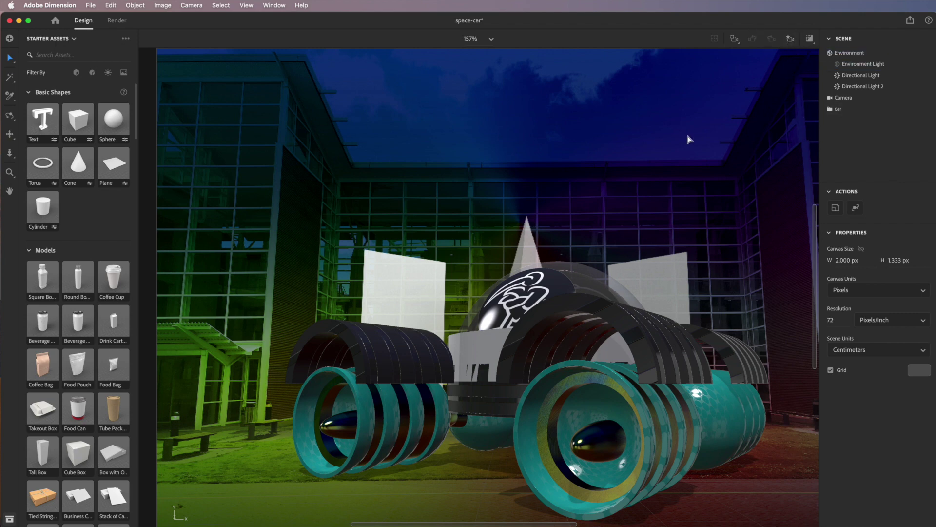
{"action": "left_click", "coordinate": [830, 110]}
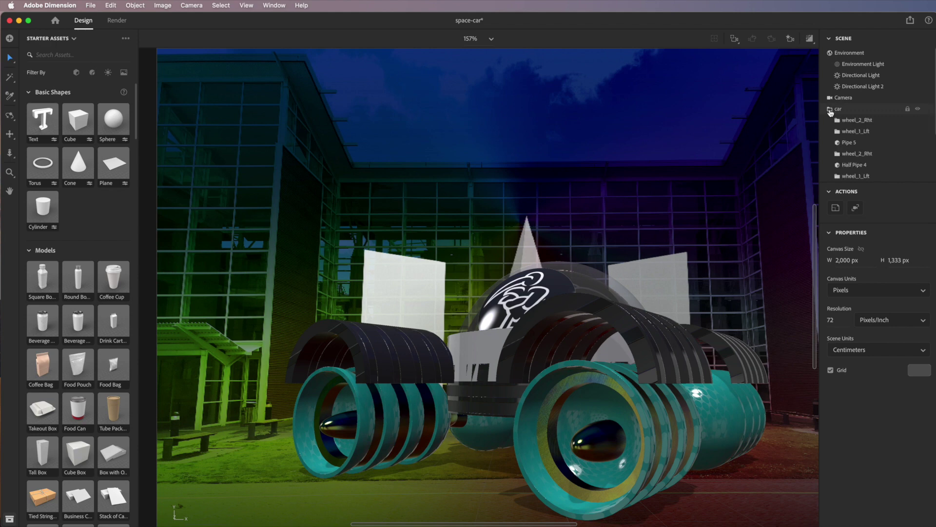
{"action": "scroll", "coordinate": [933, 132], "scroll_direction": "down", "scroll_amount": 1}
{"action": "scroll", "coordinate": [932, 132], "scroll_direction": "down", "scroll_amount": 3}
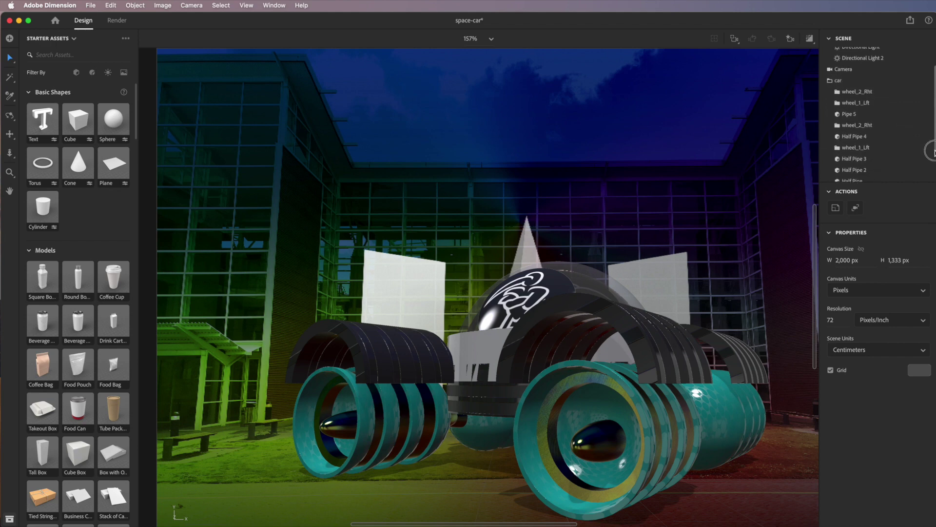
{"action": "scroll", "coordinate": [932, 142], "scroll_direction": "up", "scroll_amount": 3}
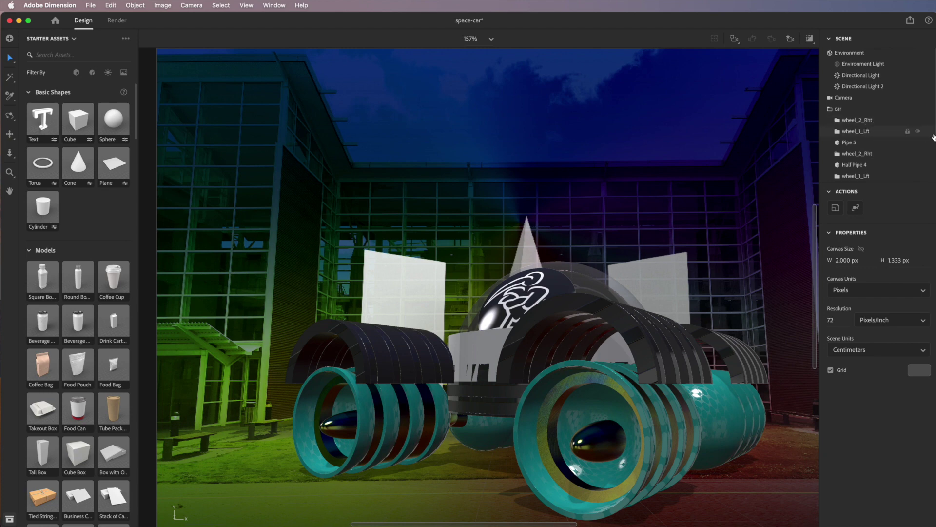
{"action": "scroll", "coordinate": [933, 140], "scroll_direction": "down", "scroll_amount": 1}
{"action": "scroll", "coordinate": [933, 141], "scroll_direction": "down", "scroll_amount": 5}
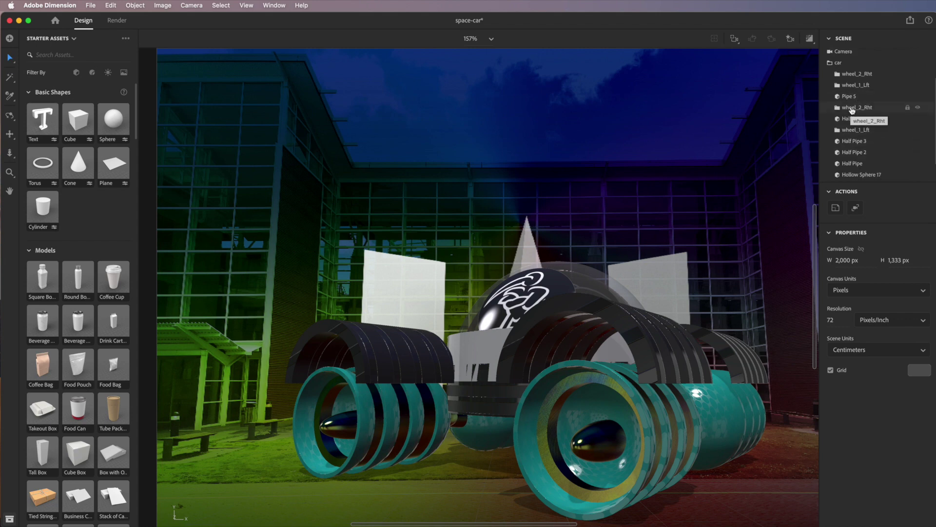
{"action": "left_click", "coordinate": [853, 108]}
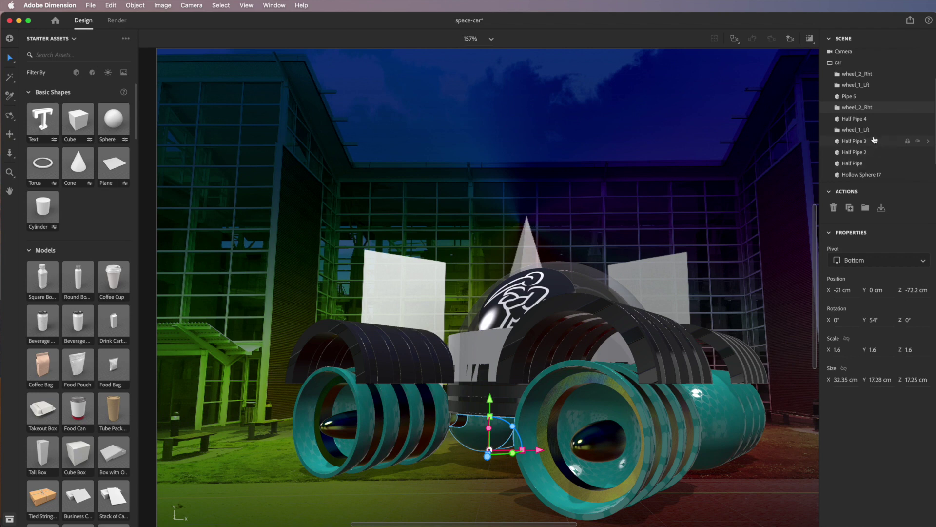
{"action": "left_click", "coordinate": [862, 85]}
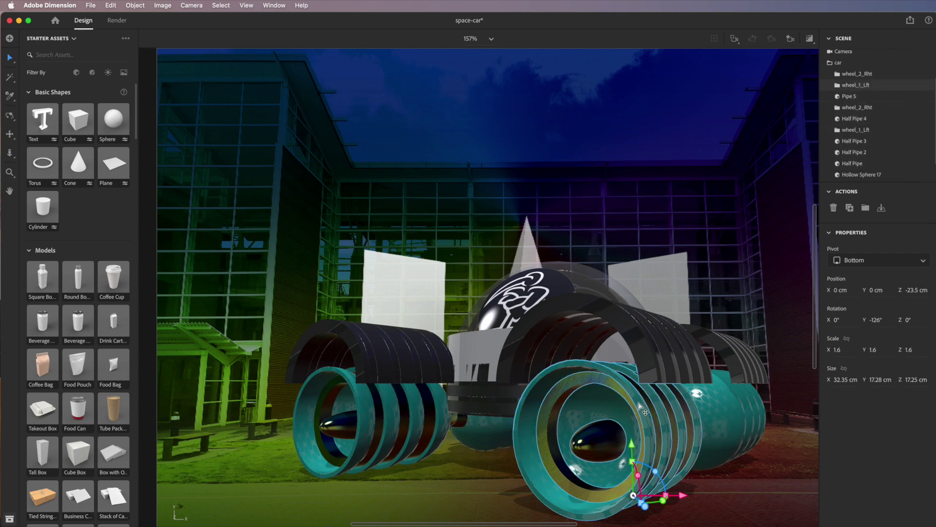
{"action": "left_click", "coordinate": [838, 85]}
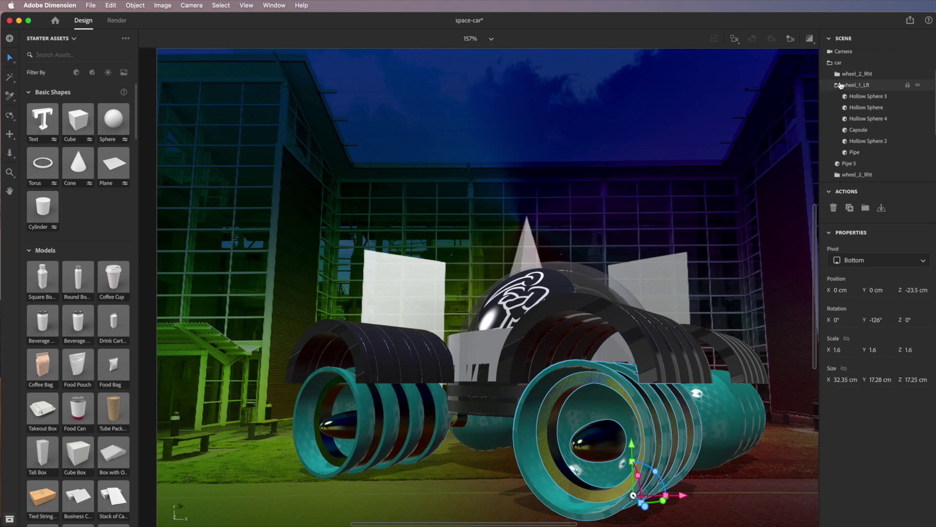
{"action": "left_click", "coordinate": [864, 98]}
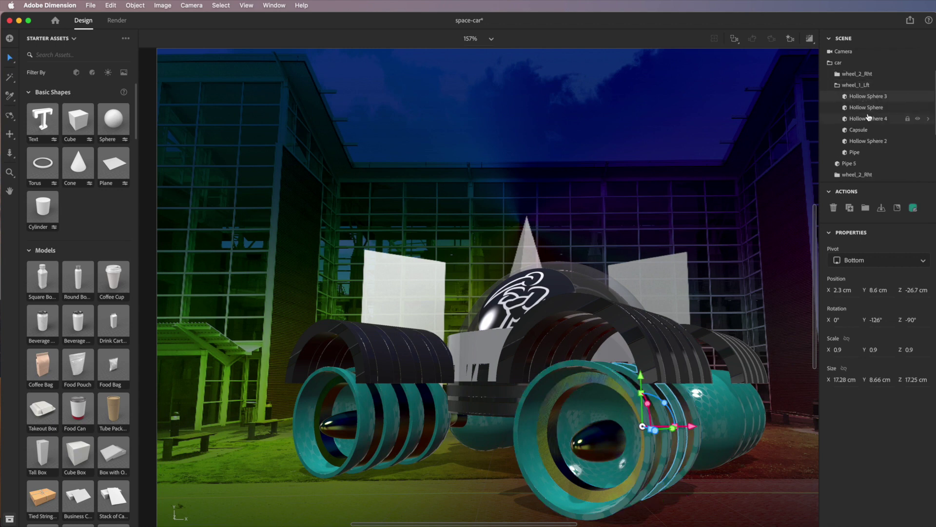
{"action": "left_click", "coordinate": [867, 109]}
{"action": "left_click", "coordinate": [865, 120]}
{"action": "left_click", "coordinate": [861, 131]}
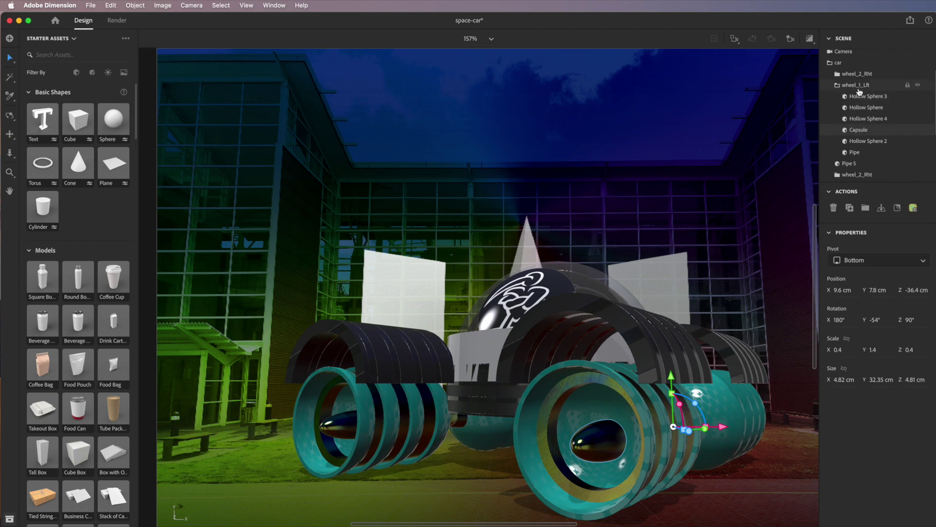
{"action": "left_click", "coordinate": [837, 86]}
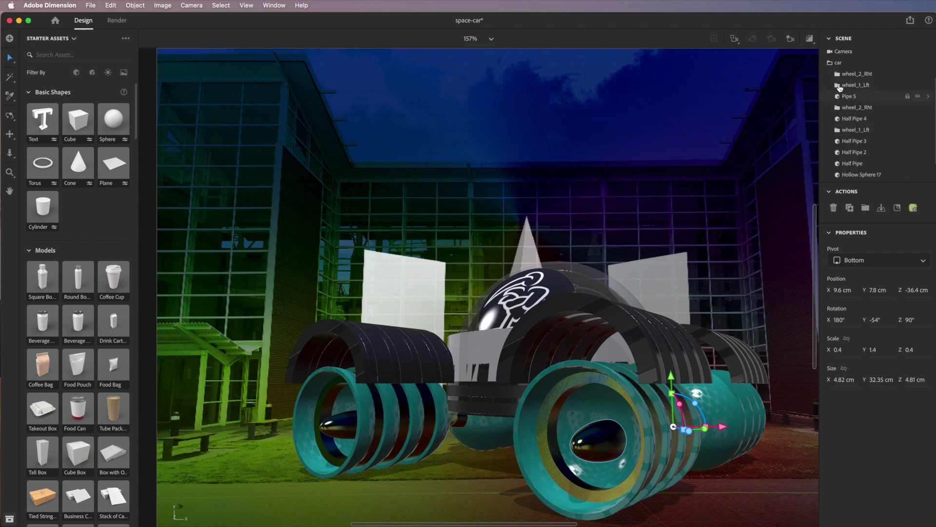
{"action": "left_click", "coordinate": [830, 64]}
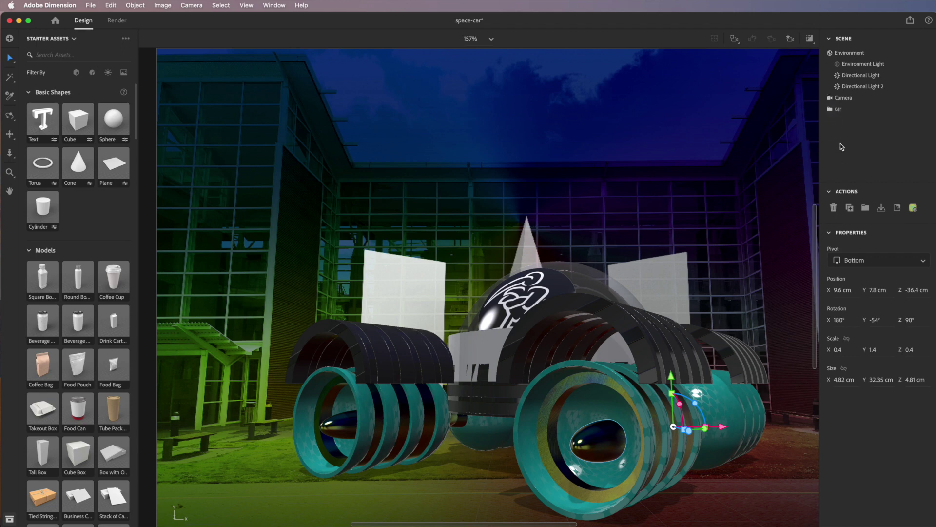
{"action": "left_click", "coordinate": [837, 110]}
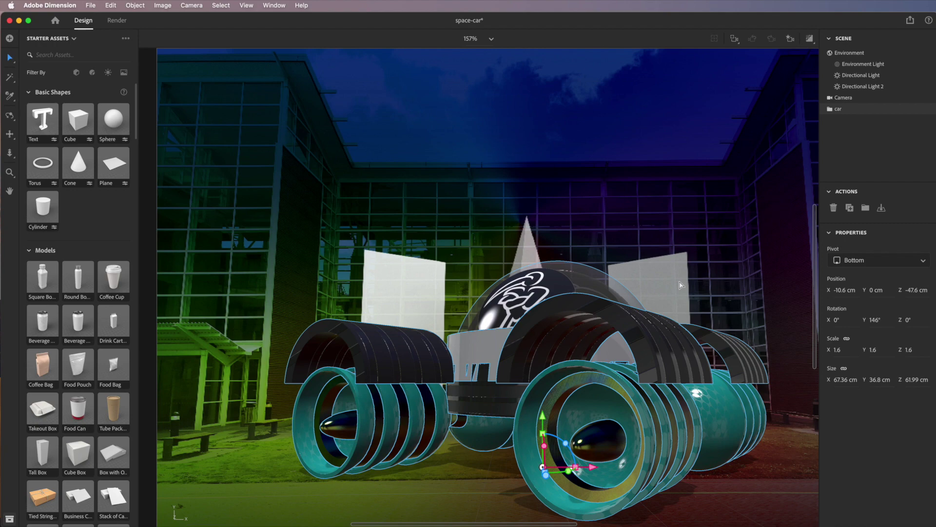
Move the car left to X −16.1 cm and enable the Full-resolution live render preview.
{"action": "left_click_drag", "start_coordinate": [588, 467], "coordinate": [588, 409]}
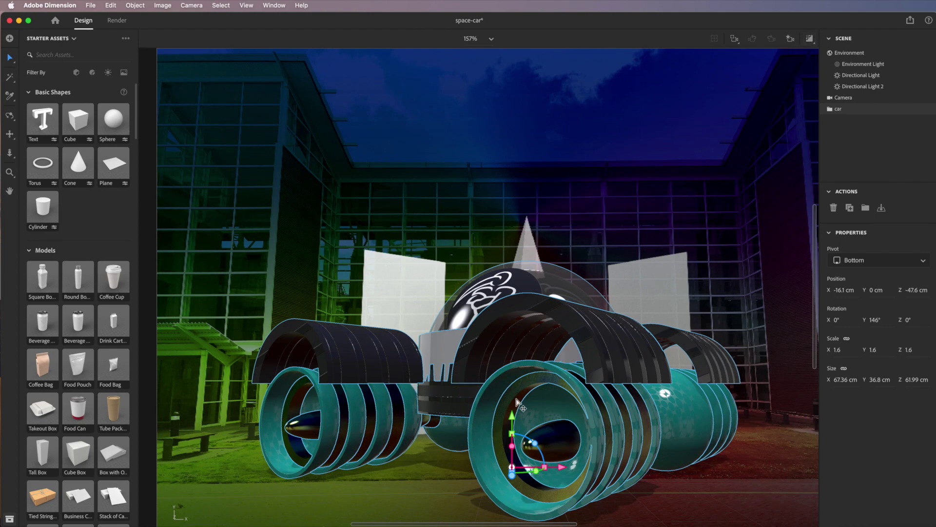
{"action": "left_click", "coordinate": [812, 42]}
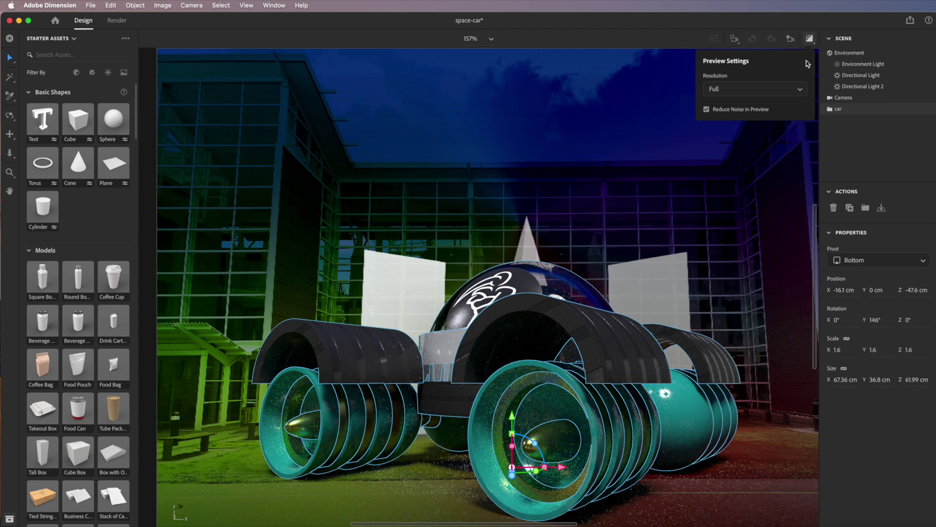
{"action": "left_click", "coordinate": [672, 132]}
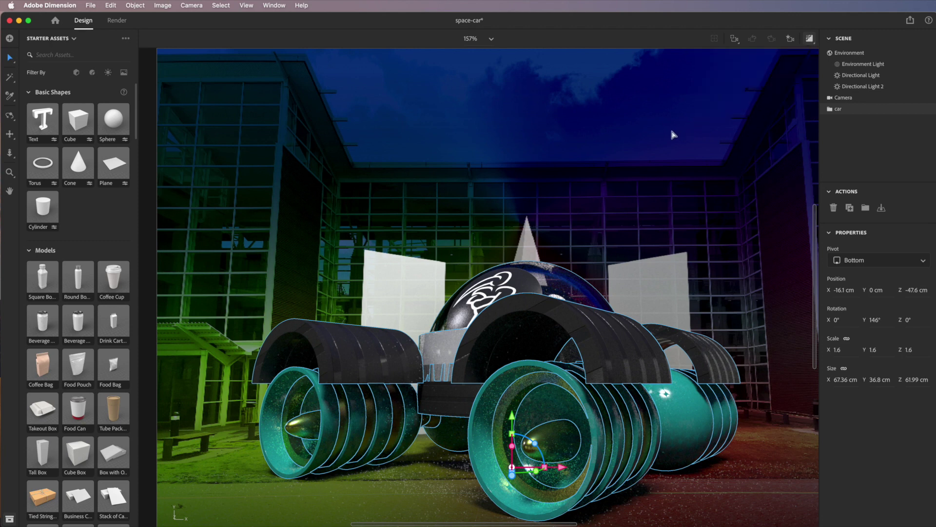
Turn off render preview and compare the view top, 3 quarter and View 1 bookmarks, ending on 3 quarter.
{"action": "left_click", "coordinate": [667, 136]}
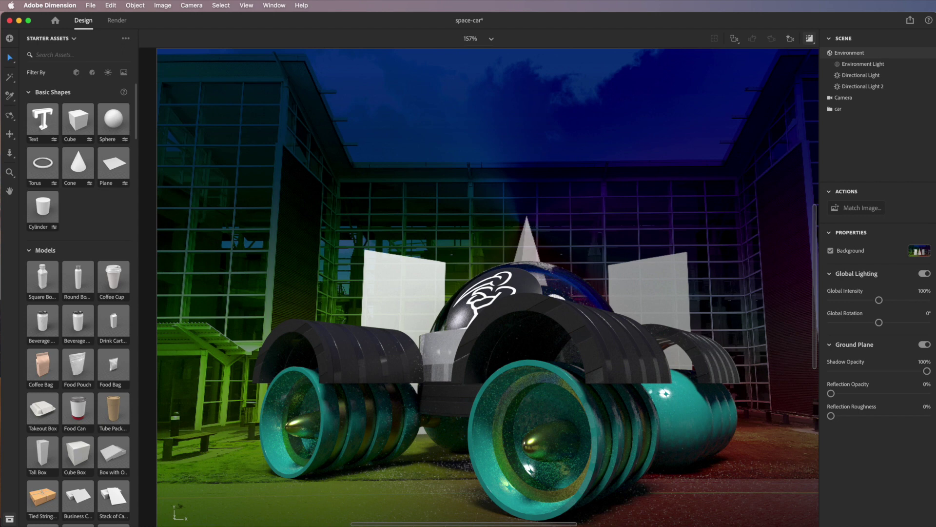
{"action": "left_click", "coordinate": [810, 40]}
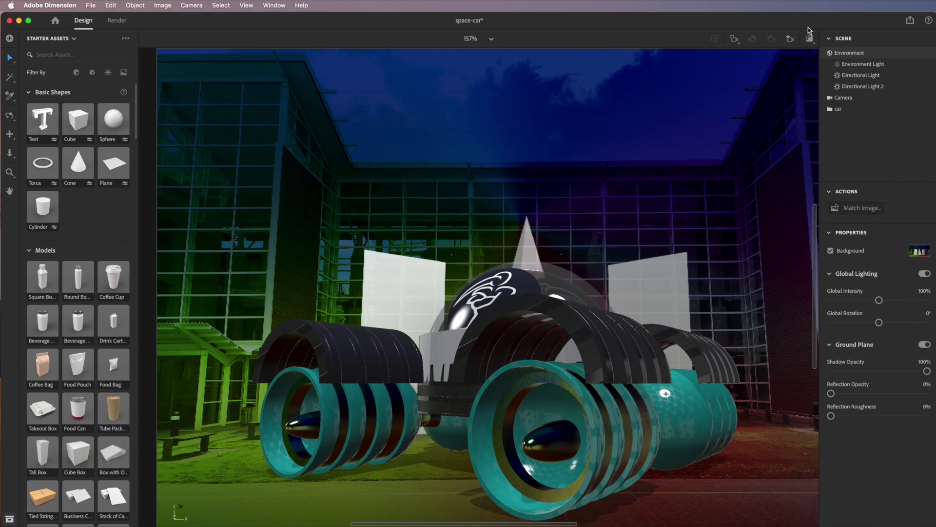
{"action": "left_click", "coordinate": [790, 38]}
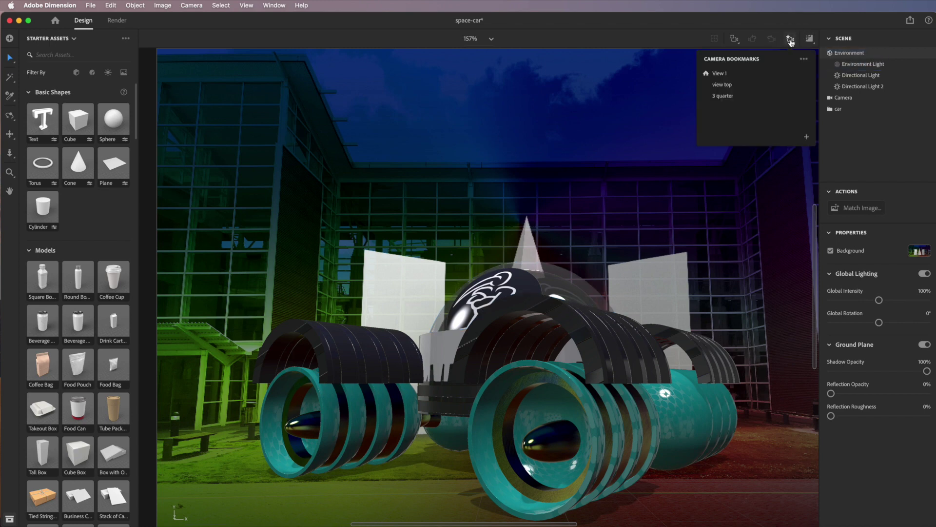
{"action": "left_click", "coordinate": [723, 85]}
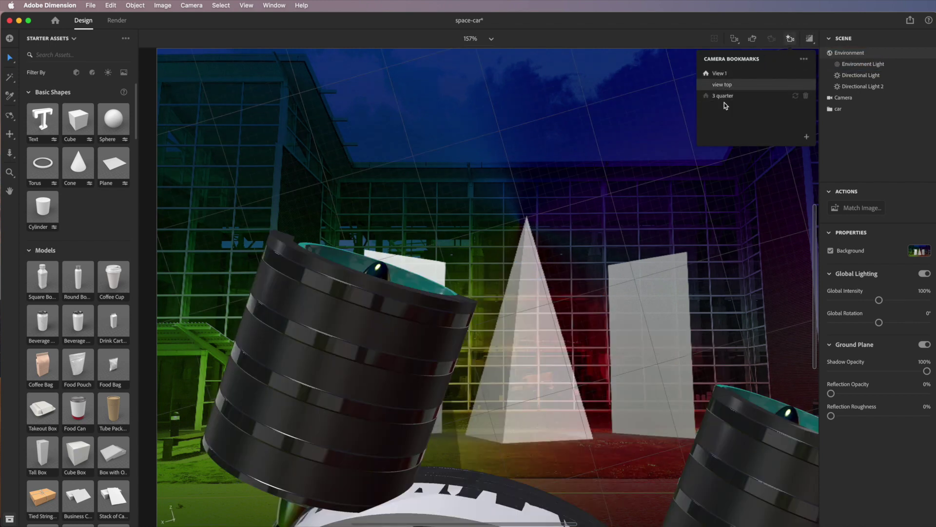
{"action": "left_click", "coordinate": [727, 97]}
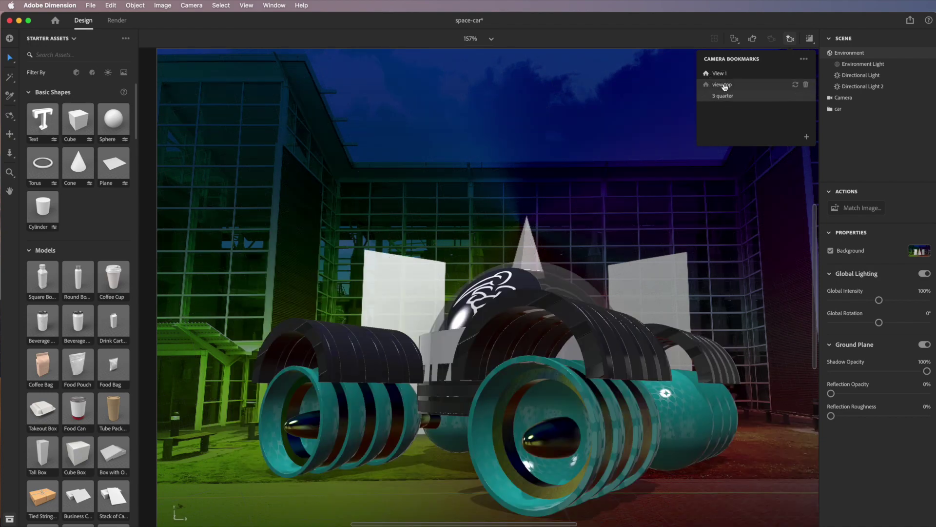
{"action": "left_click", "coordinate": [724, 85]}
{"action": "left_click", "coordinate": [721, 74]}
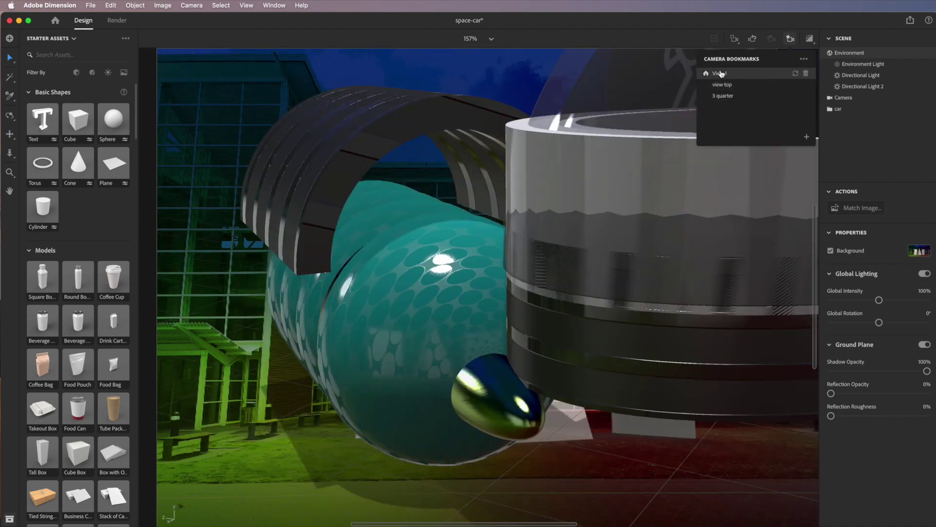
{"action": "left_click", "coordinate": [722, 98]}
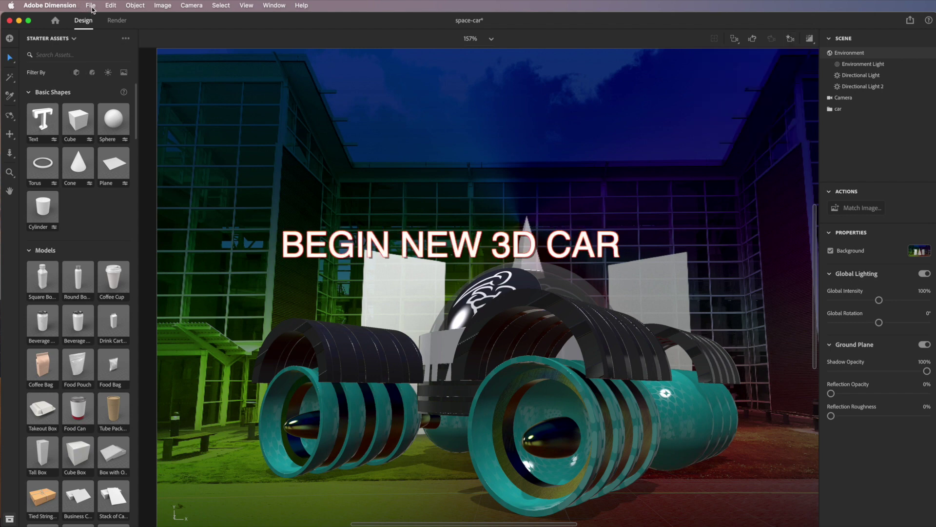
Create a new Untitled 1,920 × 1,080 px document, discarding space-car's unsaved changes.
{"action": "left_click", "coordinate": [92, 5]}
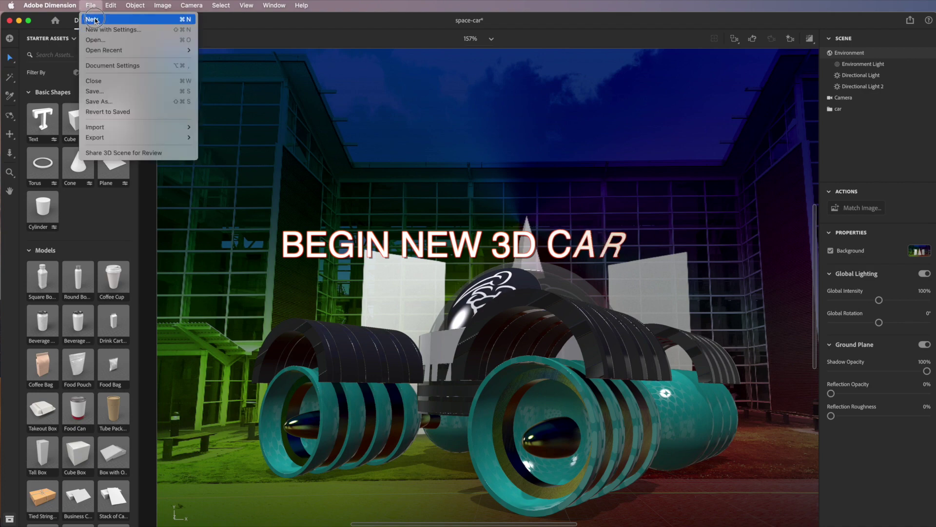
{"action": "left_click", "coordinate": [95, 19]}
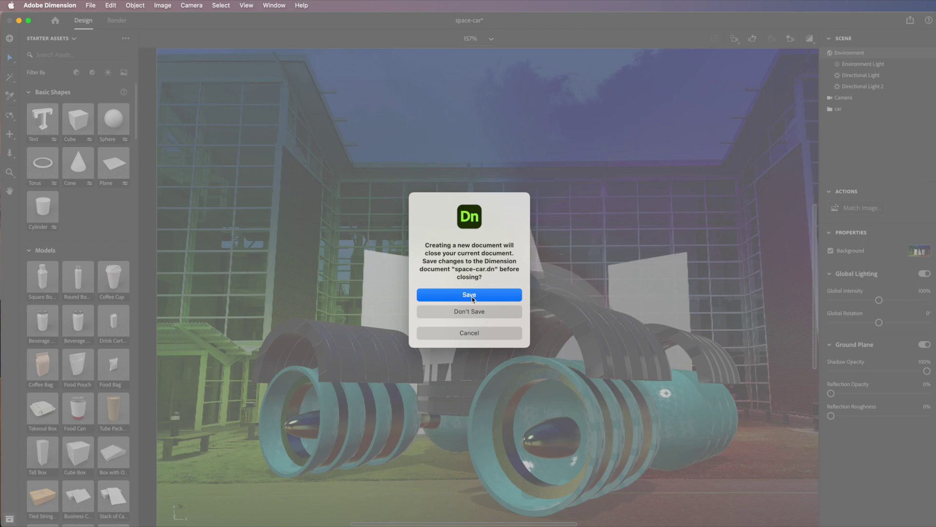
{"action": "left_click", "coordinate": [472, 312]}
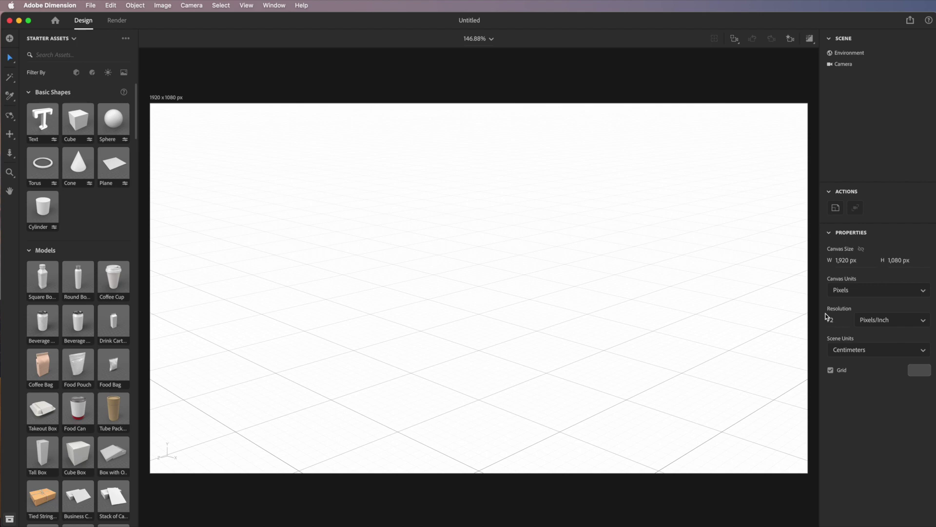
Set the canvas width to 2000 px and height to 1333 px in Properties.
{"action": "left_click", "coordinate": [845, 263]}
{"action": "left_click", "coordinate": [898, 259]}
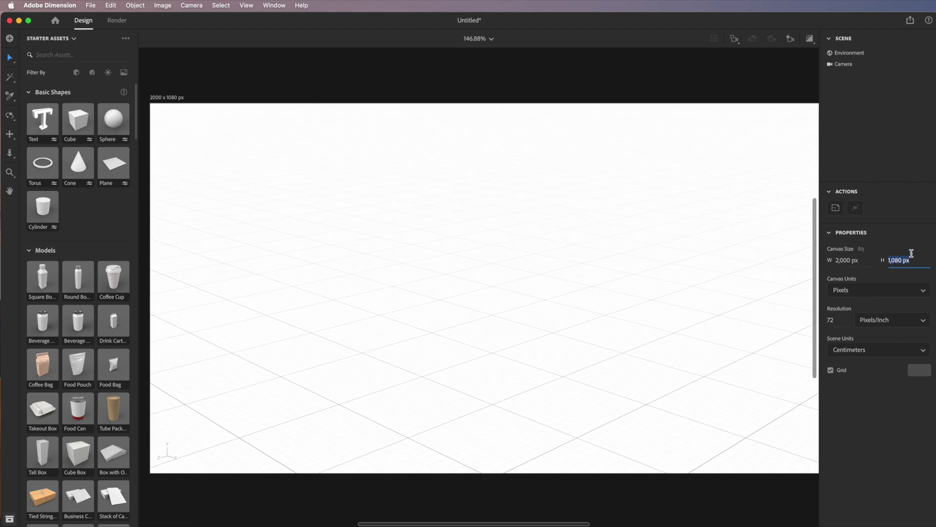
{"action": "type", "text": "1333"}
{"action": "key", "text": "Return"}
{"action": "mouse_move", "coordinate": [814, 191]}
{"action": "left_mouse_down"}
{"action": "mouse_move", "coordinate": [819, 125]}
{"action": "mouse_move", "coordinate": [811, 244]}
{"action": "mouse_move", "coordinate": [817, 205]}
{"action": "left_mouse_up"}
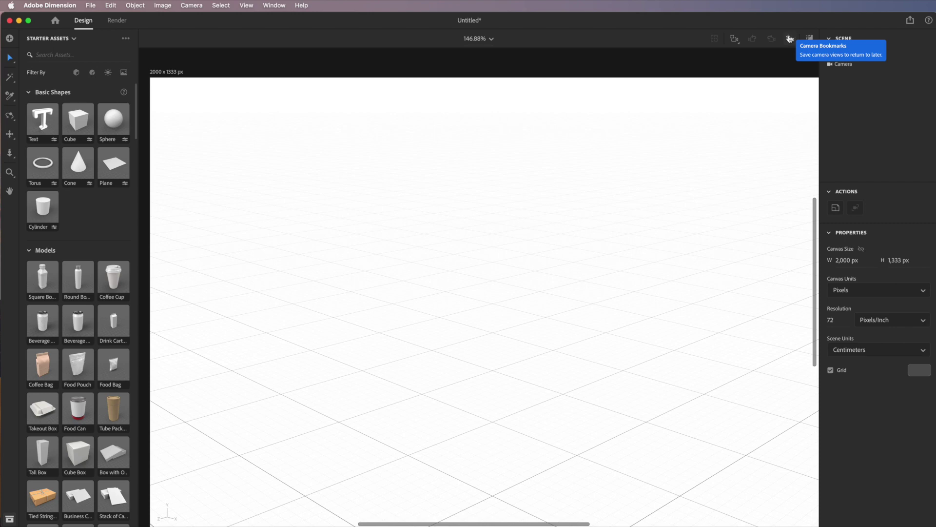
Fit the 2,000 × 1,333 px canvas to the viewport and browse the Starter Assets panel.
{"action": "left_click", "coordinate": [731, 37]}
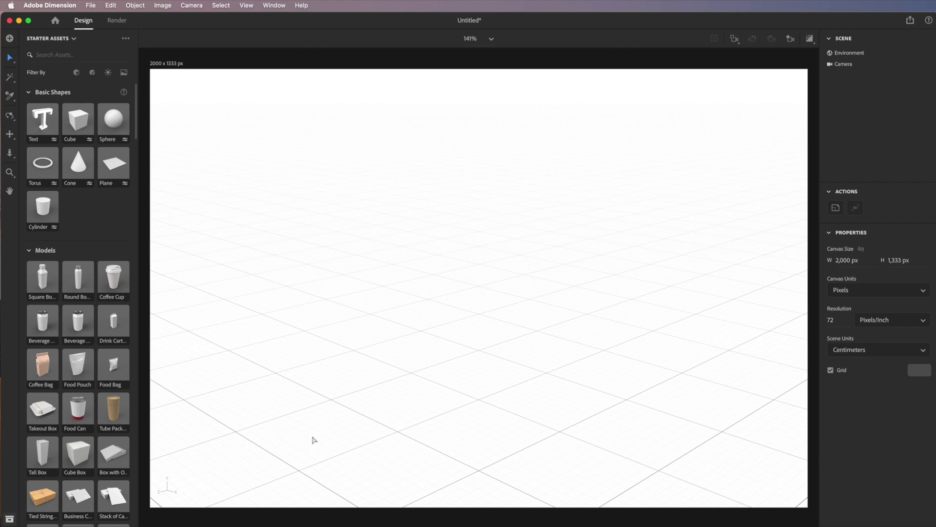
{"action": "left_click_drag", "start_coordinate": [137, 131], "coordinate": [144, 195]}
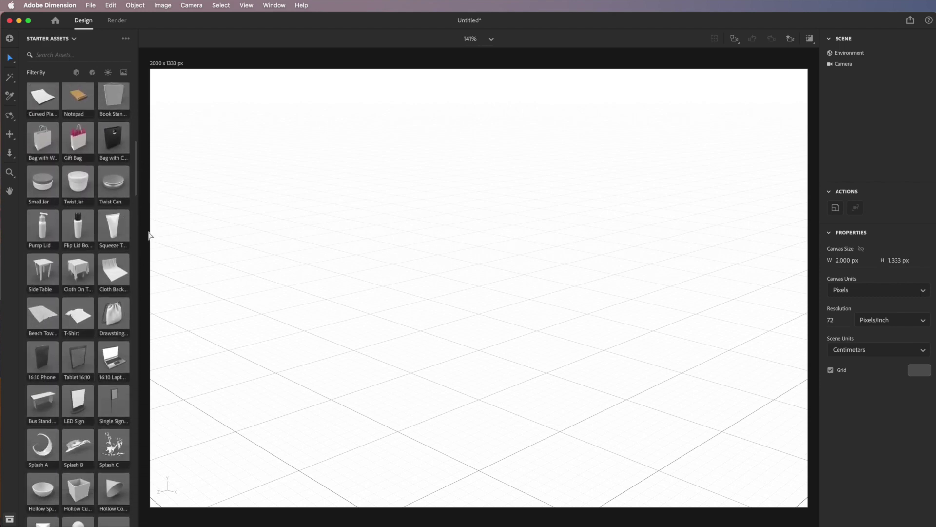
{"action": "left_click_drag", "start_coordinate": [137, 195], "coordinate": [161, 97]}
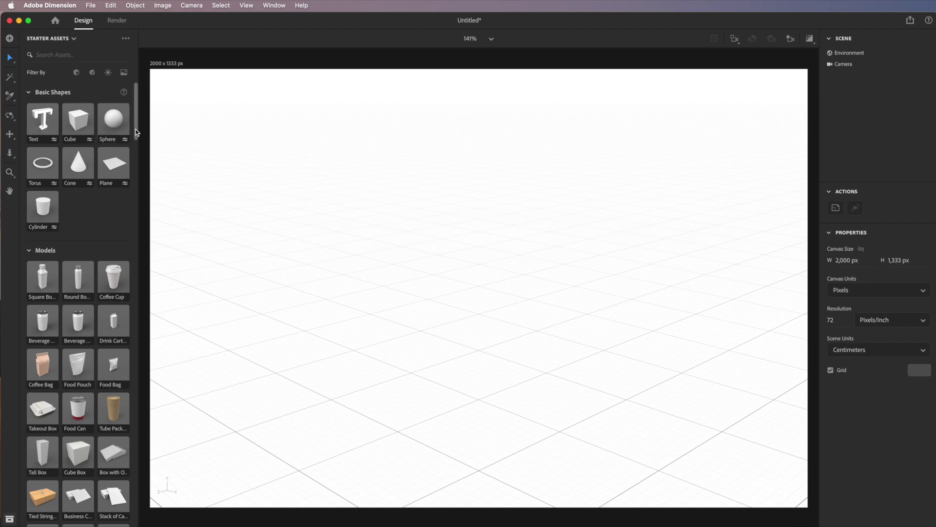
{"action": "mouse_move", "coordinate": [135, 127]}
{"action": "left_mouse_down"}
{"action": "mouse_move", "coordinate": [134, 136]}
{"action": "mouse_move", "coordinate": [135, 126]}
{"action": "left_mouse_up"}
{"action": "left_click_drag", "start_coordinate": [137, 132], "coordinate": [139, 427]}
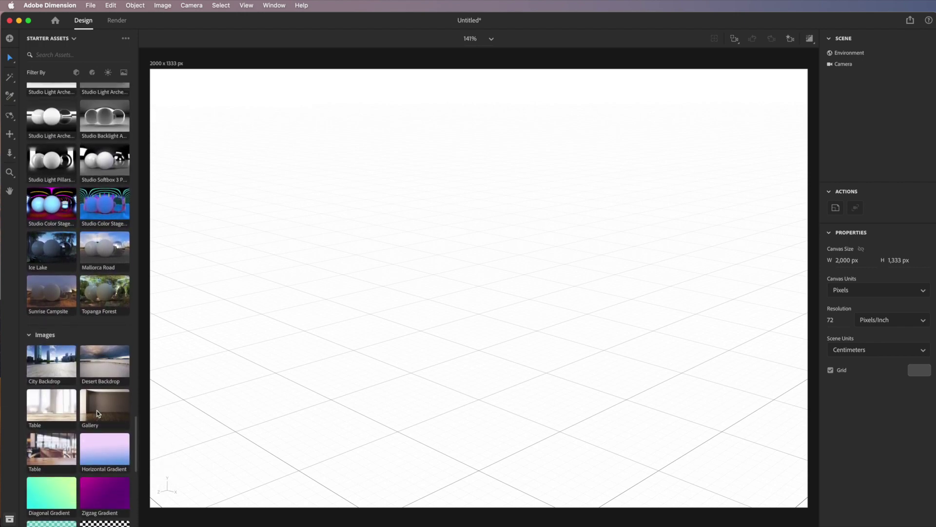
{"action": "left_click_drag", "start_coordinate": [139, 433], "coordinate": [157, 92]}
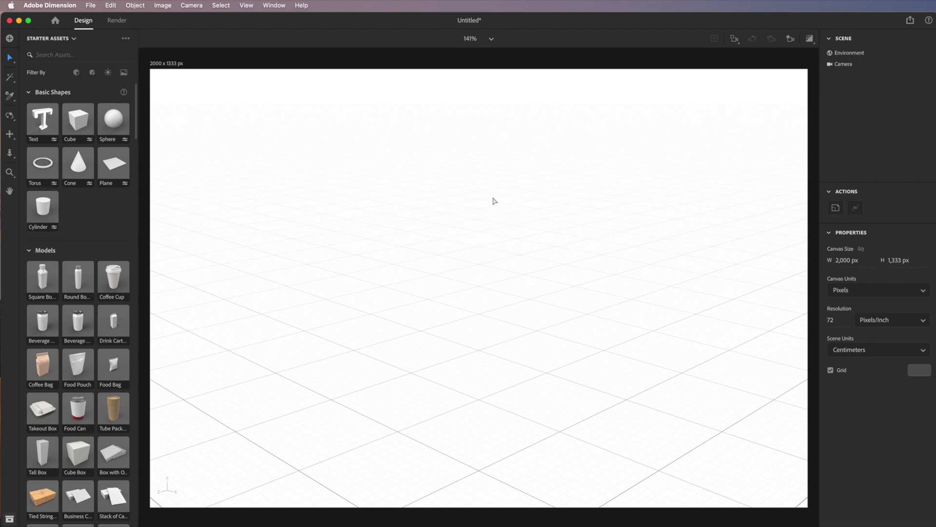
Add an upright Cylinder at the origin, 10 cm radius and 20 cm tall, undoing a Z-axis tilt.
{"action": "left_click", "coordinate": [45, 210]}
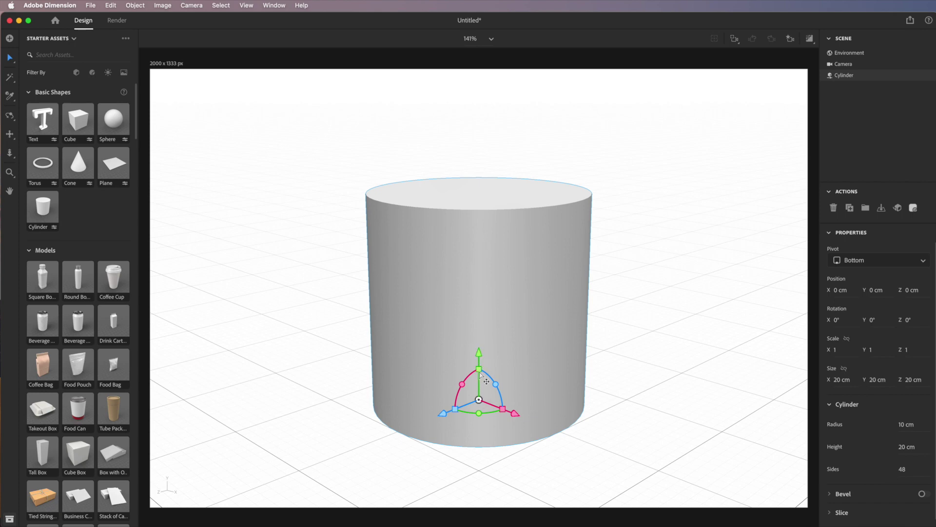
{"action": "mouse_move", "coordinate": [480, 372]}
{"action": "left_mouse_down"}
{"action": "mouse_move", "coordinate": [480, 384]}
{"action": "mouse_move", "coordinate": [478, 371]}
{"action": "left_mouse_up"}
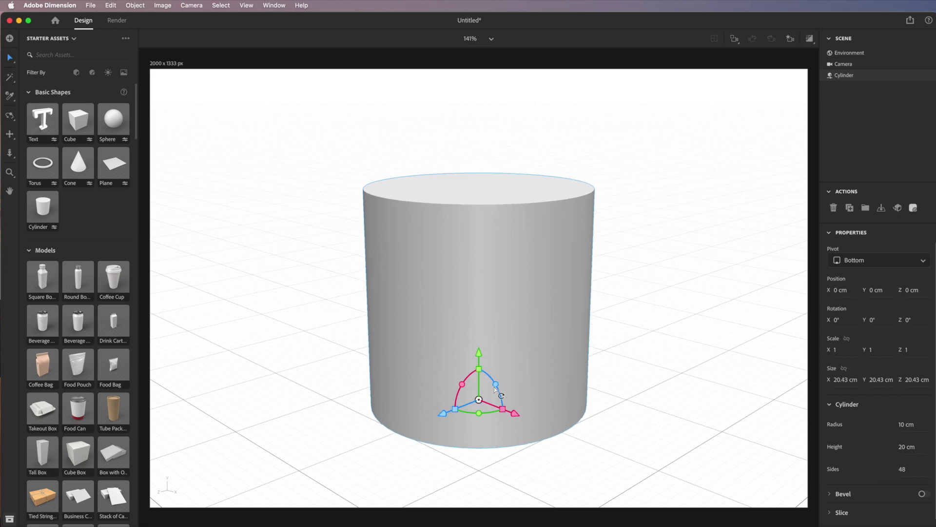
{"action": "left_click_drag", "start_coordinate": [495, 386], "coordinate": [493, 375]}
{"action": "key", "text": "super+z"}
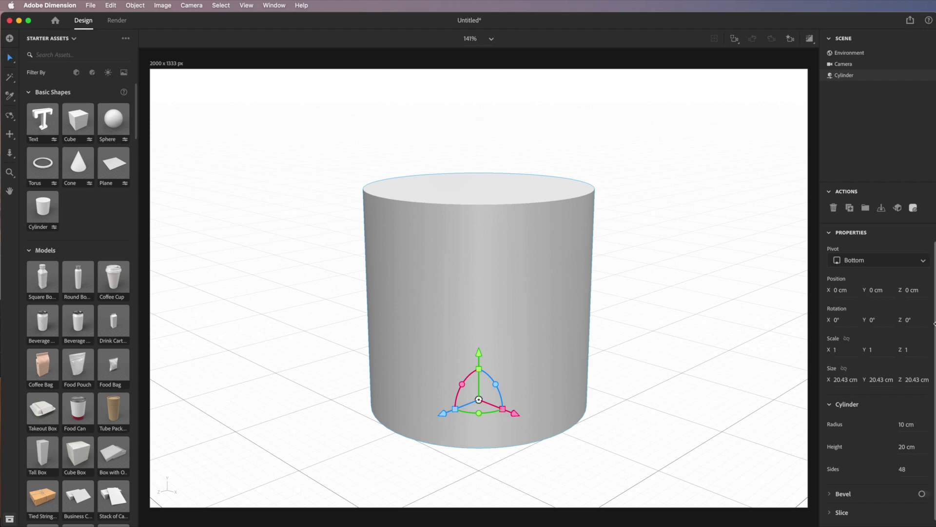
{"action": "scroll", "coordinate": [927, 341], "scroll_direction": "down", "scroll_amount": 1}
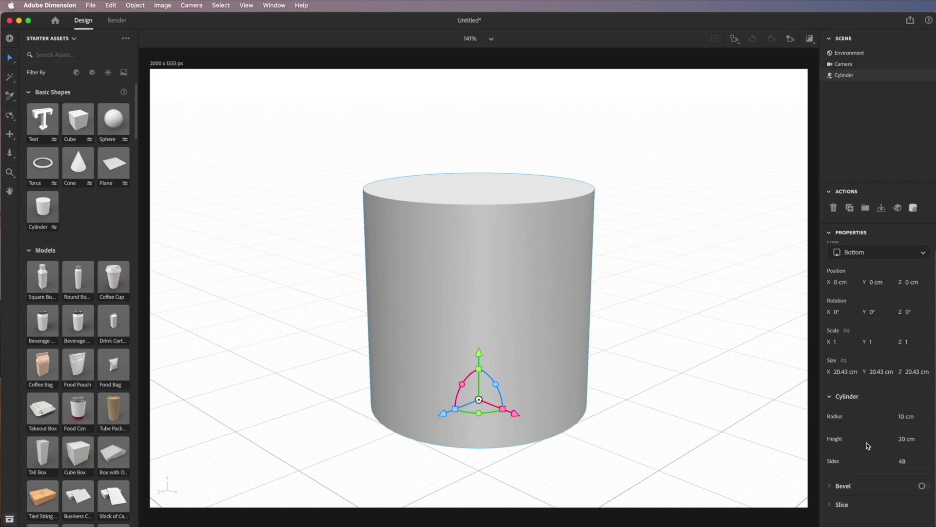
Set the cylinder's Radius to 8 cm, Height to 10 cm and Sides to 44.
{"action": "left_click", "coordinate": [902, 418]}
{"action": "mouse_move", "coordinate": [902, 418]}
{"action": "left_mouse_down"}
{"action": "mouse_move", "coordinate": [926, 418]}
{"action": "mouse_move", "coordinate": [885, 418]}
{"action": "left_mouse_up"}
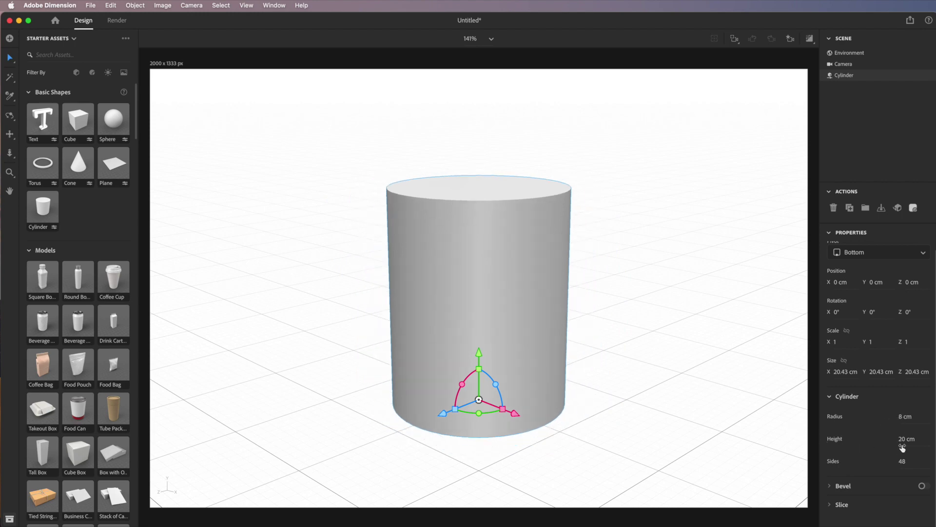
{"action": "left_click_drag", "start_coordinate": [903, 441], "coordinate": [866, 441]}
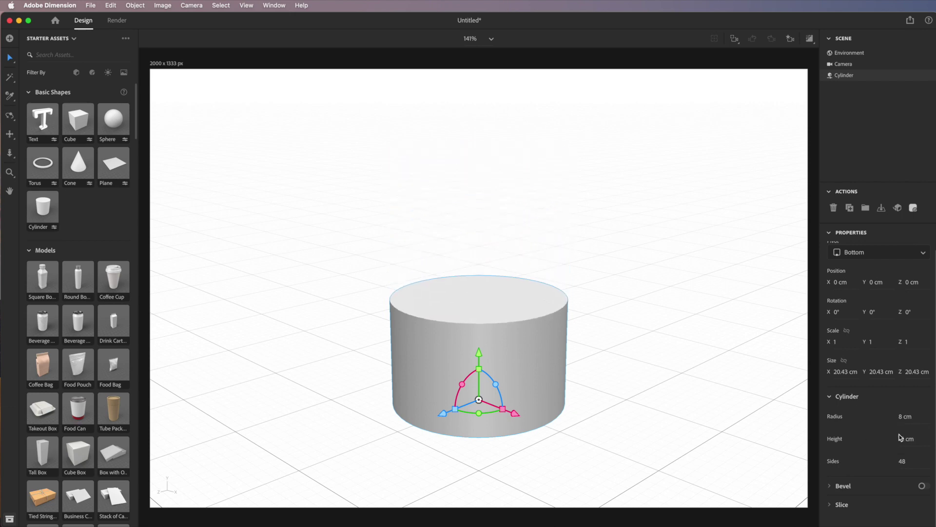
{"action": "left_click_drag", "start_coordinate": [907, 461], "coordinate": [902, 461]}
{"action": "left_click", "coordinate": [831, 486]}
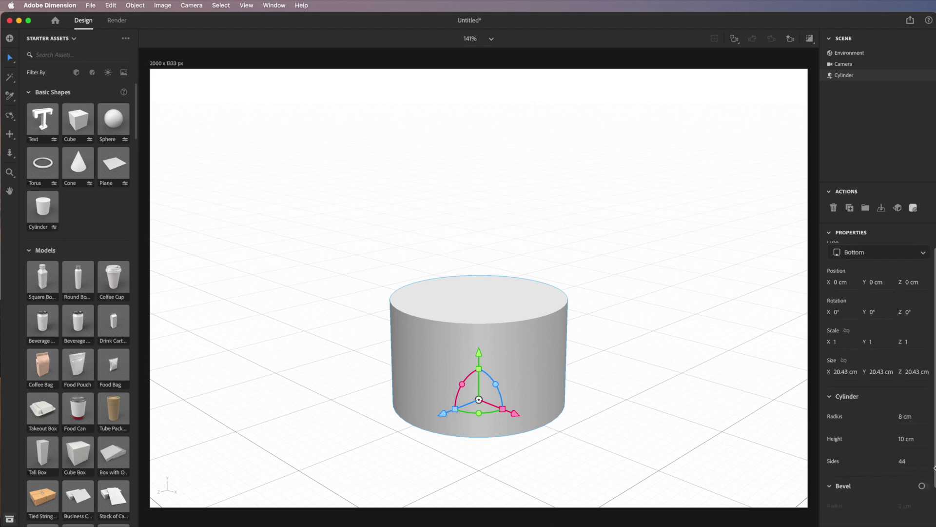
Turn on Bevel with a 1 cm radius and try Sides values, settling on 14.
{"action": "scroll", "coordinate": [933, 490], "scroll_direction": "down", "scroll_amount": 2}
{"action": "scroll", "coordinate": [933, 490], "scroll_direction": "down", "scroll_amount": 3}
{"action": "left_click", "coordinate": [924, 438]}
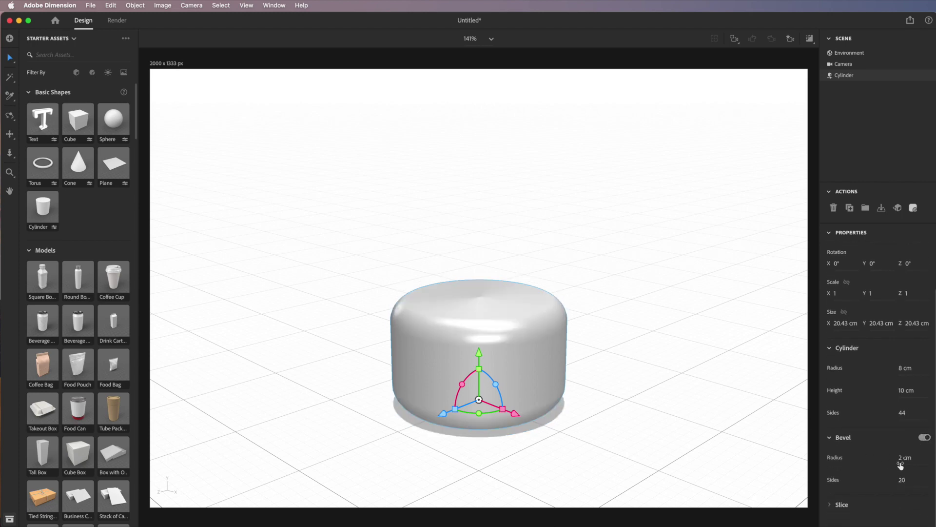
{"action": "left_click_drag", "start_coordinate": [902, 461], "coordinate": [910, 460]}
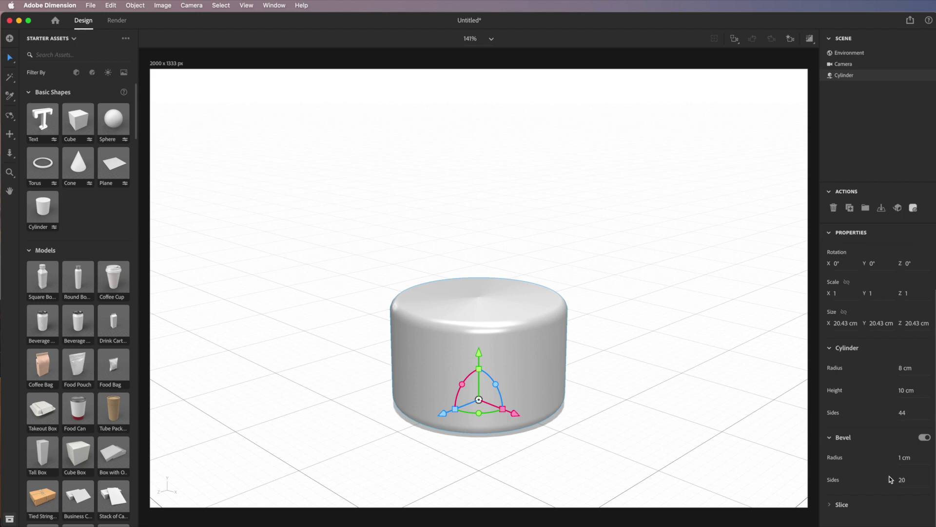
{"action": "left_click_drag", "start_coordinate": [902, 480], "coordinate": [910, 480]}
{"action": "left_click_drag", "start_coordinate": [902, 480], "coordinate": [735, 435]}
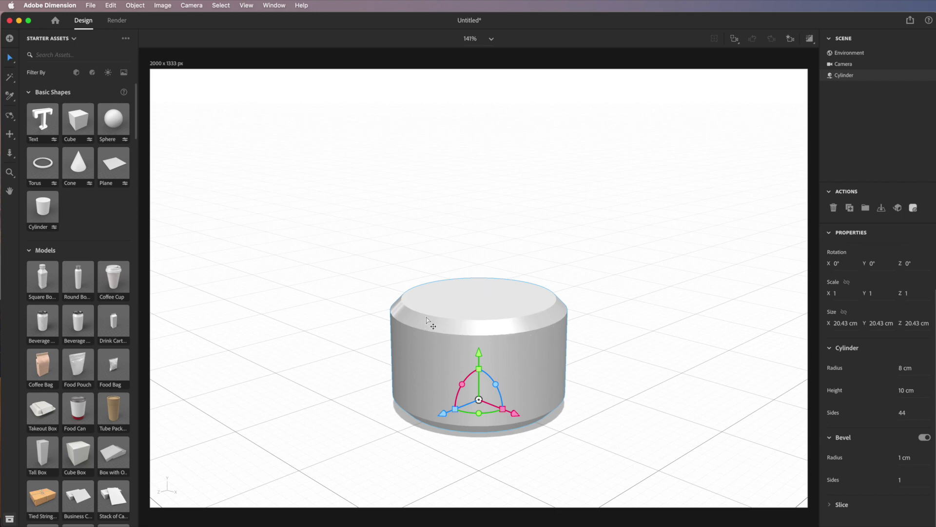
{"action": "left_click", "coordinate": [900, 482]}
{"action": "type", "text": "2"}
{"action": "key", "text": "Return"}
{"action": "type", "text": "10"}
{"action": "key", "text": "Return"}
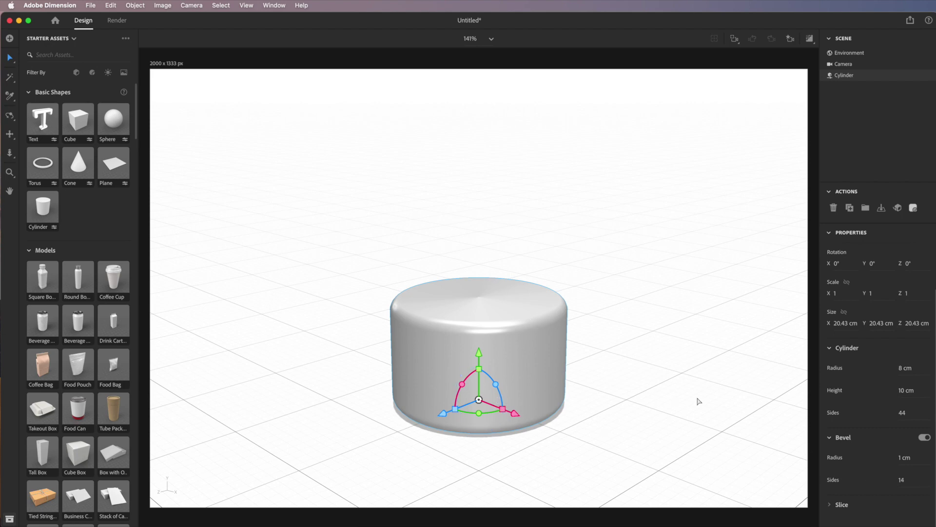
Try cutting a wedge from the cylinder with the Slice Angle slider.
{"action": "left_click", "coordinate": [829, 506]}
{"action": "scroll", "coordinate": [927, 439], "scroll_direction": "down", "scroll_amount": 2}
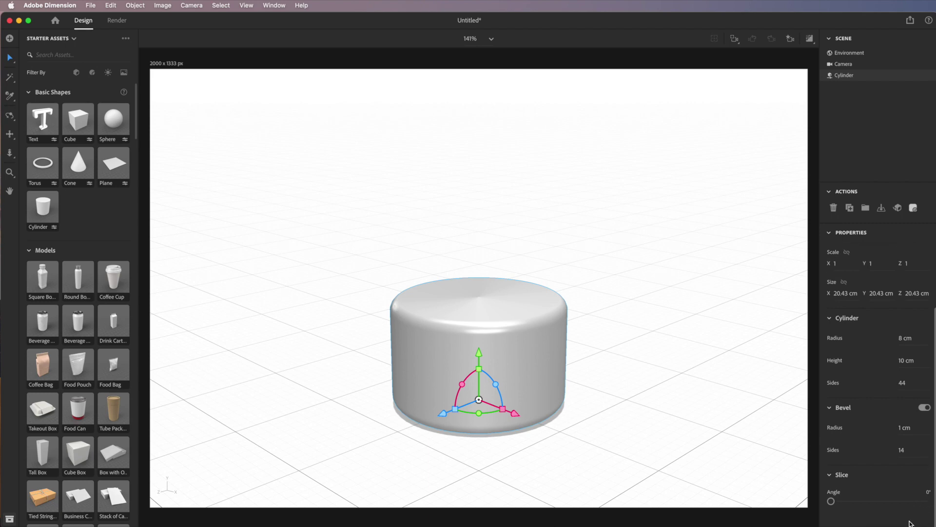
{"action": "left_click_drag", "start_coordinate": [831, 501], "coordinate": [812, 508]}
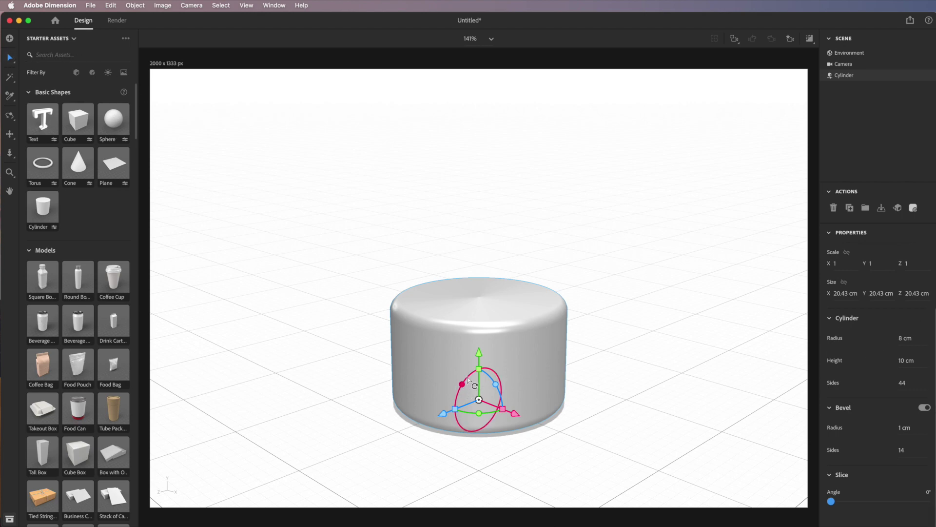
Tip the cylinder onto its side and raise it 7.5 cm to rest on the ground.
{"action": "left_click_drag", "start_coordinate": [488, 374], "coordinate": [512, 434]}
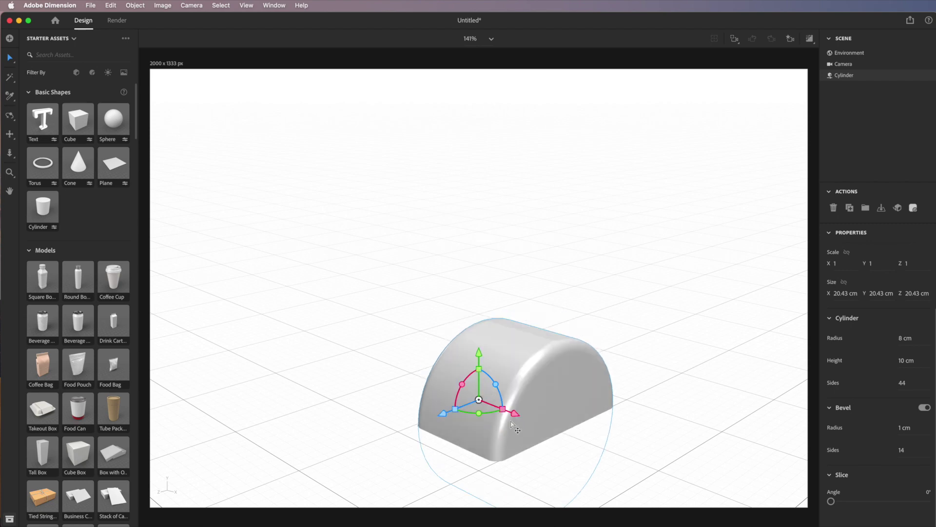
{"action": "left_click_drag", "start_coordinate": [481, 345], "coordinate": [484, 276]}
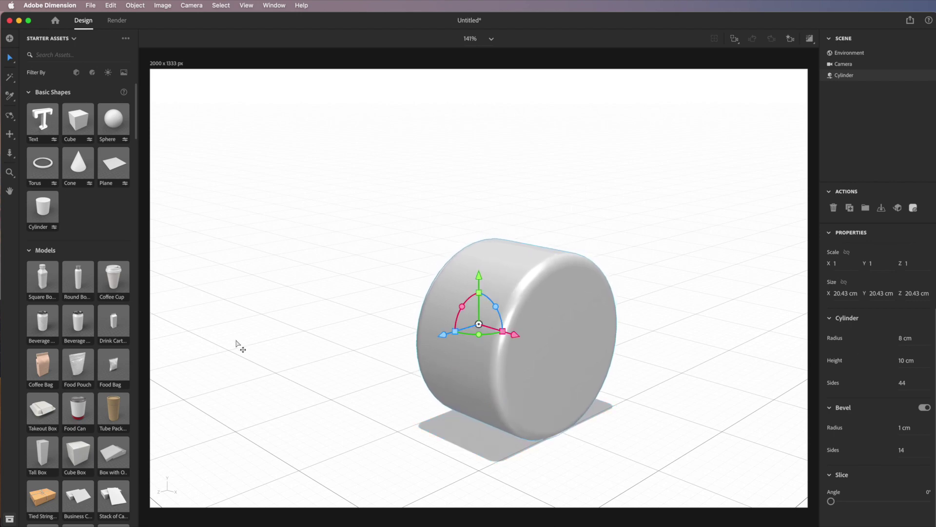
{"action": "left_click_drag", "start_coordinate": [139, 129], "coordinate": [164, 323]}
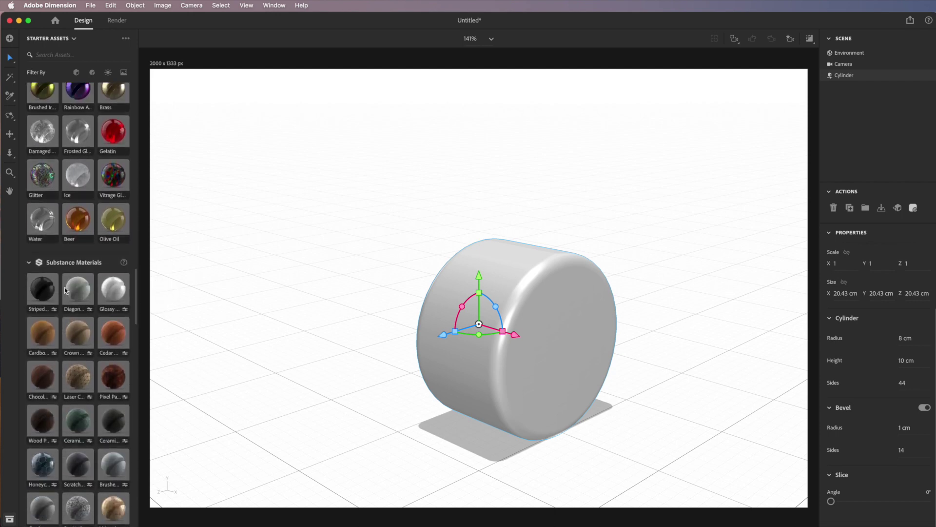
Apply Striped Glossy Paper to the cylinder and raise Stripes Count from 10 to 20.
{"action": "left_click_drag", "start_coordinate": [34, 290], "coordinate": [458, 339]}
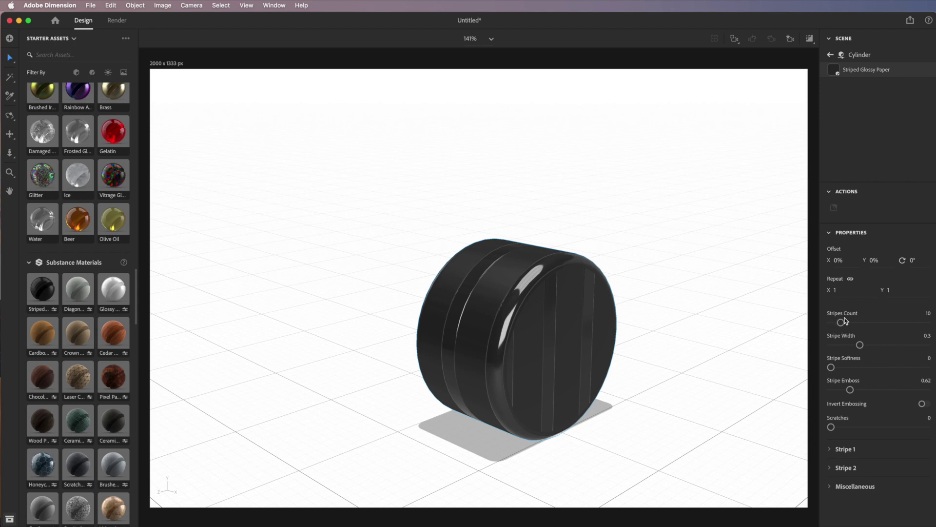
{"action": "left_click_drag", "start_coordinate": [842, 324], "coordinate": [851, 326]}
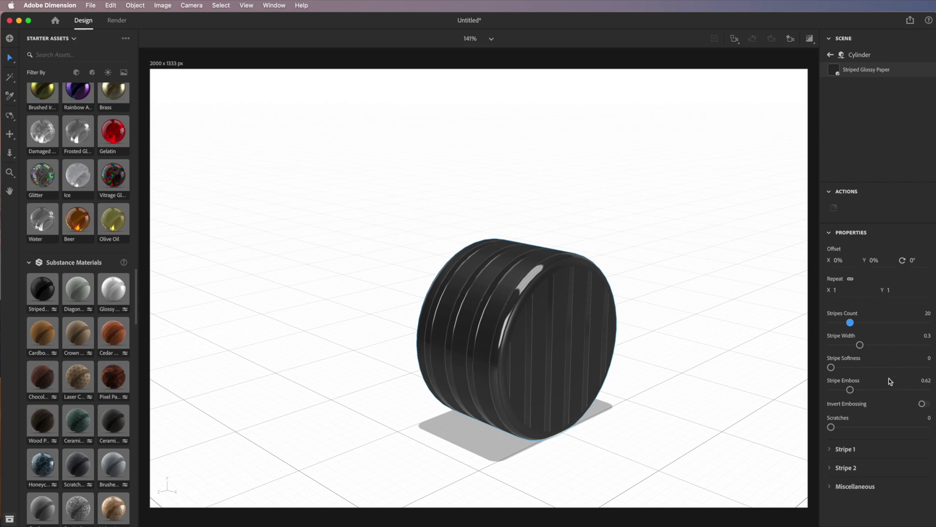
Save the scene as 'my car' in the Downloads > Space-car folder.
{"action": "left_click", "coordinate": [90, 5]}
{"action": "left_click", "coordinate": [103, 92]}
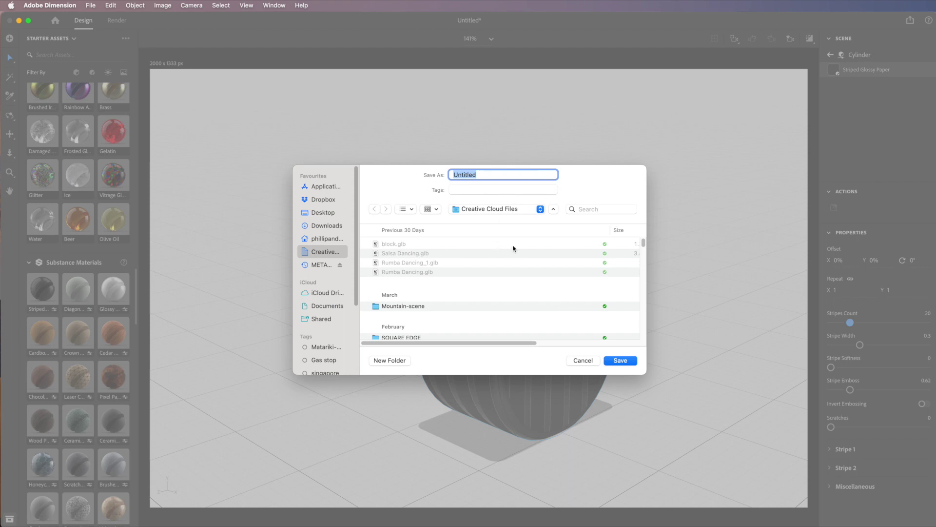
{"action": "left_click", "coordinate": [519, 214]}
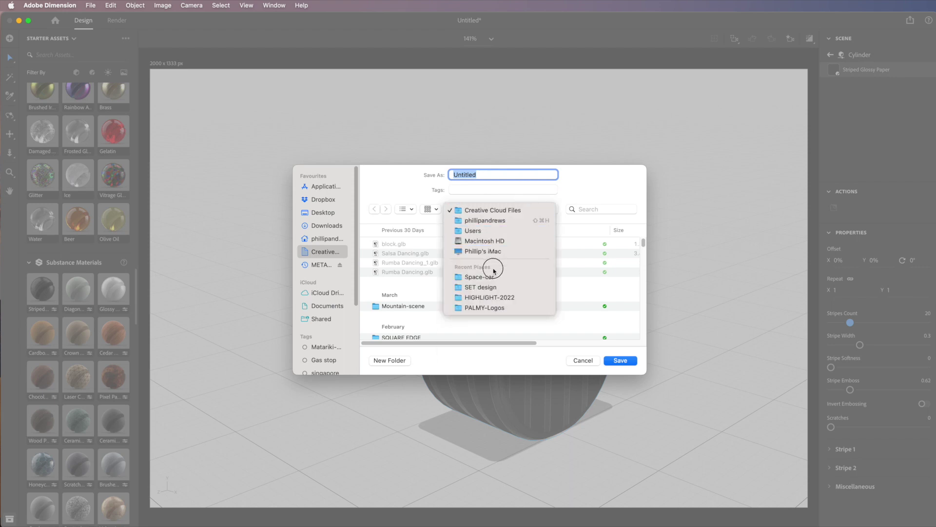
{"action": "left_click", "coordinate": [477, 242]}
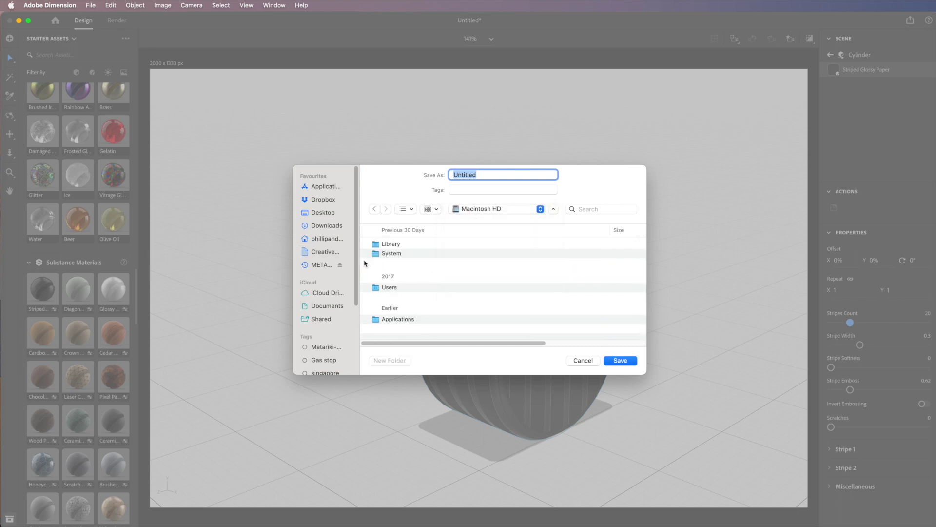
{"action": "left_click", "coordinate": [334, 226]}
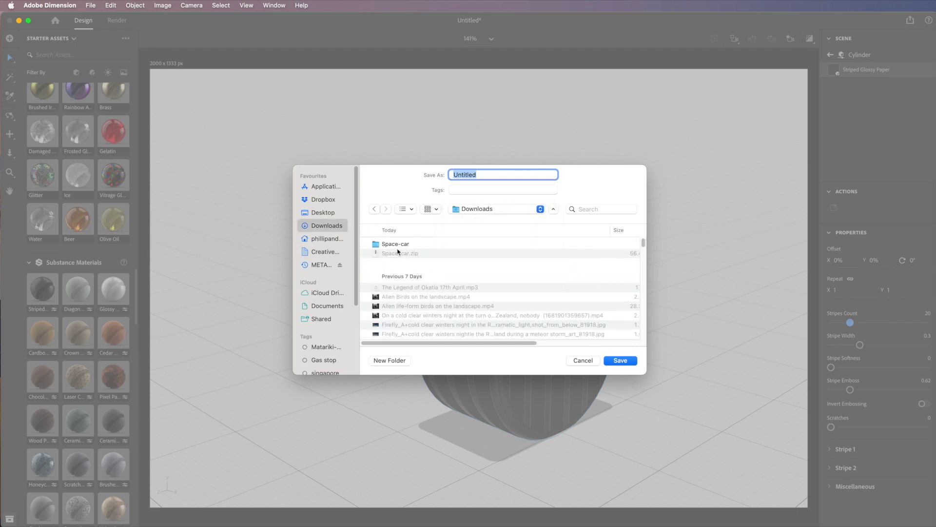
{"action": "double_click", "coordinate": [377, 245]}
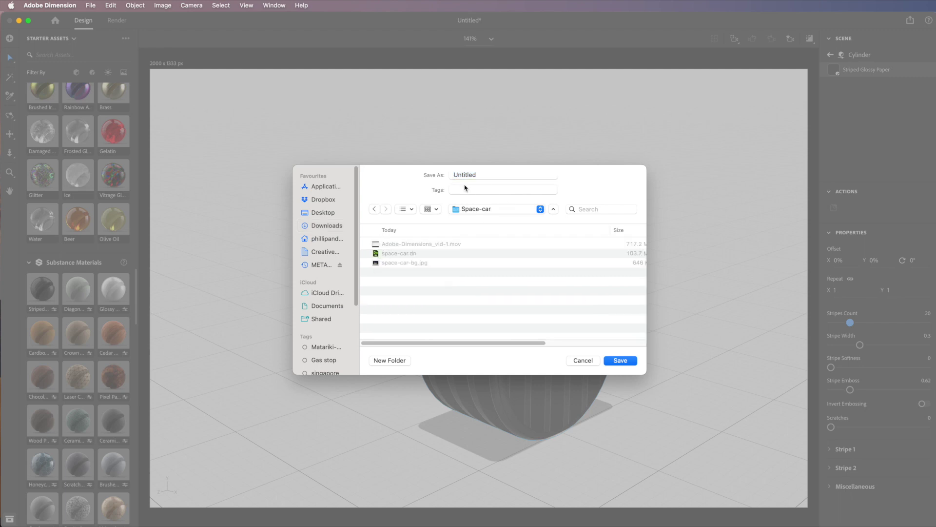
{"action": "double_click", "coordinate": [480, 175]}
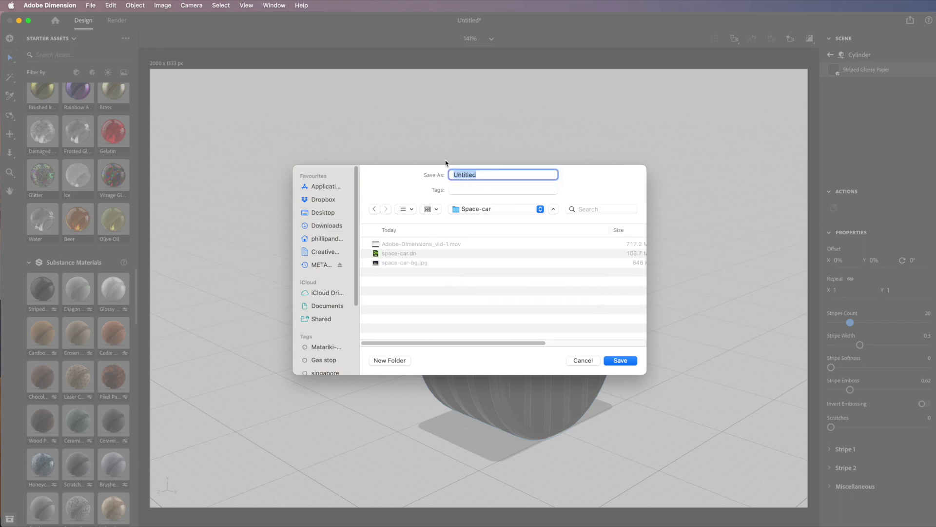
{"action": "type", "text": "my car"}
{"action": "key", "text": "Return"}
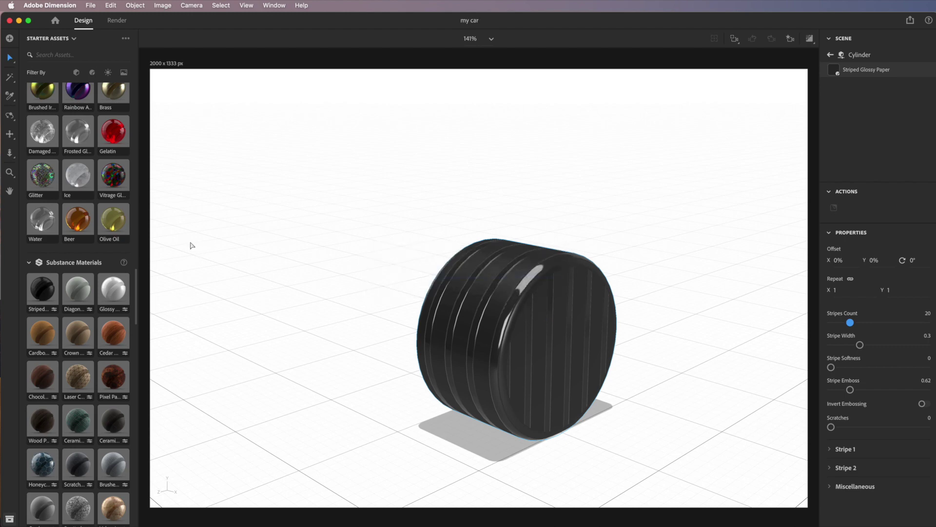
Orbit the camera slightly around the striped cylinder for a new viewing angle.
{"action": "left_click_drag", "start_coordinate": [137, 284], "coordinate": [149, 77]}
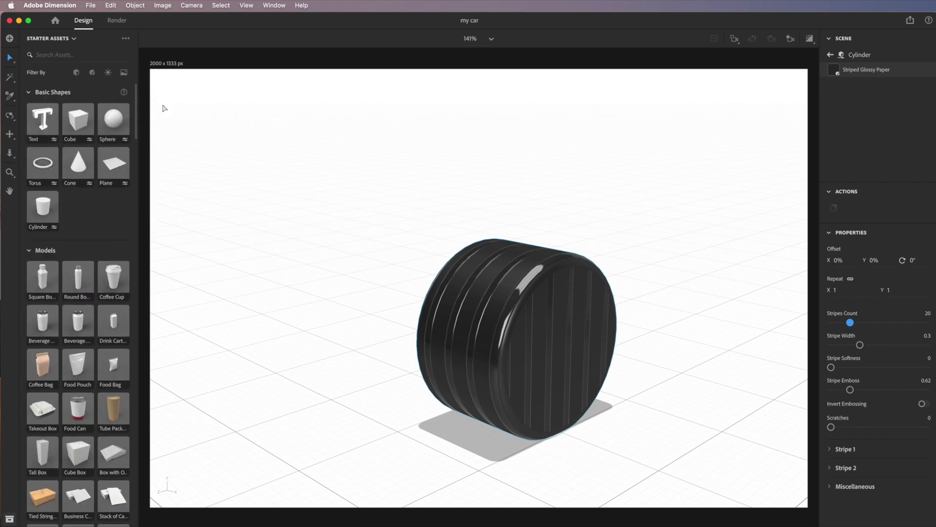
{"action": "left_click", "coordinate": [45, 168]}
{"action": "left_click", "coordinate": [9, 60]}
{"action": "left_click", "coordinate": [13, 64]}
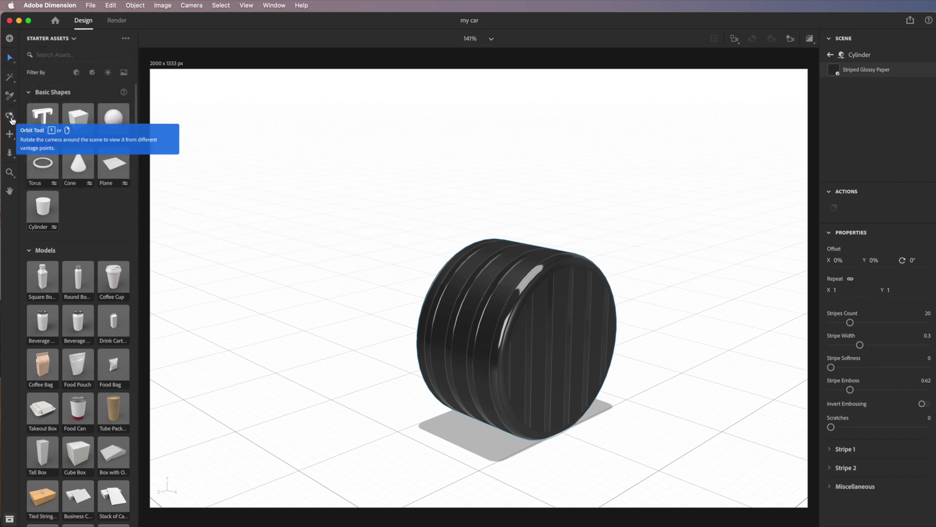
{"action": "left_click", "coordinate": [10, 118]}
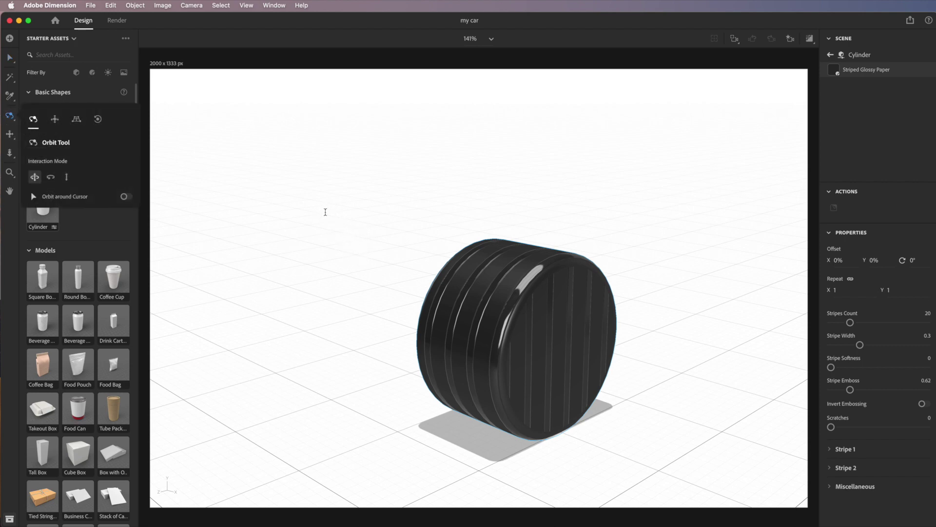
{"action": "left_click_drag", "start_coordinate": [341, 254], "coordinate": [366, 248]}
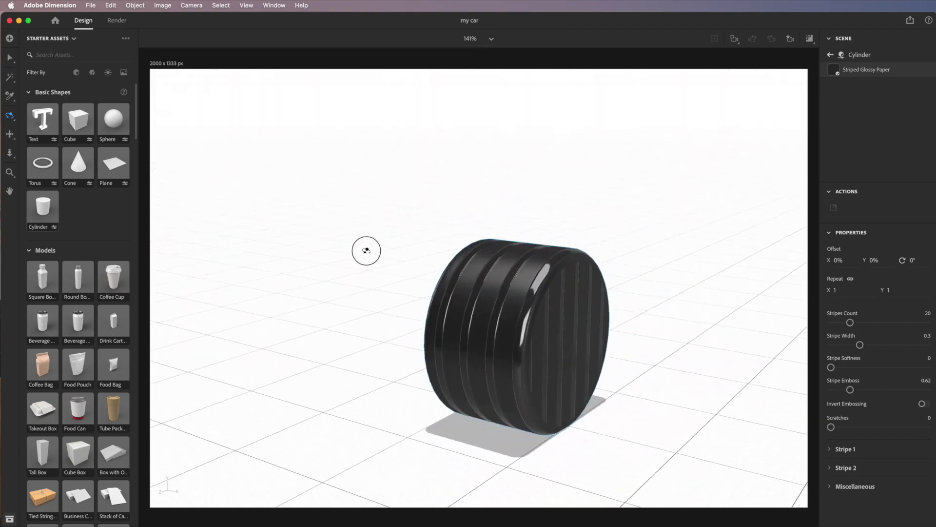
{"action": "left_click", "coordinate": [14, 133]}
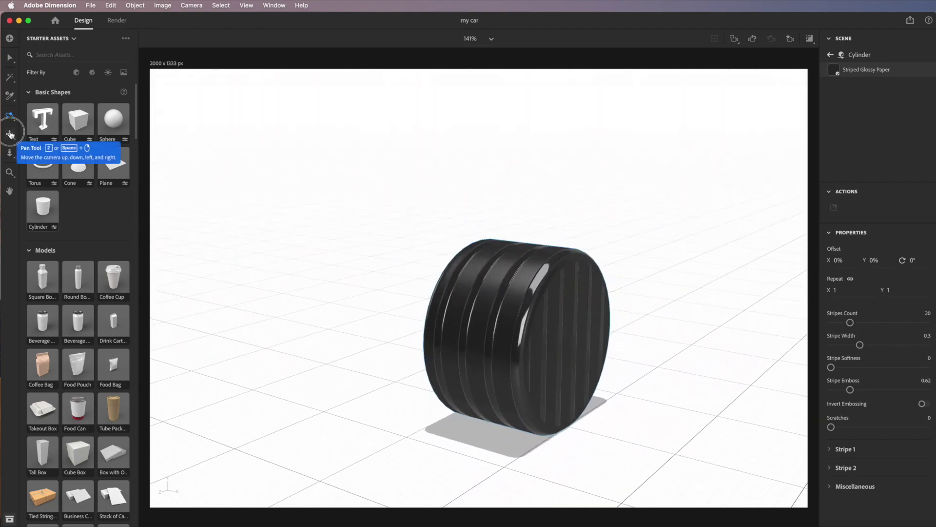
{"action": "left_click", "coordinate": [11, 117]}
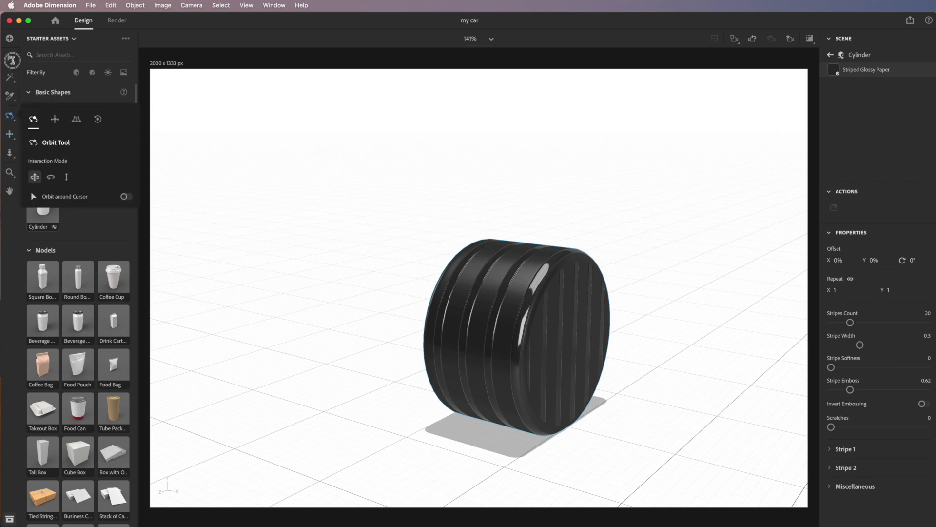
Select the cylinder and slide it along X to −2 cm.
{"action": "left_click", "coordinate": [10, 59]}
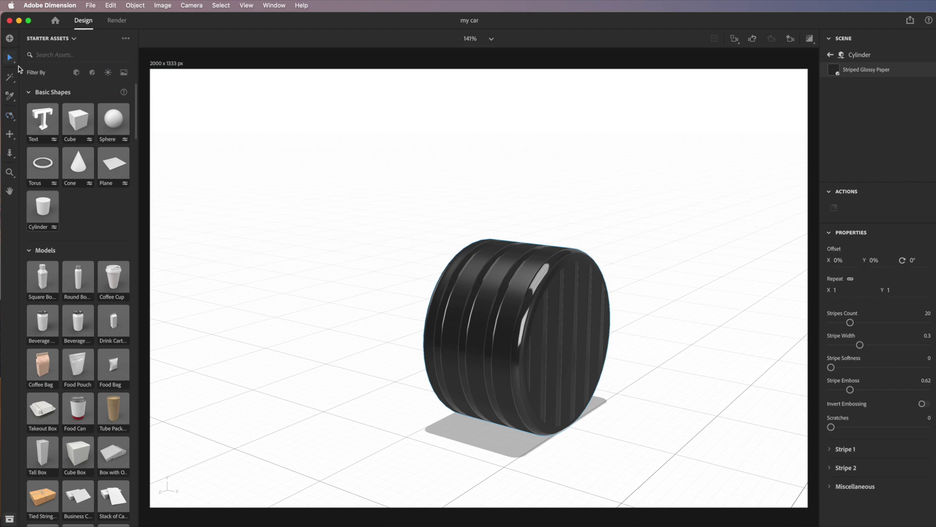
{"action": "left_click", "coordinate": [561, 347]}
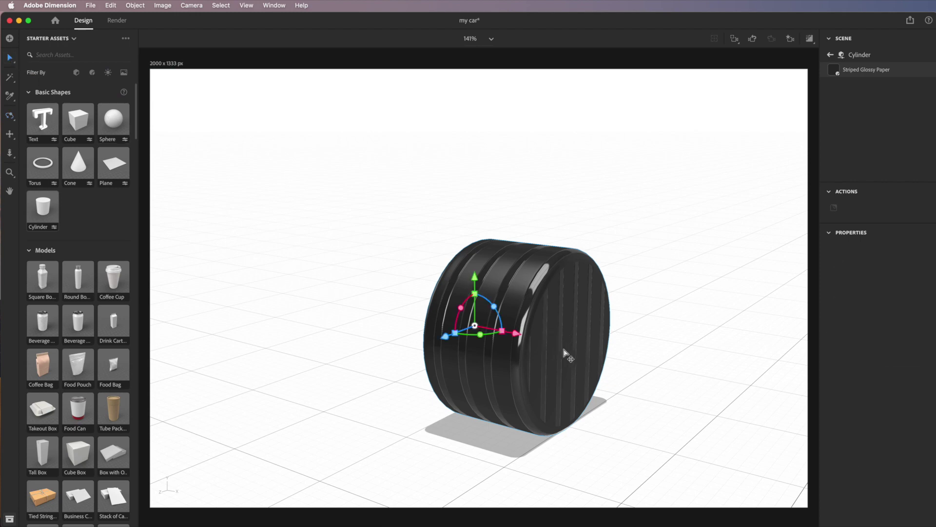
{"action": "left_click_drag", "start_coordinate": [515, 338], "coordinate": [483, 325]}
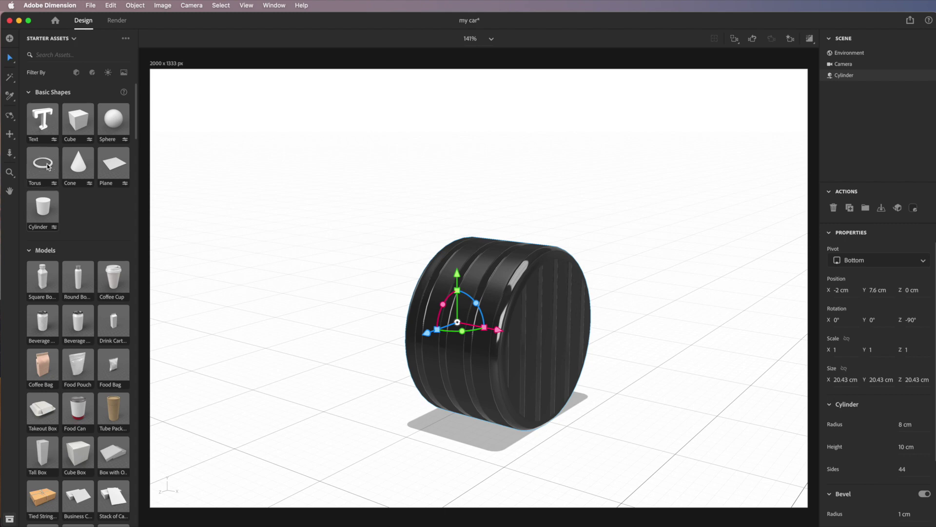
Add a torus, move it against the cylinder's end and rotate it upright at 0.8 scale.
{"action": "left_click", "coordinate": [48, 166]}
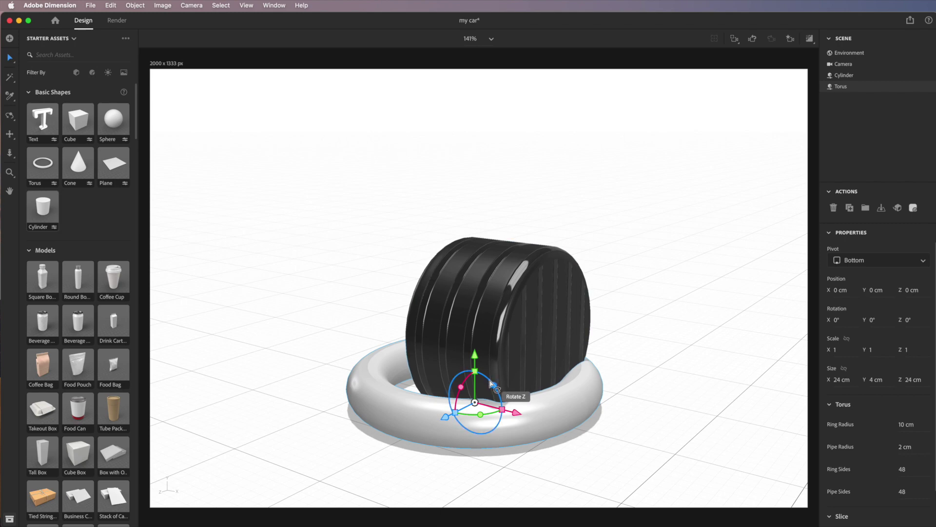
{"action": "left_click_drag", "start_coordinate": [477, 370], "coordinate": [502, 347]}
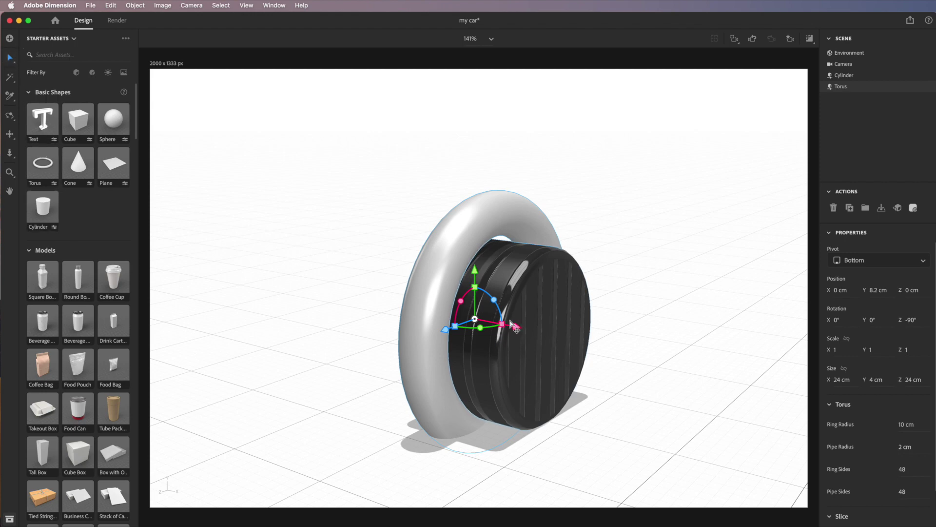
{"action": "left_click_drag", "start_coordinate": [516, 326], "coordinate": [571, 409]}
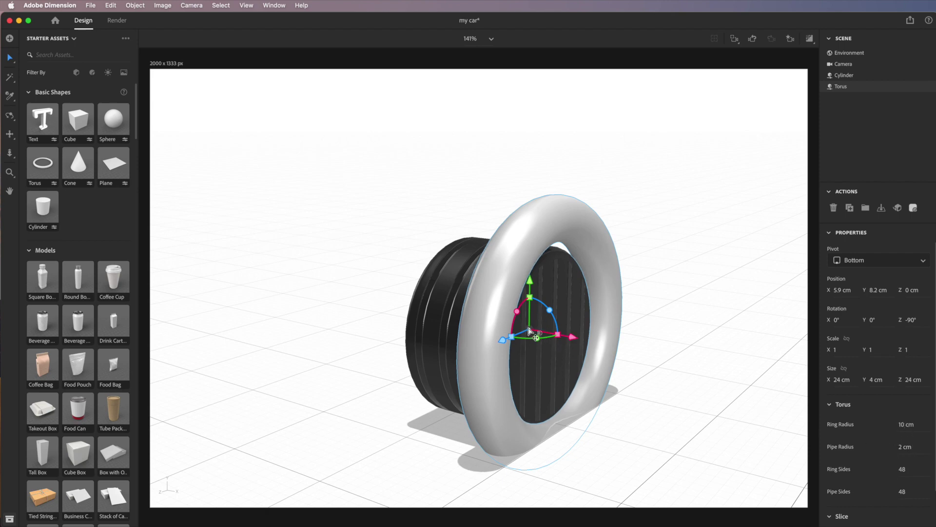
{"action": "mouse_move", "coordinate": [530, 330]}
{"action": "left_mouse_down"}
{"action": "mouse_move", "coordinate": [516, 343]}
{"action": "mouse_move", "coordinate": [534, 328]}
{"action": "left_mouse_up"}
{"action": "left_click_drag", "start_coordinate": [520, 315], "coordinate": [551, 335]}
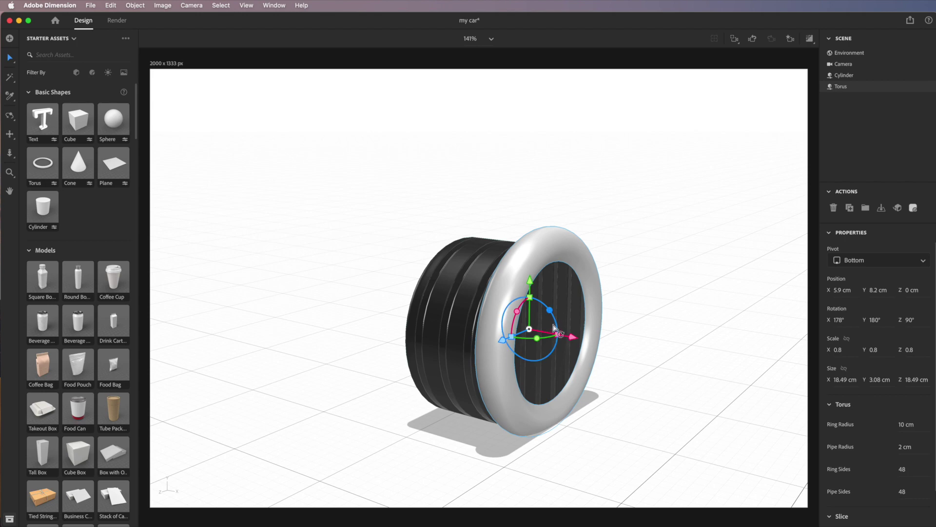
Shrink the torus to 0.7 scale and centre it on the cylinder's end.
{"action": "left_click_drag", "start_coordinate": [557, 335], "coordinate": [560, 331]}
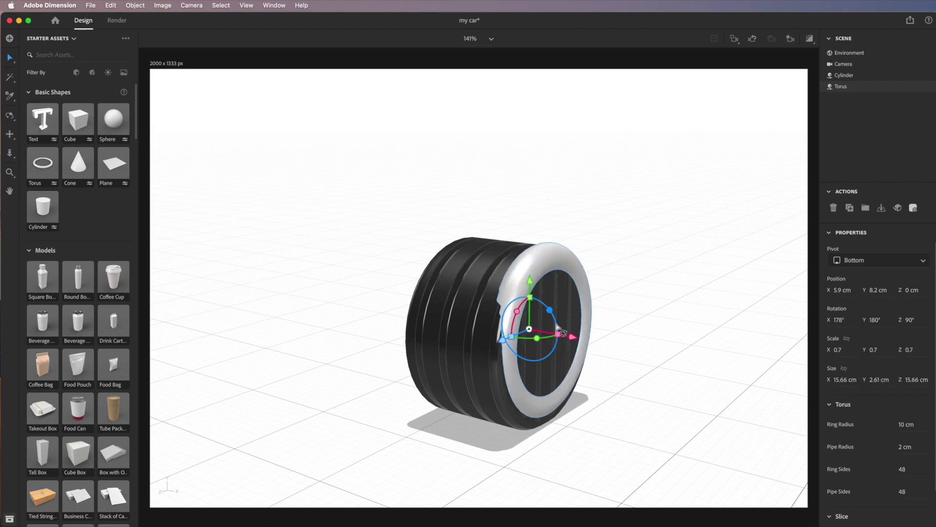
{"action": "left_click_drag", "start_coordinate": [509, 345], "coordinate": [22, 144]}
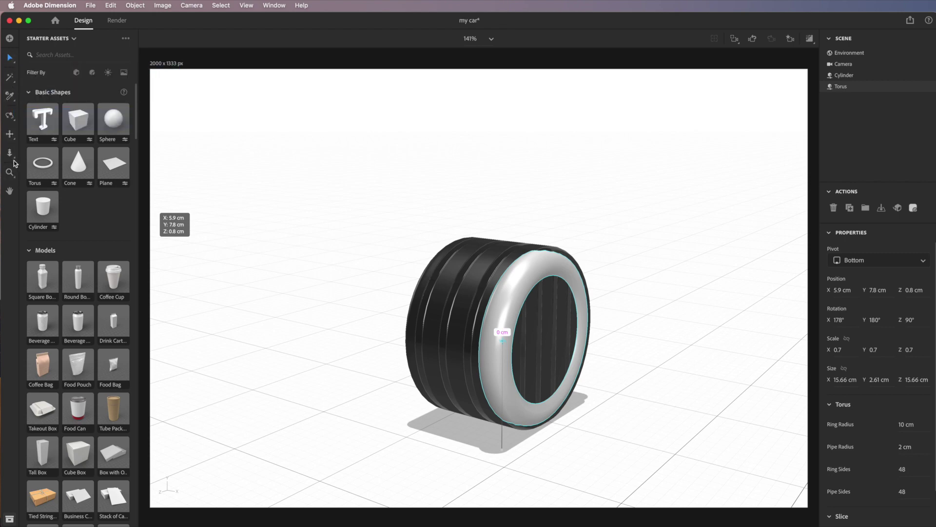
{"action": "left_click", "coordinate": [12, 118]}
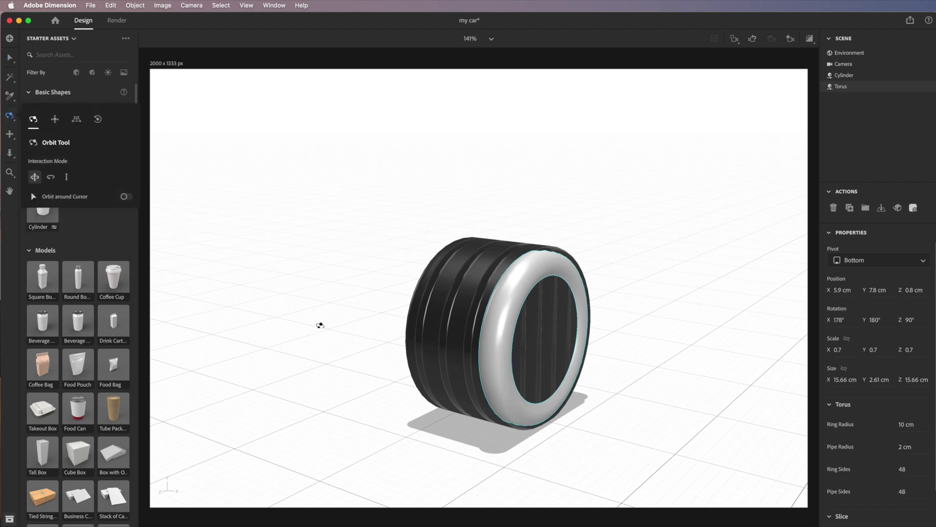
View the ring head-on and move it flush and centred at X 5.9, Y 7.4, Z 0 cm.
{"action": "left_click_drag", "start_coordinate": [350, 314], "coordinate": [209, 282]}
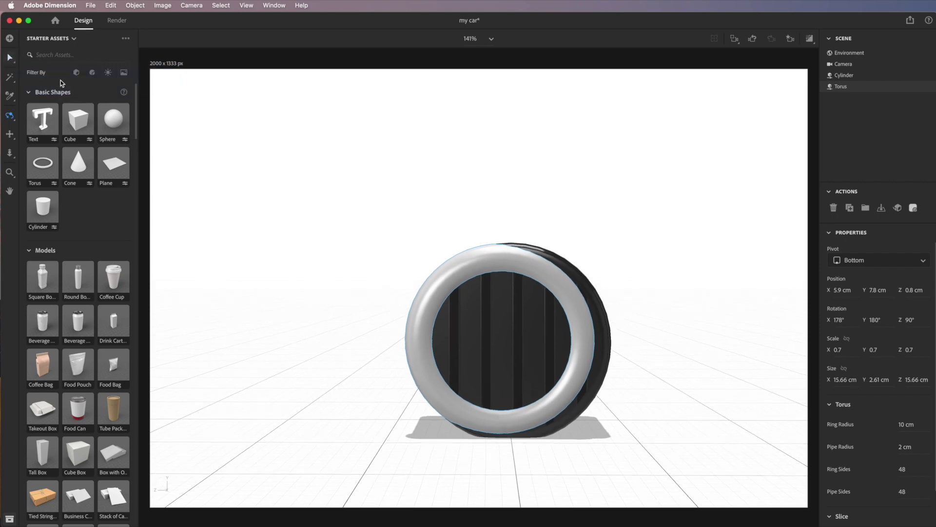
{"action": "key", "text": "v"}
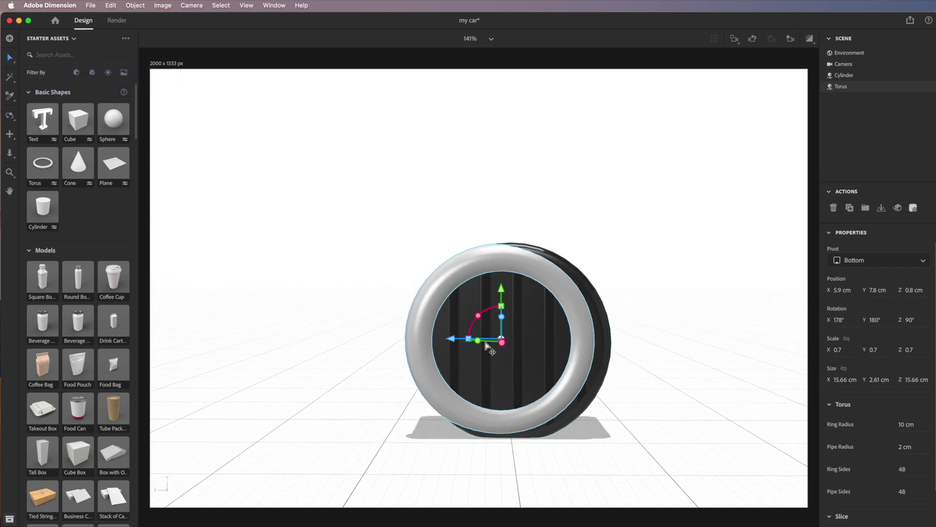
{"action": "mouse_move", "coordinate": [452, 338]}
{"action": "left_mouse_down"}
{"action": "mouse_move", "coordinate": [470, 342]}
{"action": "mouse_move", "coordinate": [458, 343]}
{"action": "left_mouse_up"}
{"action": "left_click_drag", "start_coordinate": [512, 292], "coordinate": [513, 299]}
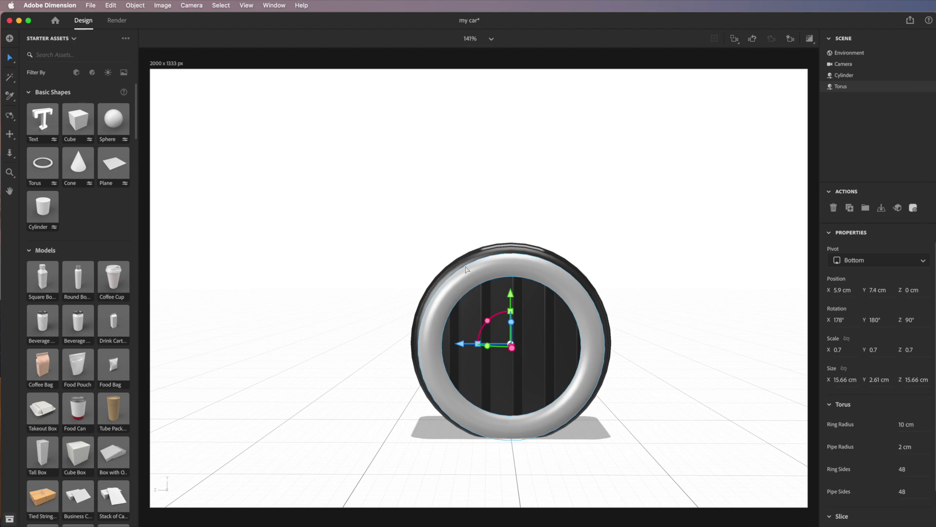
Apply the red Smooth Silk material to the torus rim and add a sphere.
{"action": "left_click_drag", "start_coordinate": [137, 130], "coordinate": [146, 373]}
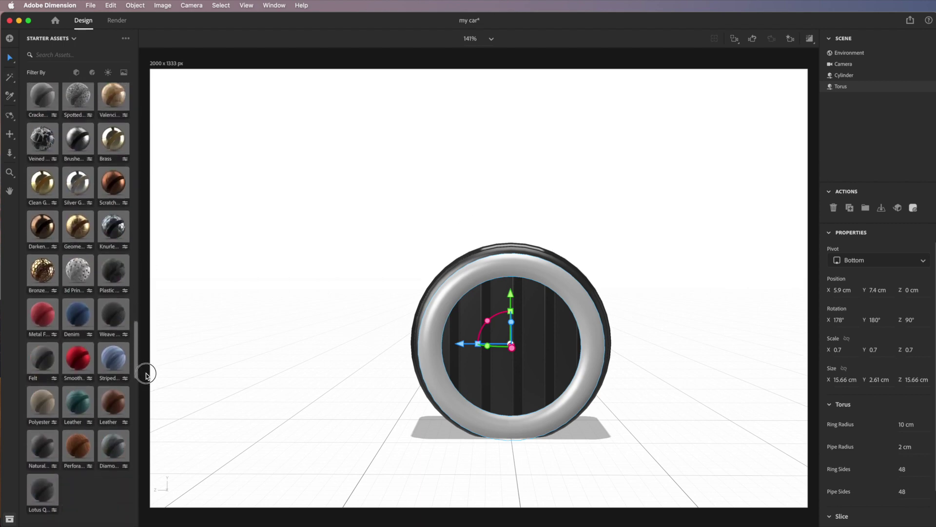
{"action": "left_click_drag", "start_coordinate": [82, 361], "coordinate": [448, 267]}
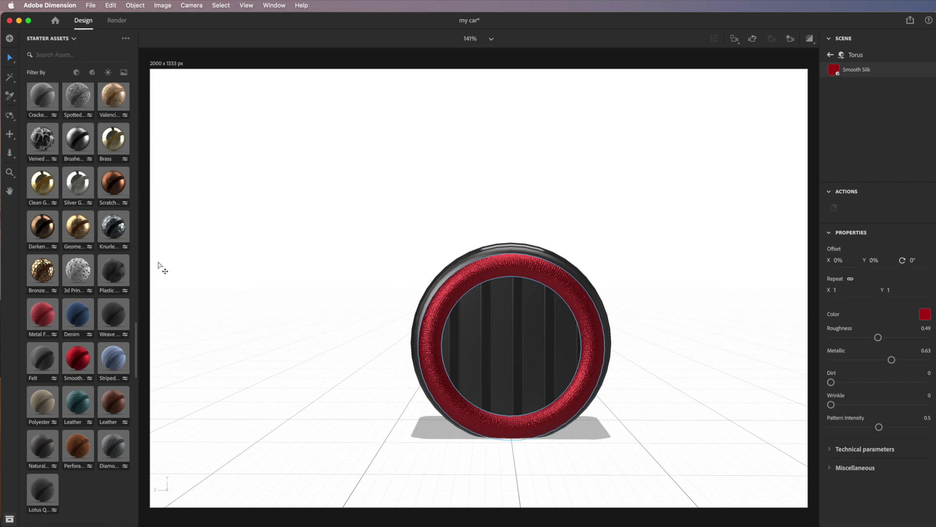
{"action": "left_click_drag", "start_coordinate": [137, 333], "coordinate": [130, 73]}
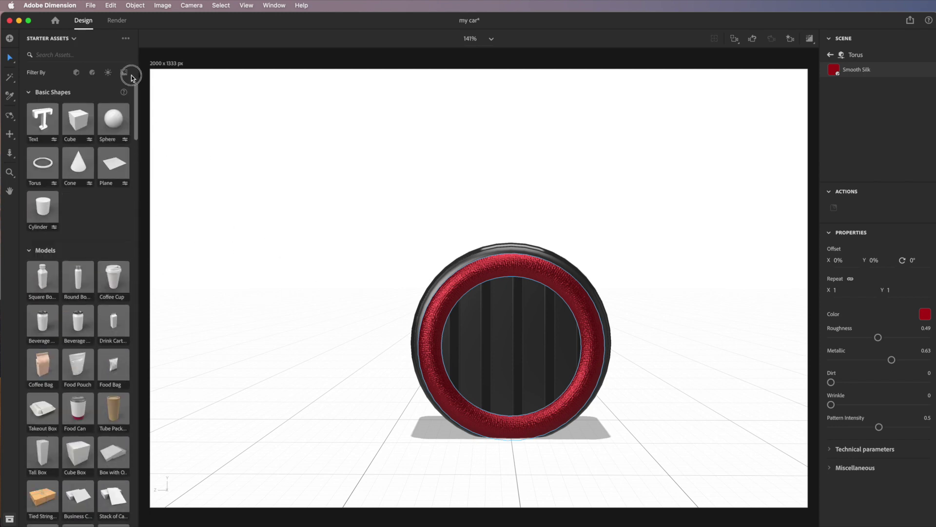
{"action": "left_click", "coordinate": [115, 121]}
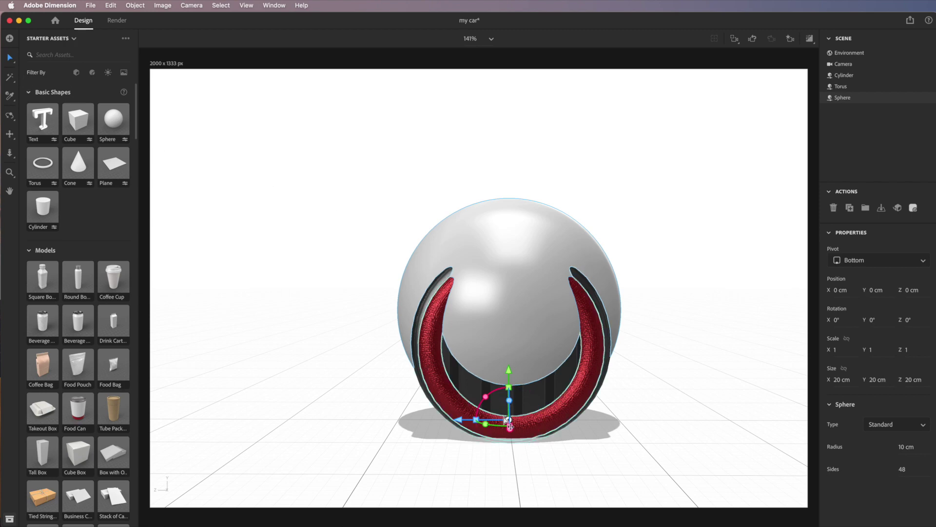
Set the sphere into the rim at X 7.5, Y 3.2 cm, scale it to 0.4, and apply Silver Glossy.
{"action": "left_click_drag", "start_coordinate": [515, 430], "coordinate": [449, 442]}
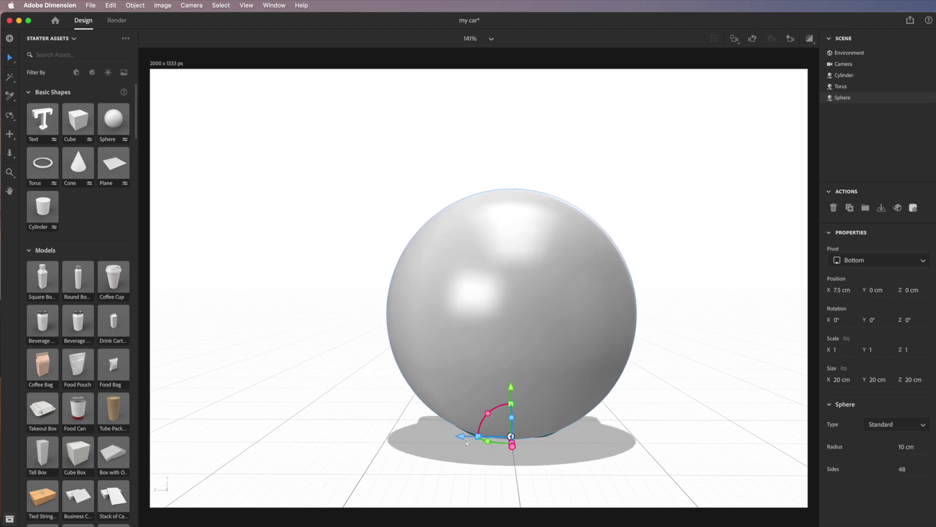
{"action": "mouse_move", "coordinate": [500, 441]}
{"action": "left_mouse_down"}
{"action": "mouse_move", "coordinate": [514, 444]}
{"action": "mouse_move", "coordinate": [486, 448]}
{"action": "left_mouse_up"}
{"action": "left_click", "coordinate": [10, 117]}
{"action": "left_click_drag", "start_coordinate": [308, 273], "coordinate": [453, 308]}
{"action": "left_click", "coordinate": [10, 58]}
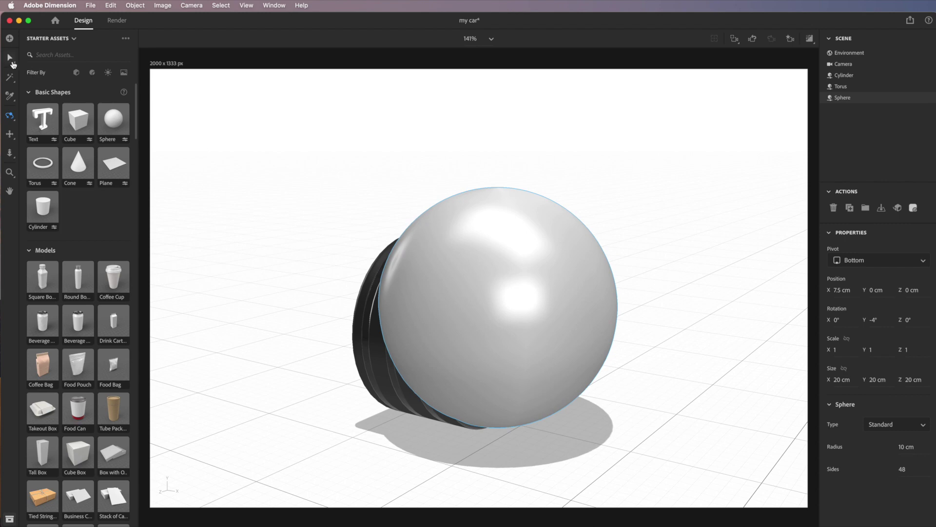
{"action": "left_click_drag", "start_coordinate": [524, 426], "coordinate": [502, 329]}
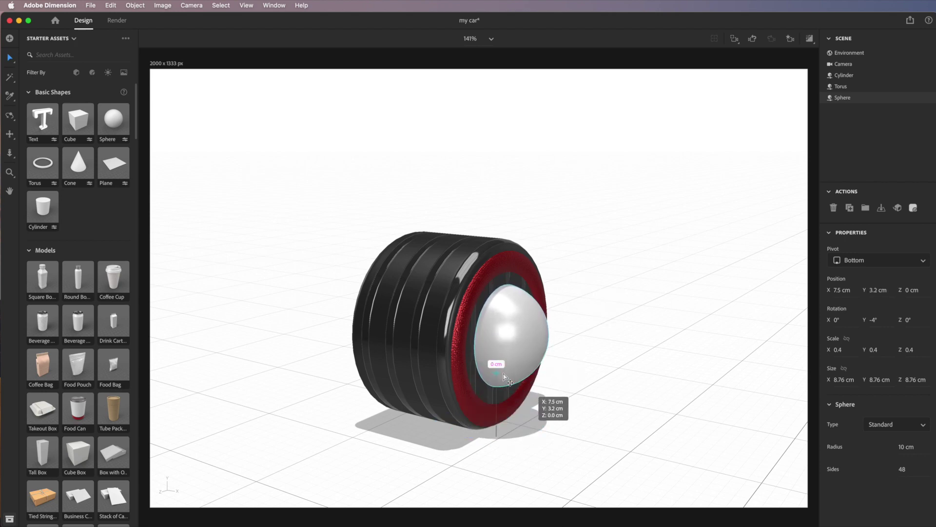
{"action": "left_click_drag", "start_coordinate": [135, 132], "coordinate": [138, 351]}
{"action": "left_click_drag", "start_coordinate": [86, 281], "coordinate": [553, 297]}
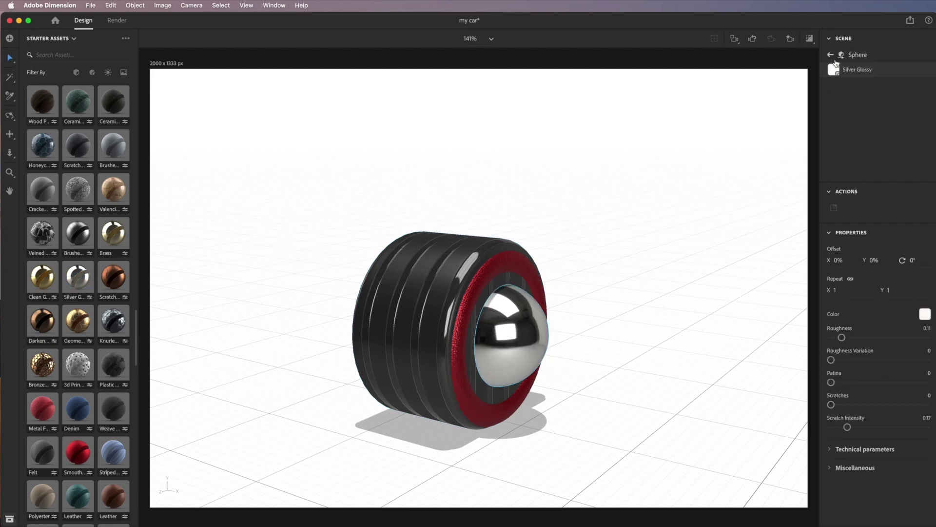
Briefly preview the rendered wheel, then box-select the cylinder, ring and sphere together.
{"action": "left_click", "coordinate": [810, 39]}
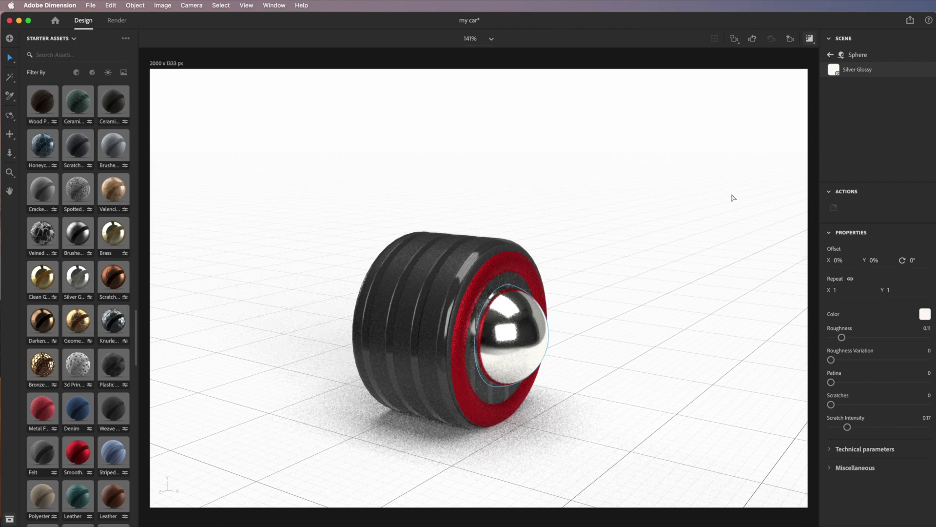
{"action": "left_click", "coordinate": [809, 40]}
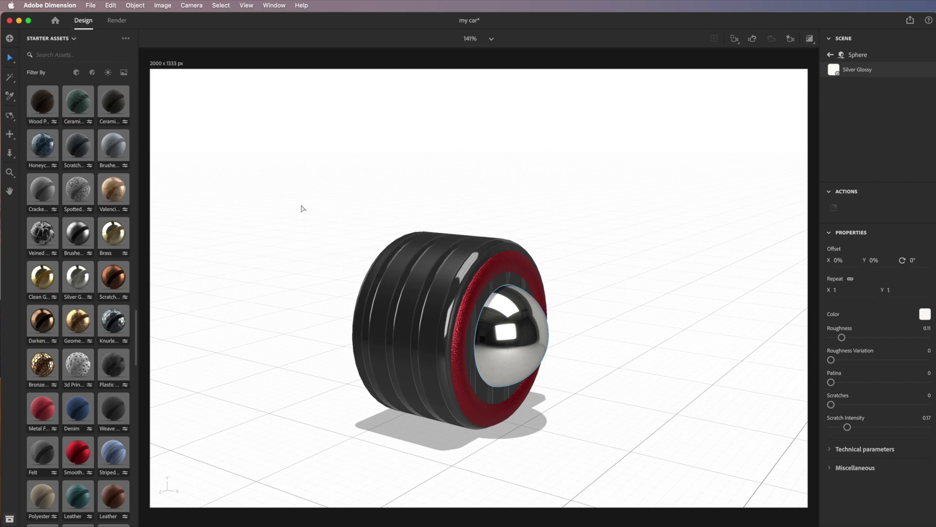
{"action": "left_click_drag", "start_coordinate": [300, 204], "coordinate": [613, 461]}
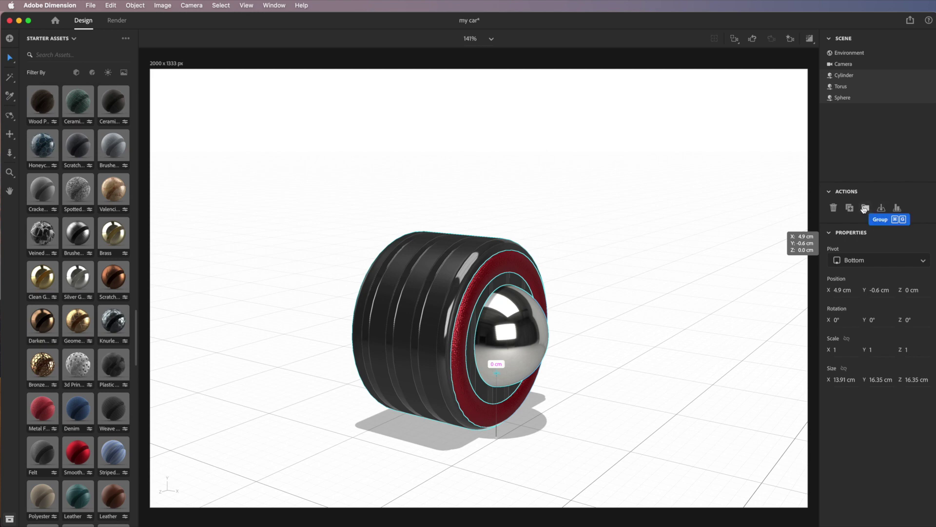
Group the cylinder, torus and sphere and name the group 'wheel lft front'.
{"action": "left_click", "coordinate": [866, 209]}
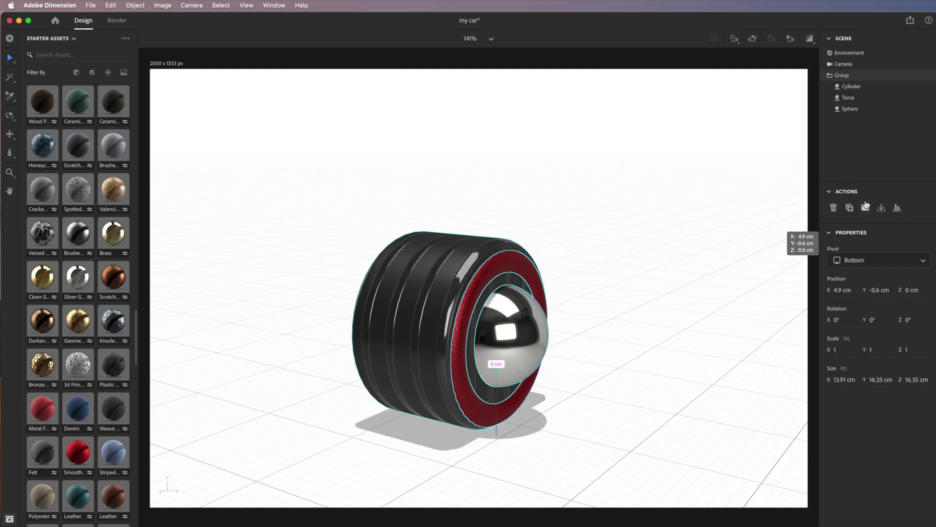
{"action": "double_click", "coordinate": [846, 77]}
{"action": "type", "text": "wheel lft front"}
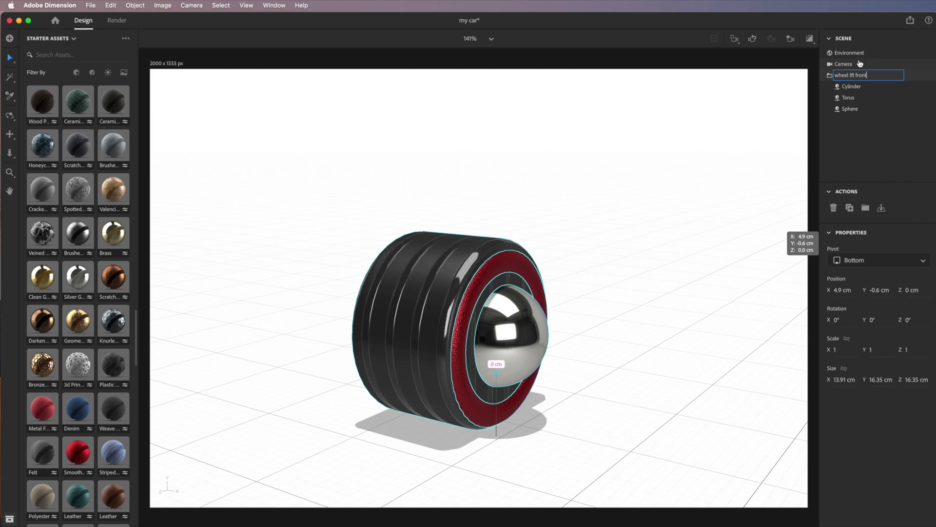
{"action": "key", "text": "Return"}
Select the wheel lft front group and move it left to X 2.7 cm.
{"action": "left_click", "coordinate": [830, 75]}
{"action": "left_click", "coordinate": [830, 77]}
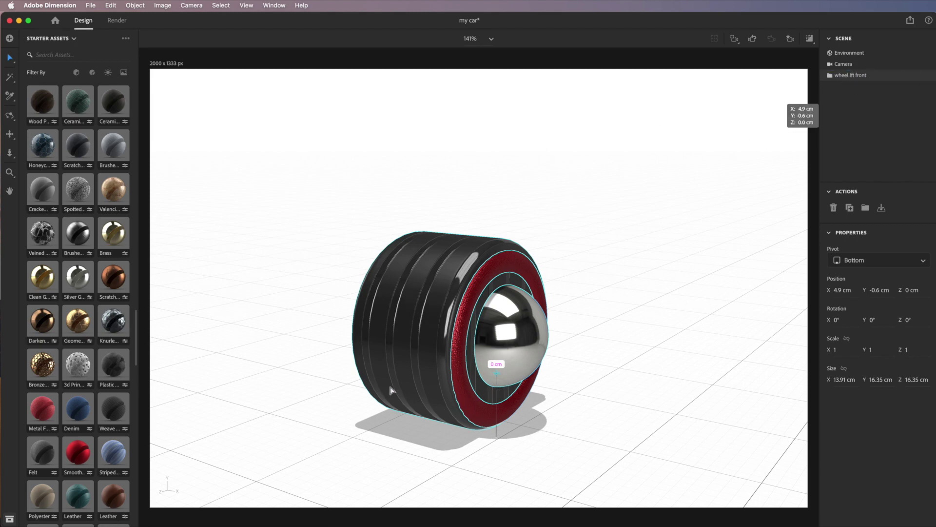
{"action": "left_click", "coordinate": [831, 76]}
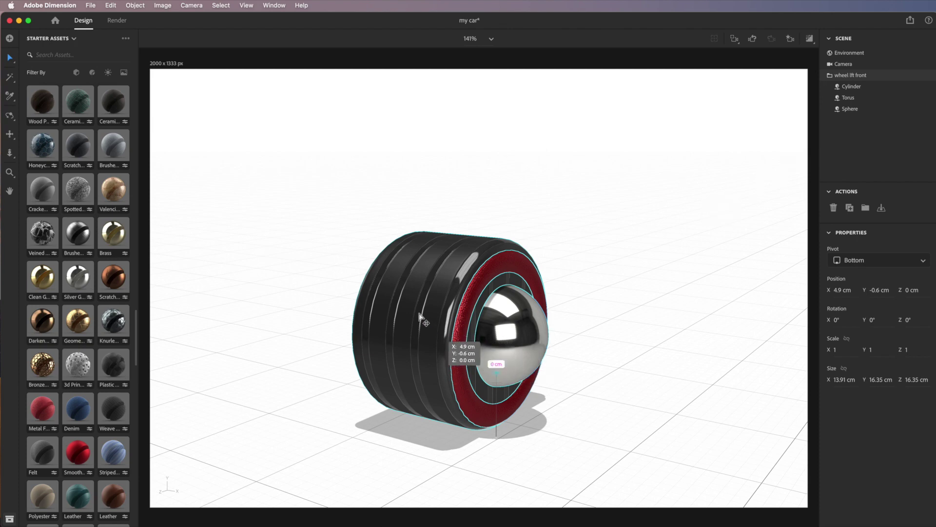
{"action": "left_click", "coordinate": [345, 312]}
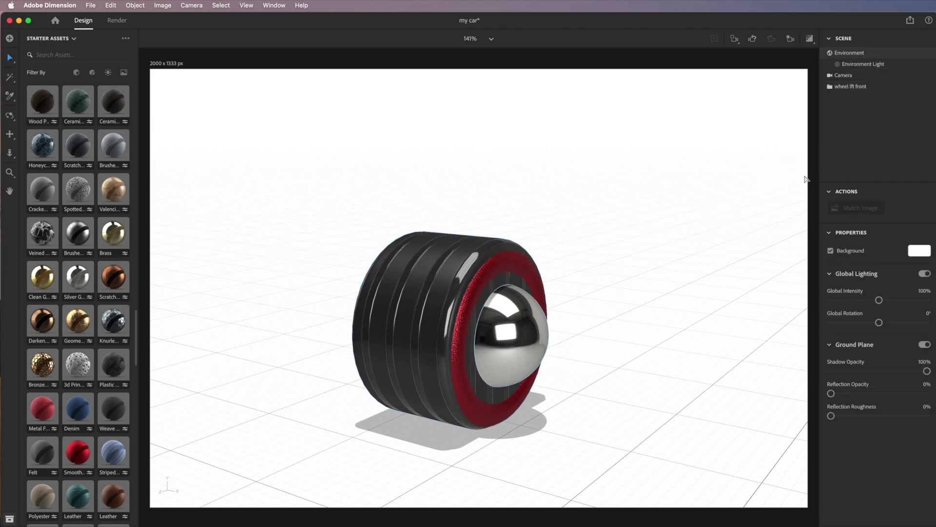
{"action": "left_click", "coordinate": [850, 86]}
{"action": "left_click_drag", "start_coordinate": [509, 431], "coordinate": [483, 436]}
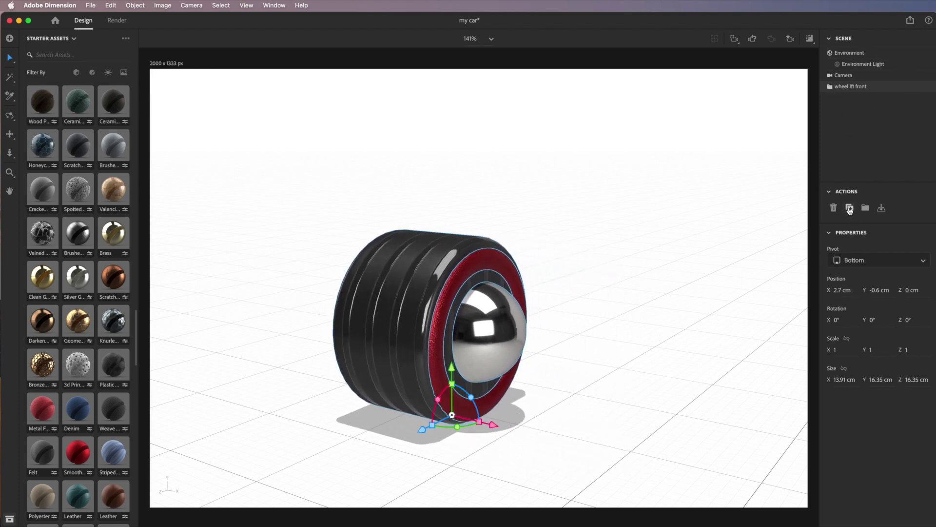
Duplicate the wheel group and rename the copy 'wheel lft rht'.
{"action": "left_click", "coordinate": [851, 210]}
{"action": "left_click", "coordinate": [851, 208]}
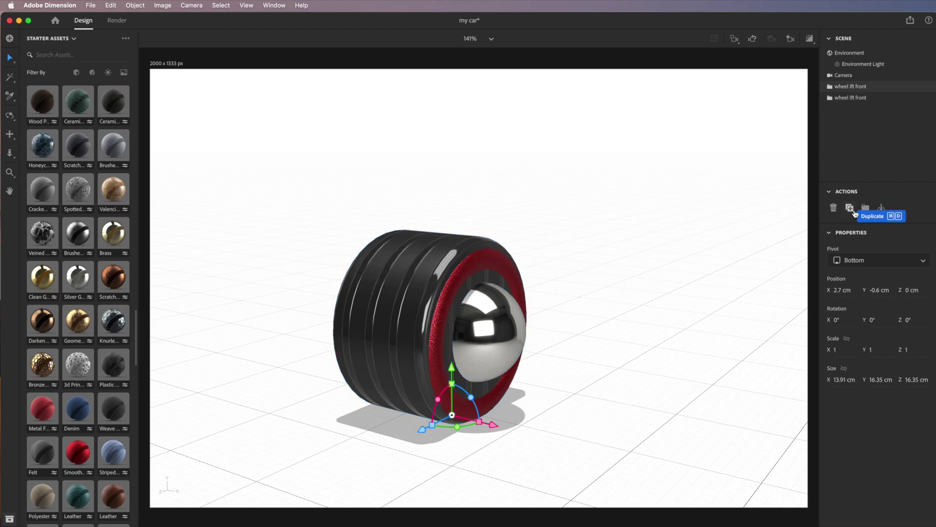
{"action": "double_click", "coordinate": [861, 98]}
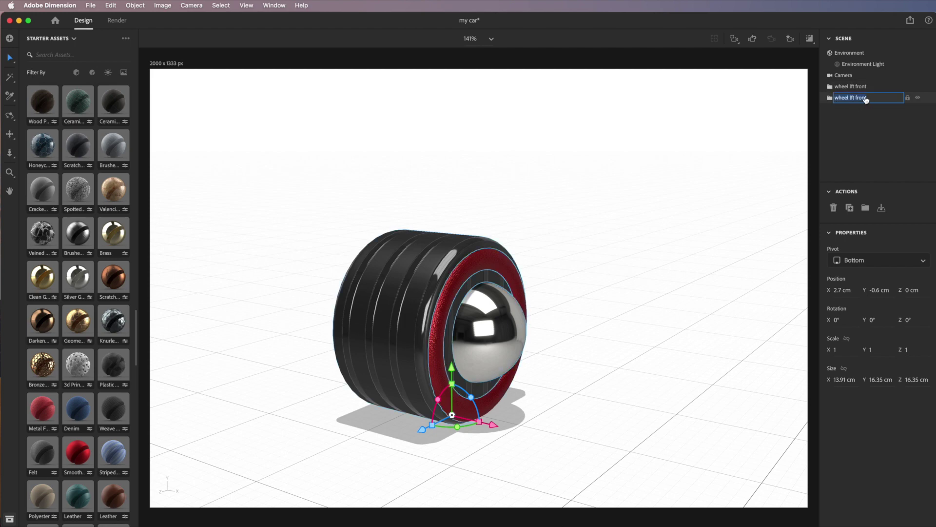
{"action": "left_click", "coordinate": [870, 100]}
{"action": "type", "text": "rht"}
{"action": "key", "text": "Return"}
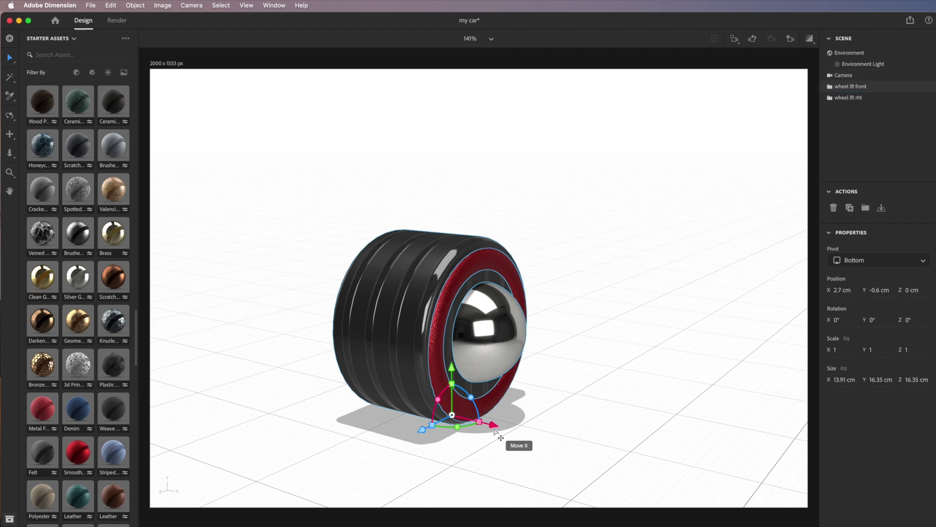
Move the copied wheel beside the first and view the wheels from the other side.
{"action": "left_click_drag", "start_coordinate": [494, 427], "coordinate": [216, 318]}
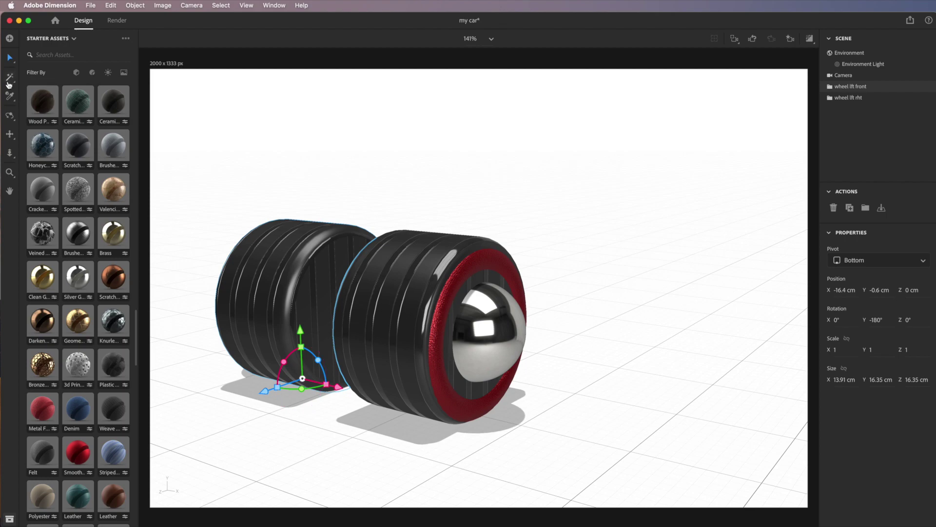
{"action": "left_click", "coordinate": [10, 116]}
{"action": "left_click_drag", "start_coordinate": [340, 384], "coordinate": [517, 421]}
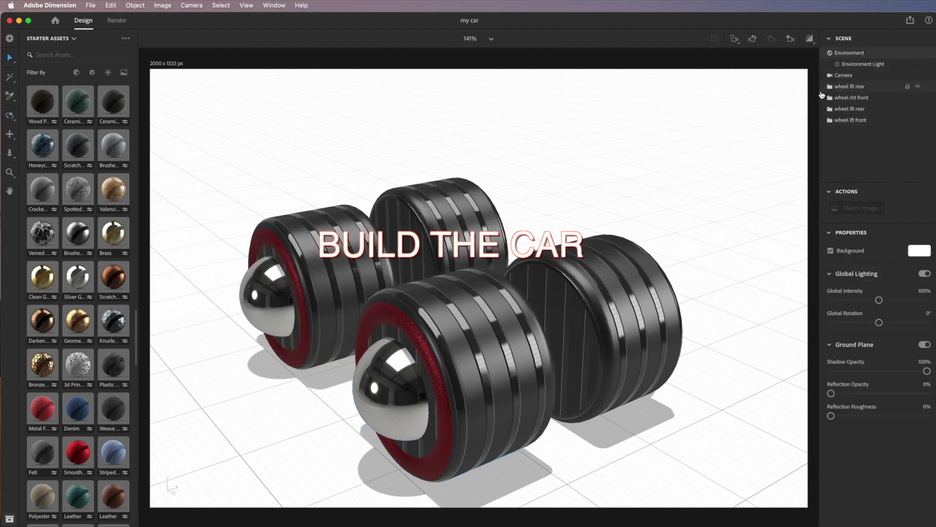
Select the collapsed wheel lft rear group and scroll Starter Assets up to Basic Shapes.
{"action": "left_click", "coordinate": [829, 87]}
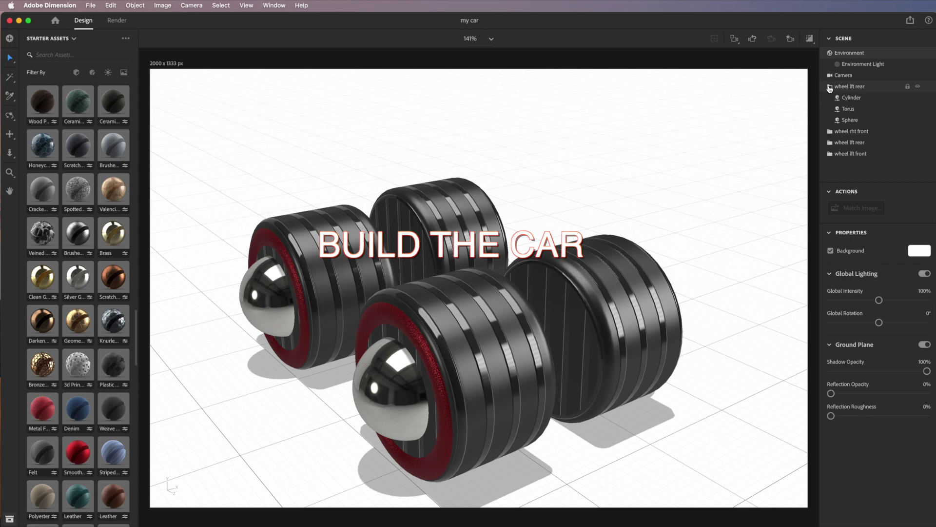
{"action": "left_click", "coordinate": [838, 87]}
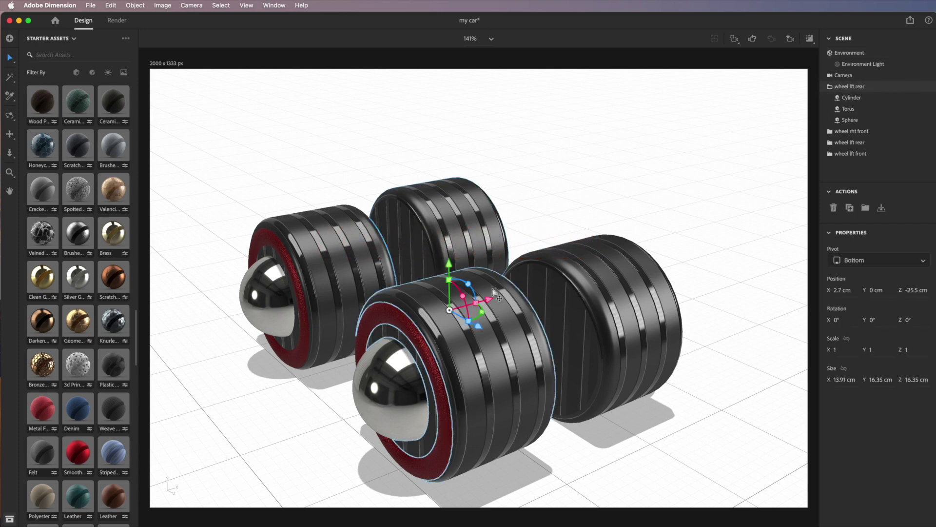
{"action": "left_click", "coordinate": [830, 87]}
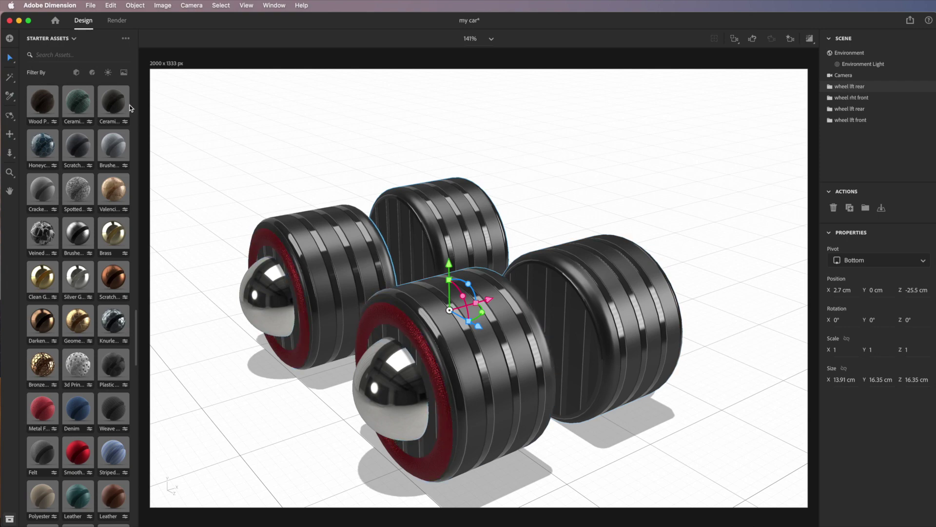
{"action": "left_click_drag", "start_coordinate": [132, 333], "coordinate": [126, 66]}
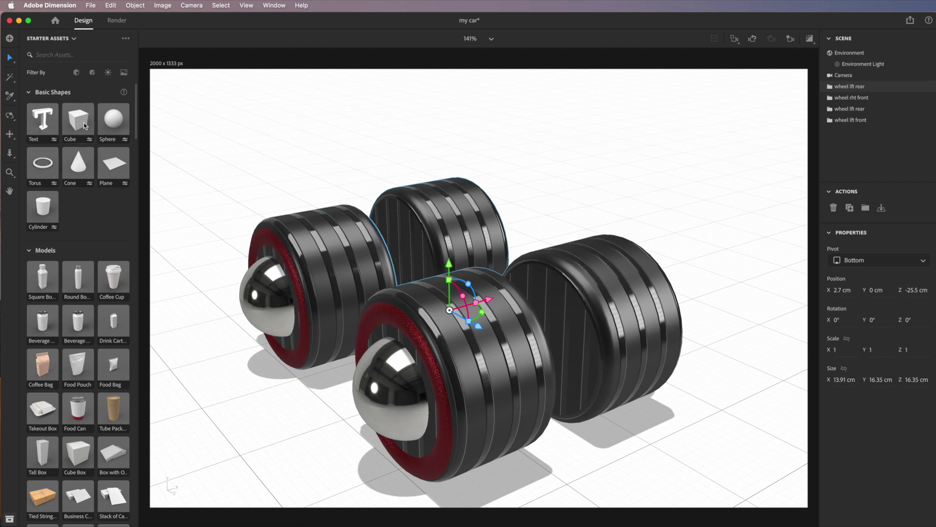
Add a bevelled cylinder scaled to 0.9 with a height of 12 cm.
{"action": "left_click", "coordinate": [44, 207]}
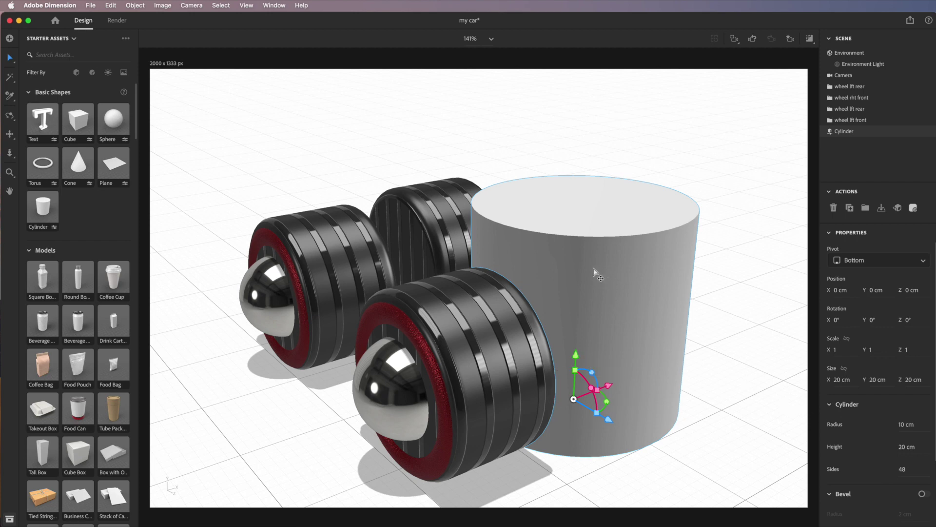
{"action": "left_click", "coordinate": [922, 494]}
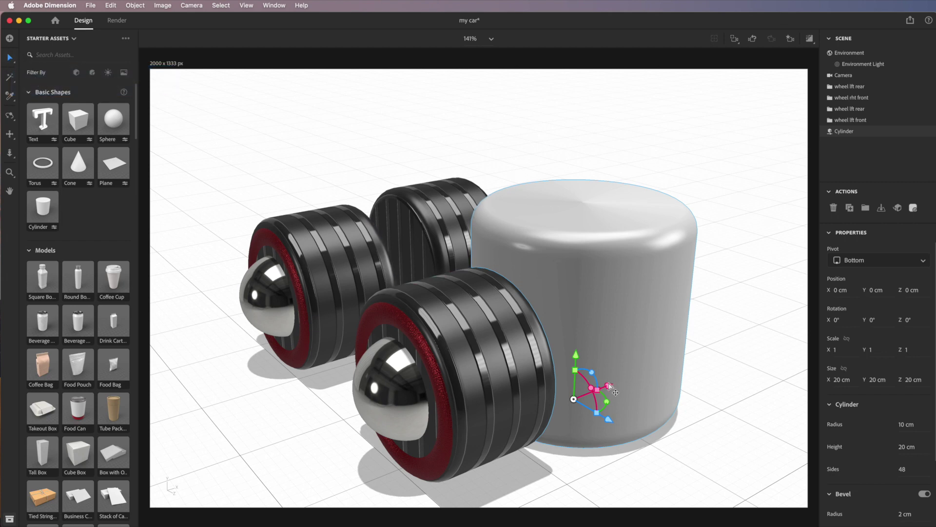
{"action": "left_click_drag", "start_coordinate": [599, 389], "coordinate": [603, 394]}
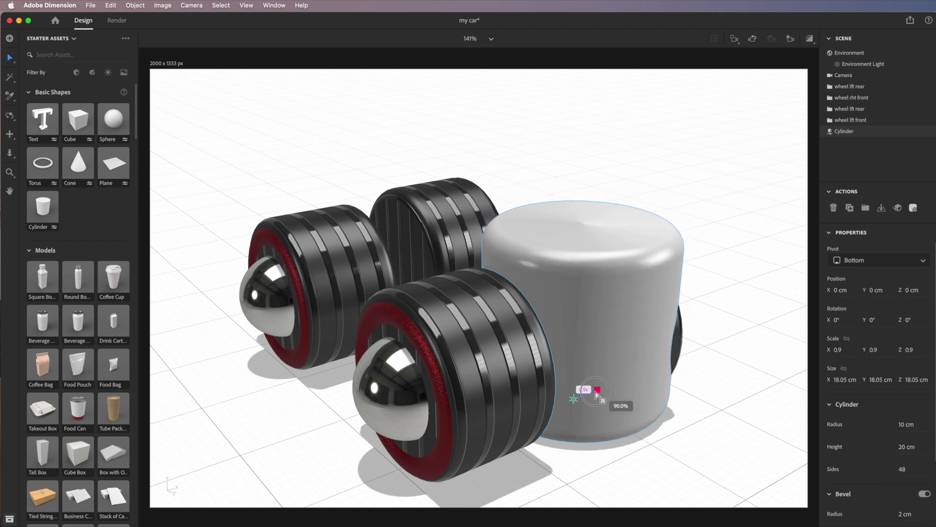
{"action": "left_click_drag", "start_coordinate": [713, 387], "coordinate": [717, 393]}
{"action": "left_click", "coordinate": [903, 447]}
{"action": "type", "text": "16"}
{"action": "key", "text": "Return"}
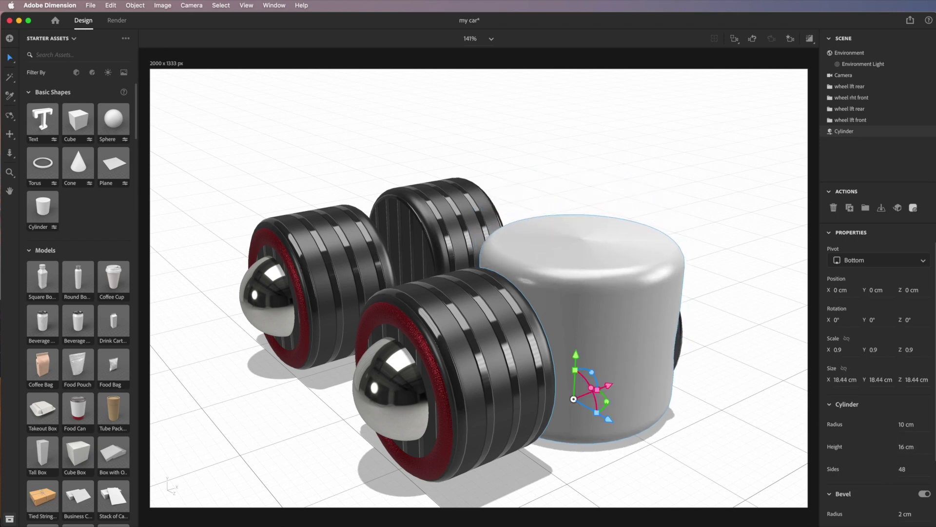
{"action": "key", "text": "Down"}
{"action": "key", "text": "Down"}
{"action": "key", "text": "Down"}
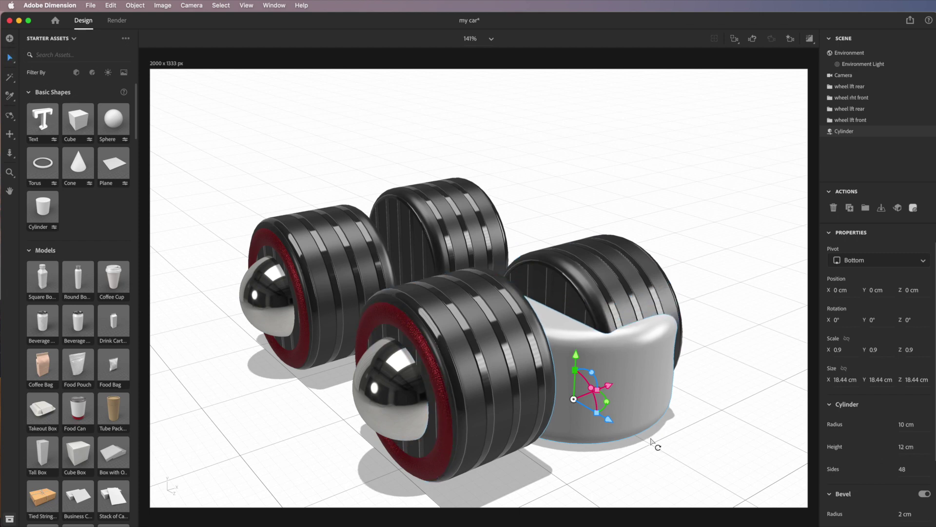
Move the cylinder into place between the four wheels.
{"action": "left_click_drag", "start_coordinate": [609, 420], "coordinate": [644, 440]}
{"action": "left_click_drag", "start_coordinate": [642, 408], "coordinate": [606, 430]}
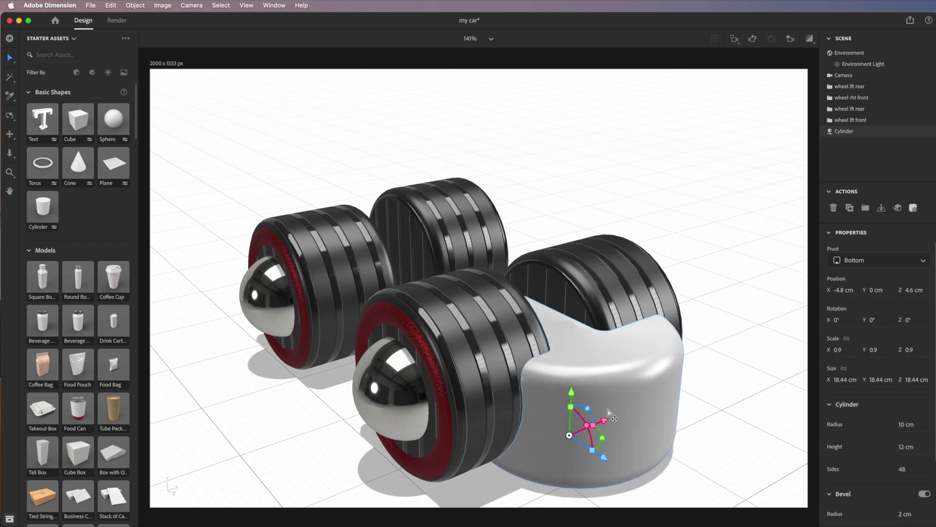
{"action": "left_click_drag", "start_coordinate": [572, 389], "coordinate": [573, 288]}
{"action": "left_click_drag", "start_coordinate": [609, 351], "coordinate": [467, 310]}
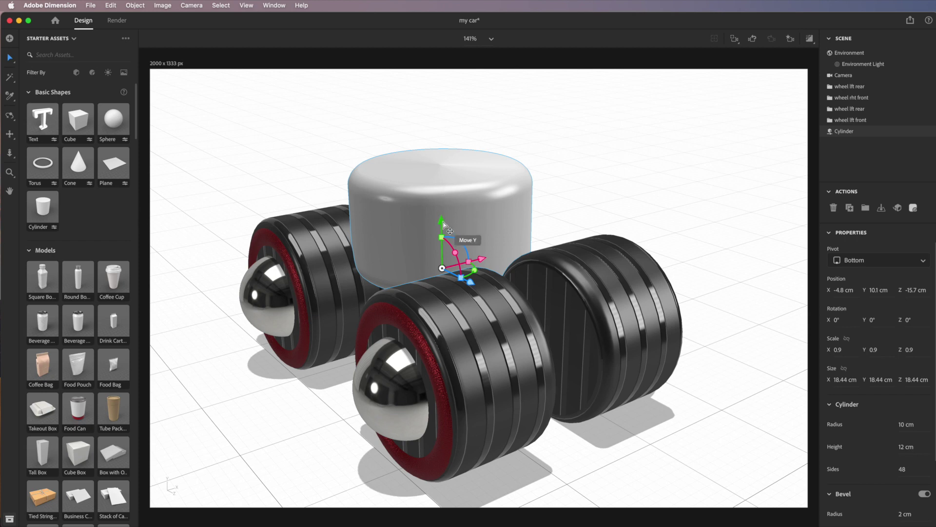
Lift the cylinder about 6 cm higher and duplicate it.
{"action": "left_click_drag", "start_coordinate": [443, 223], "coordinate": [441, 171]}
{"action": "key", "text": "super+z"}
{"action": "left_click_drag", "start_coordinate": [442, 223], "coordinate": [441, 167]}
{"action": "key", "text": "super+d"}
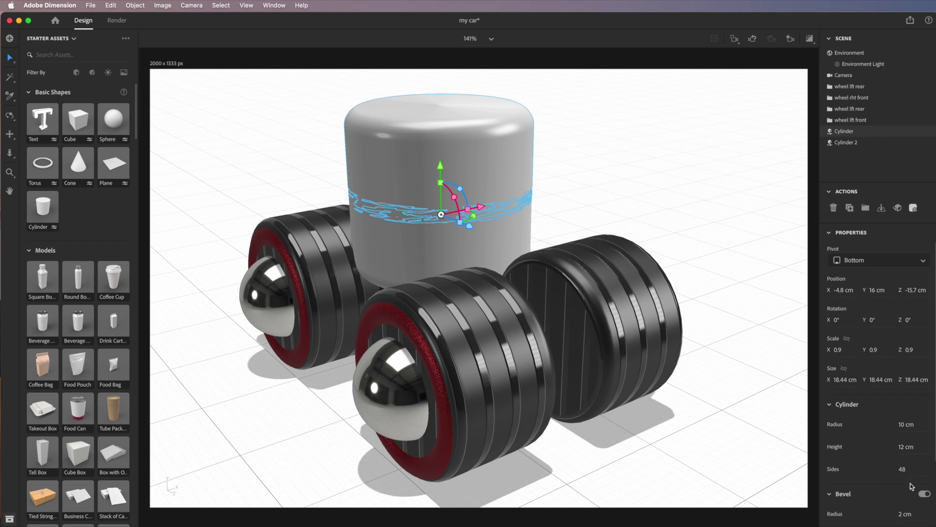
Set the upper cylinder's Bevel Radius to 5 cm.
{"action": "scroll", "coordinate": [932, 459], "scroll_direction": "down", "scroll_amount": 3}
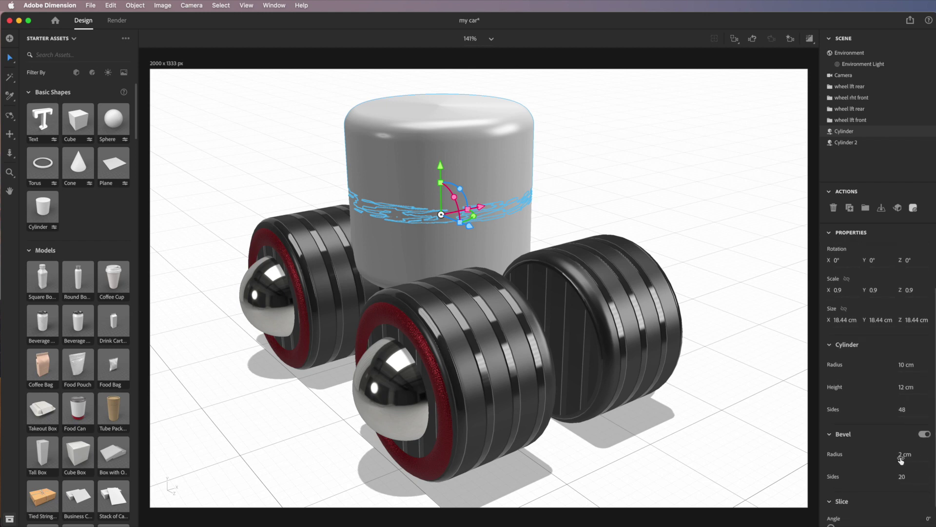
{"action": "left_click", "coordinate": [901, 454]}
{"action": "type", "text": "5"}
{"action": "key", "text": "Return"}
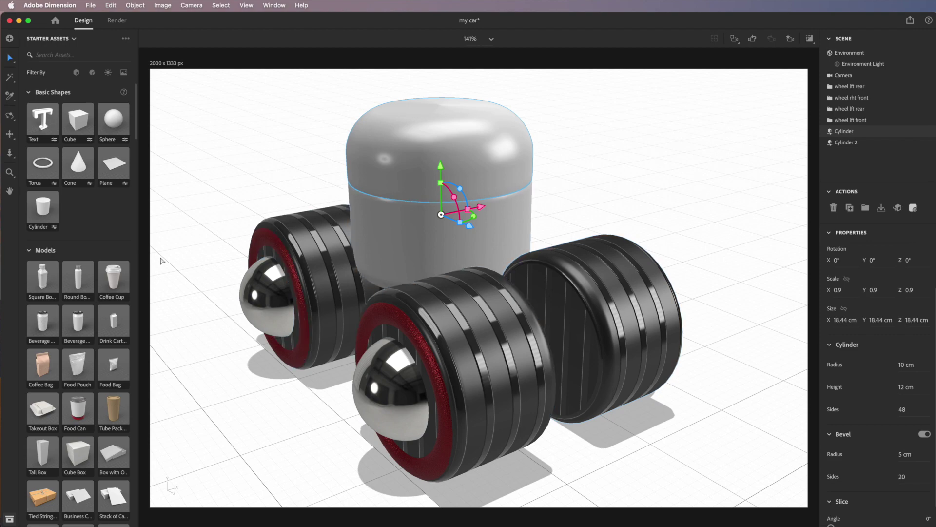
{"action": "left_click_drag", "start_coordinate": [133, 140], "coordinate": [146, 303]}
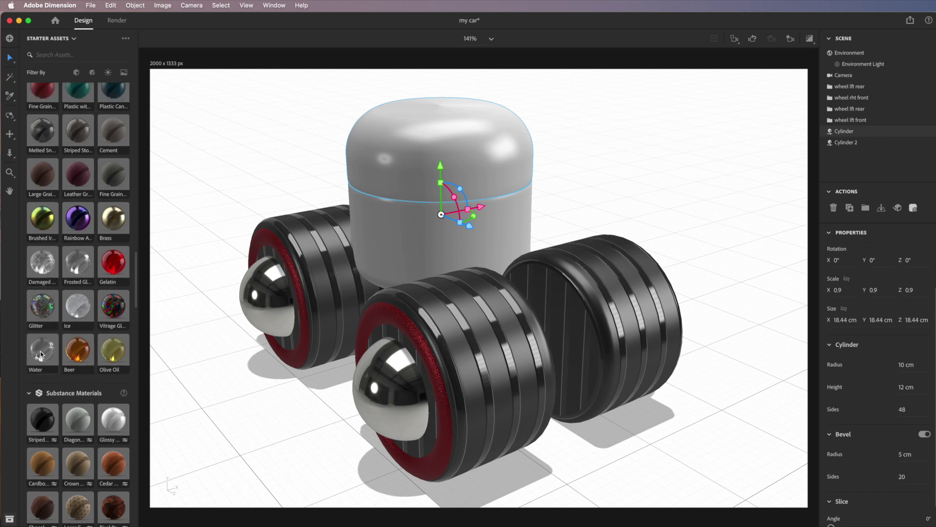
Apply Water to the upper cylinder and Brass to the lower body cylinder, Cylinder 2.
{"action": "left_click", "coordinate": [47, 372]}
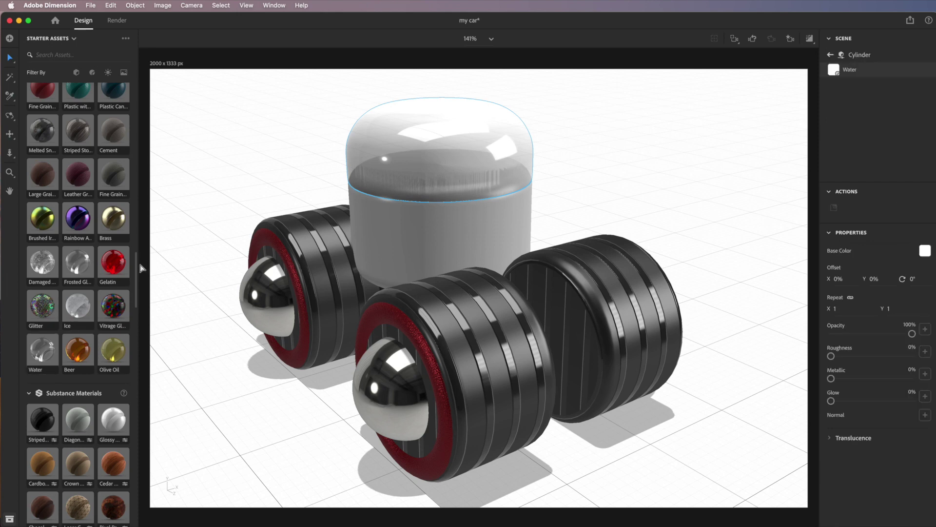
{"action": "left_click", "coordinate": [429, 257]}
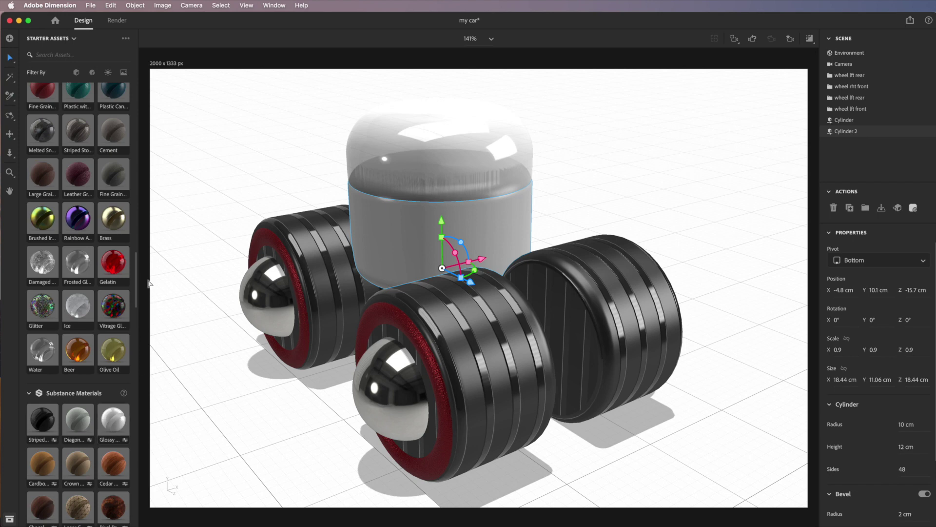
{"action": "left_click_drag", "start_coordinate": [138, 295], "coordinate": [139, 339]}
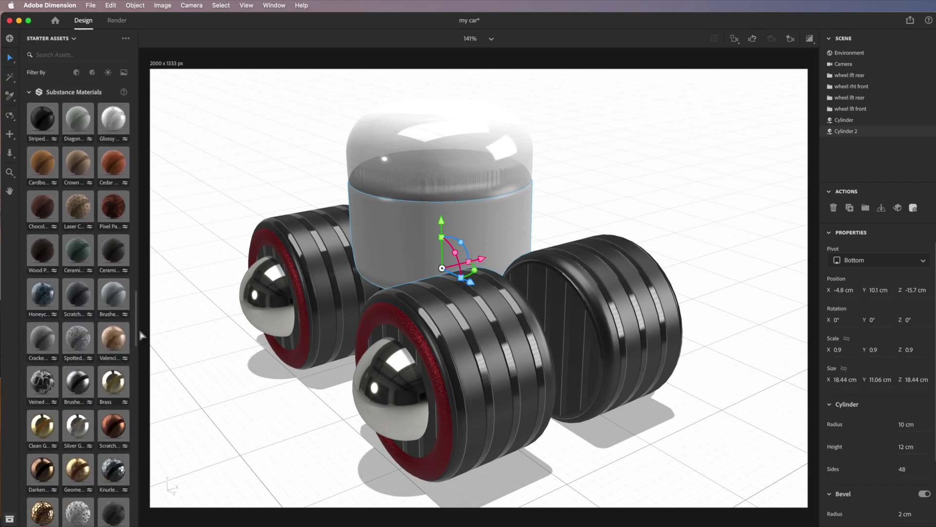
{"action": "left_click", "coordinate": [122, 376]}
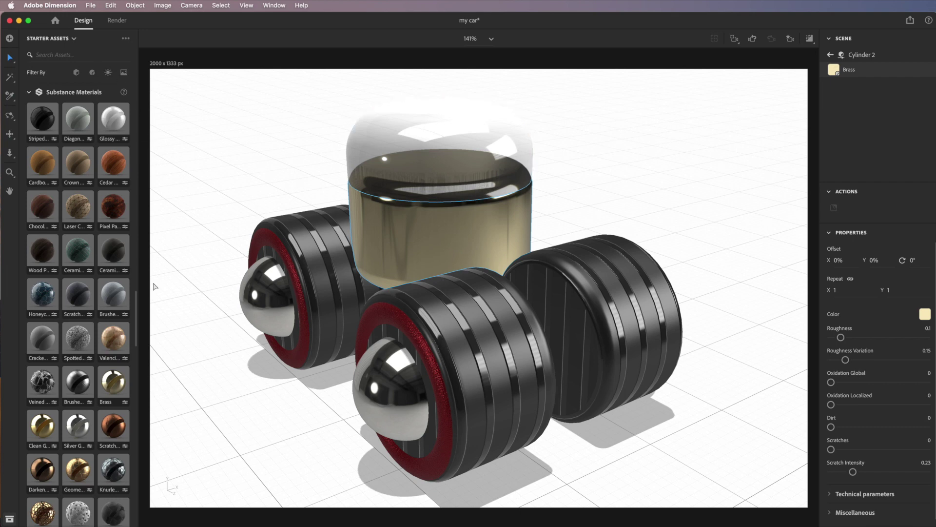
{"action": "left_click", "coordinate": [448, 243]}
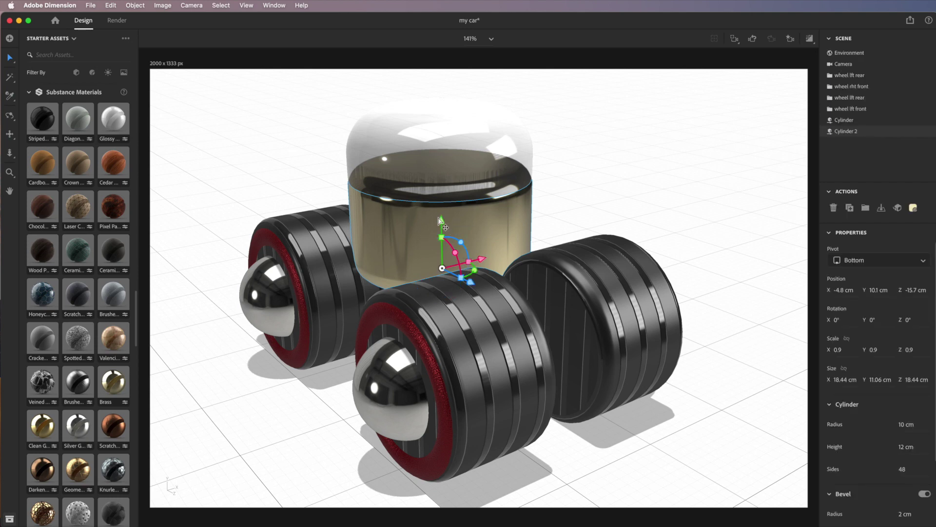
Duplicate the brass cylinder and set its radius to 17 cm.
{"action": "mouse_move", "coordinate": [441, 222]}
{"action": "left_mouse_down"}
{"action": "mouse_move", "coordinate": [444, 204]}
{"action": "mouse_move", "coordinate": [458, 225]}
{"action": "left_mouse_up"}
{"action": "key", "text": "super+d"}
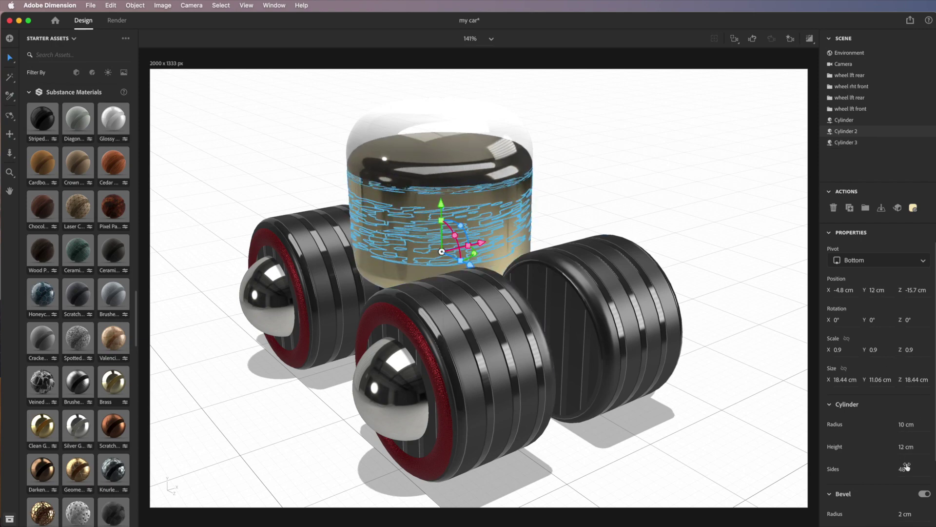
{"action": "left_click", "coordinate": [897, 424]}
{"action": "type", "text": "13"}
{"action": "key", "text": "Return"}
{"action": "key", "text": "Up"}
{"action": "key", "text": "Up"}
{"action": "key", "text": "Up"}
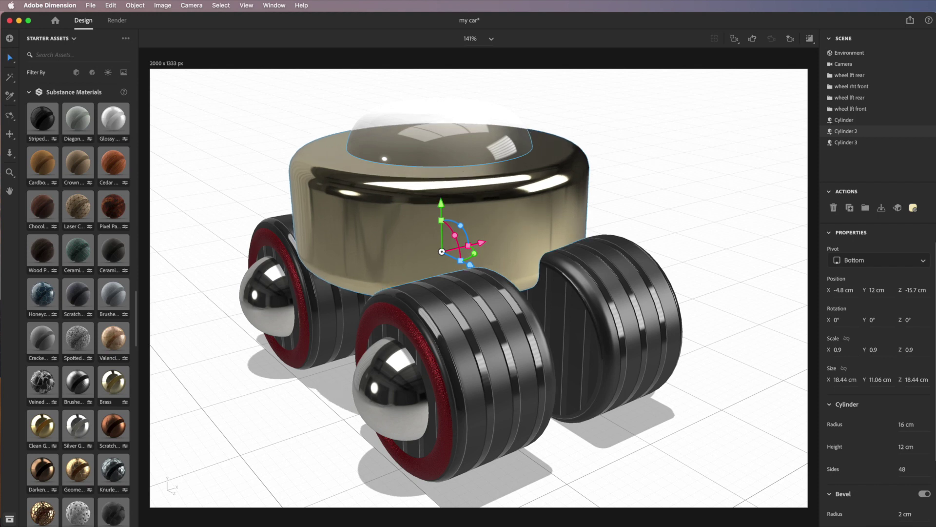
{"action": "key", "text": "Down"}
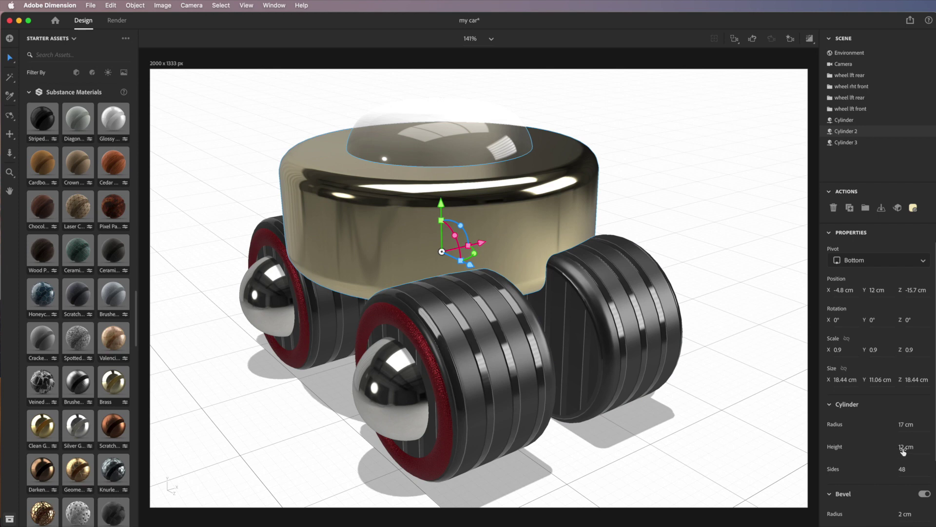
Flatten the disc to 5 cm tall and raise it slightly on Y.
{"action": "key", "text": "Down"}
{"action": "key", "text": "Down"}
{"action": "key", "text": "Down"}
{"action": "key", "text": "Down"}
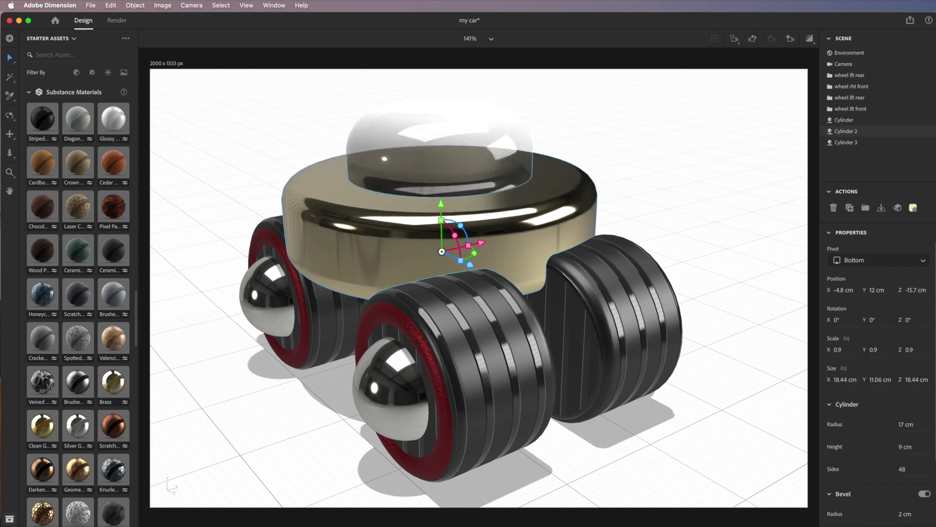
{"action": "key", "text": "Down"}
{"action": "key", "text": "Down"}
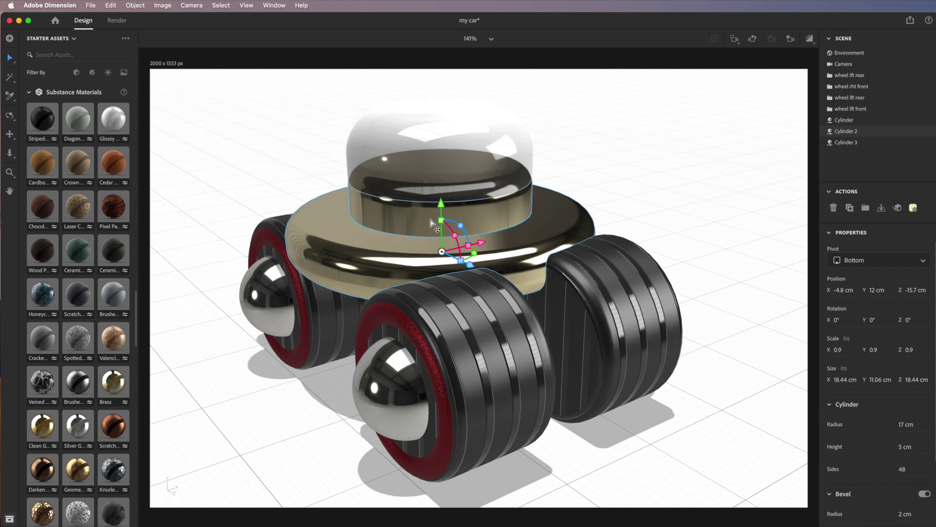
{"action": "left_click_drag", "start_coordinate": [441, 205], "coordinate": [442, 198]}
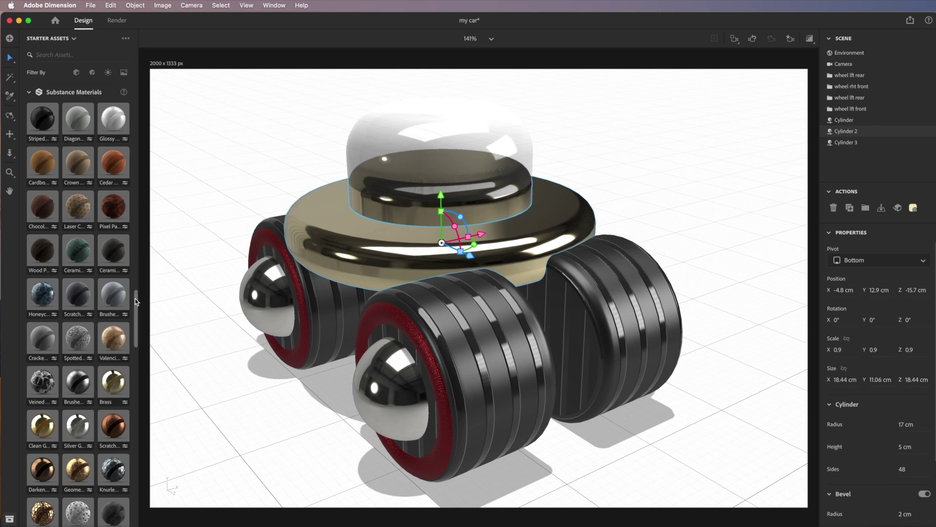
{"action": "left_click_drag", "start_coordinate": [136, 299], "coordinate": [150, 86]}
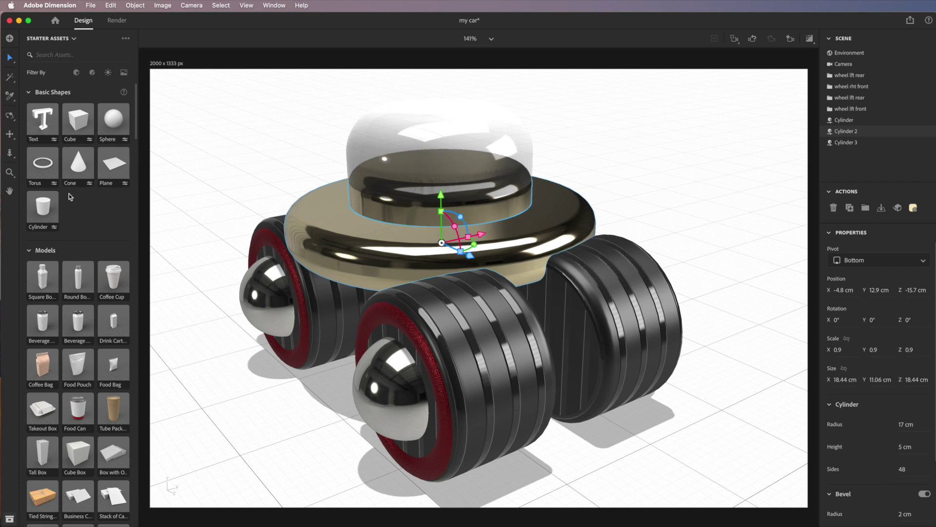
Save the car scene and box-select the car's body parts.
{"action": "left_click", "coordinate": [90, 6]}
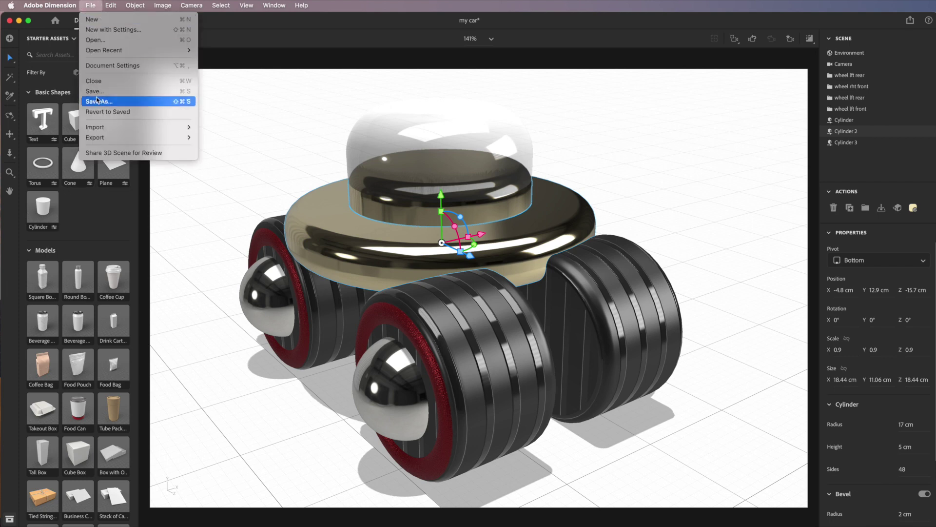
{"action": "left_click", "coordinate": [99, 92]}
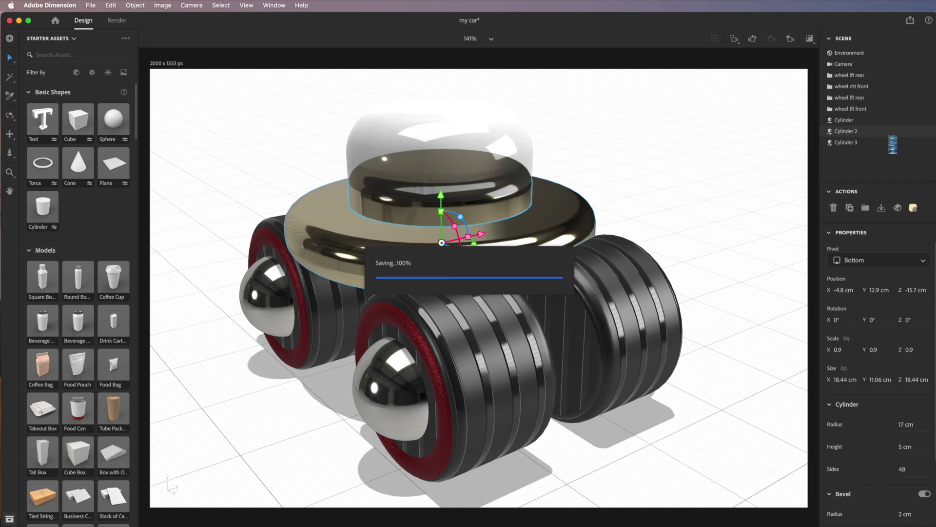
{"action": "left_click", "coordinate": [196, 88]}
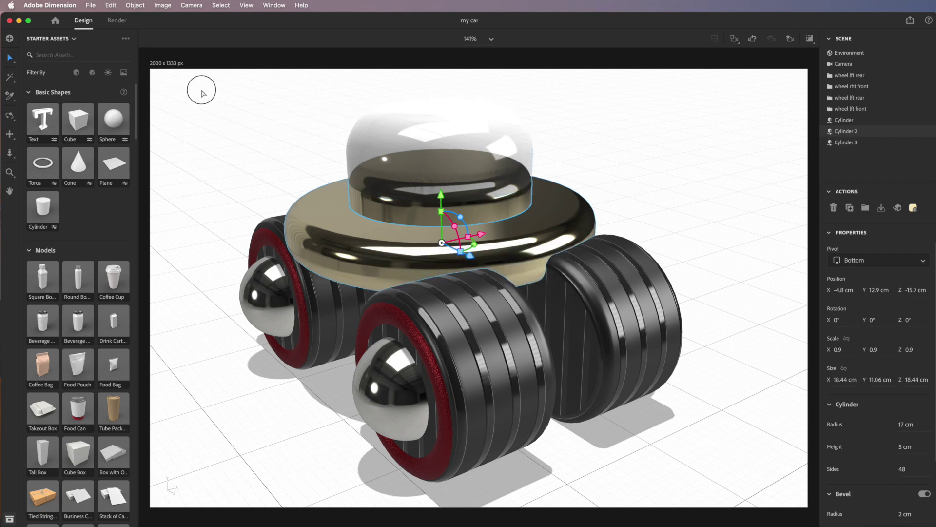
{"action": "left_click_drag", "start_coordinate": [198, 85], "coordinate": [782, 497]}
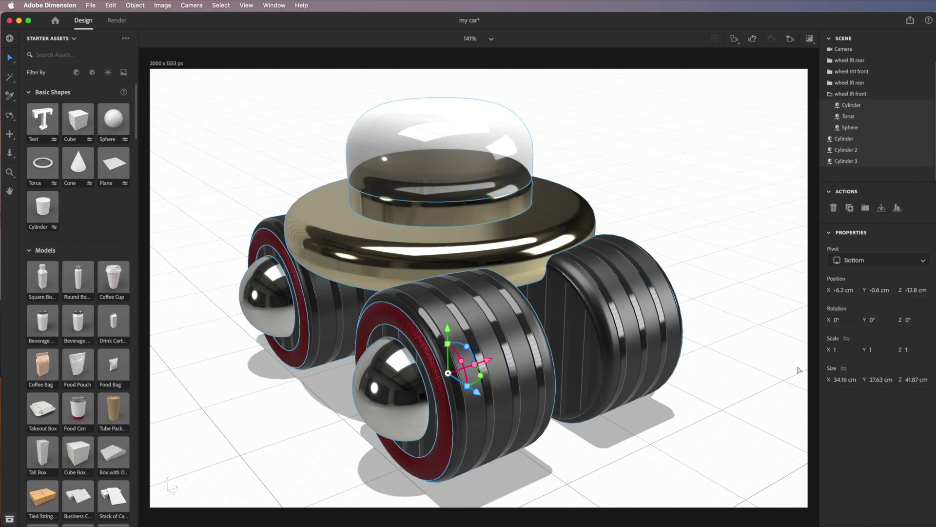
Group the selected body parts and name the group CAR.
{"action": "left_click", "coordinate": [867, 209]}
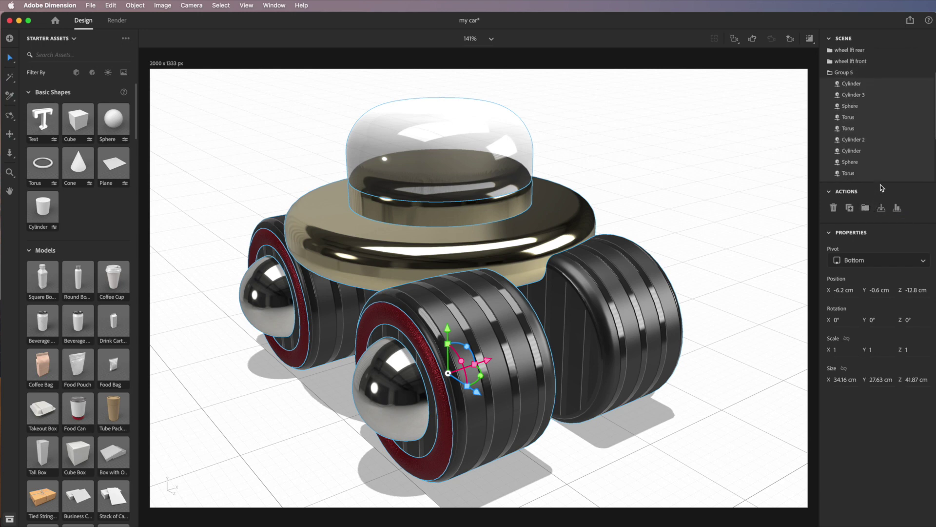
{"action": "double_click", "coordinate": [846, 74]}
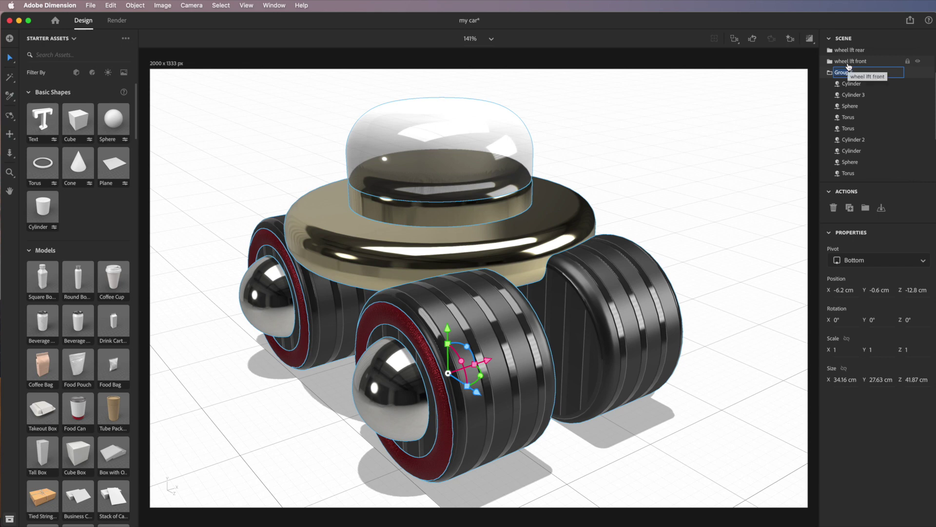
{"action": "type", "text": "CAR"}
{"action": "key", "text": "Return"}
{"action": "left_click", "coordinate": [831, 73]}
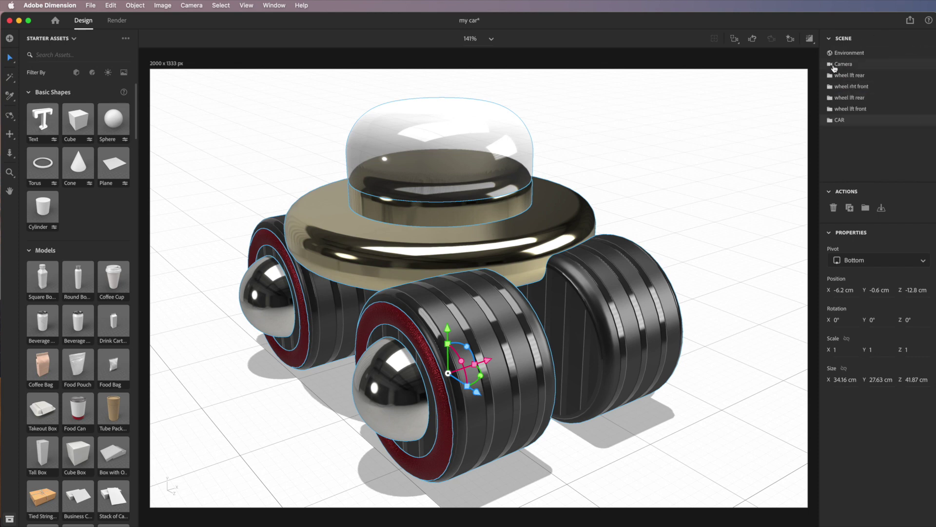
{"action": "left_click", "coordinate": [830, 122]}
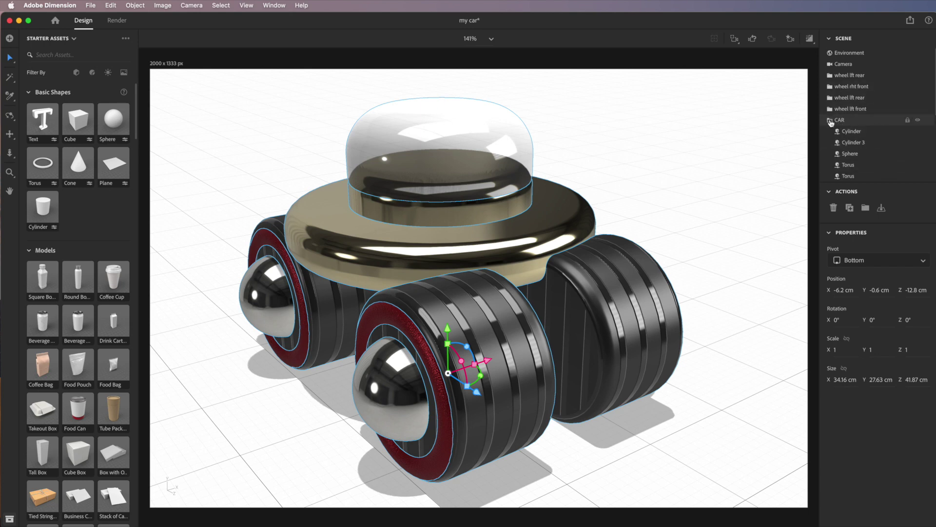
{"action": "scroll", "coordinate": [836, 122], "scroll_direction": "down", "scroll_amount": 2}
{"action": "left_click", "coordinate": [832, 77]}
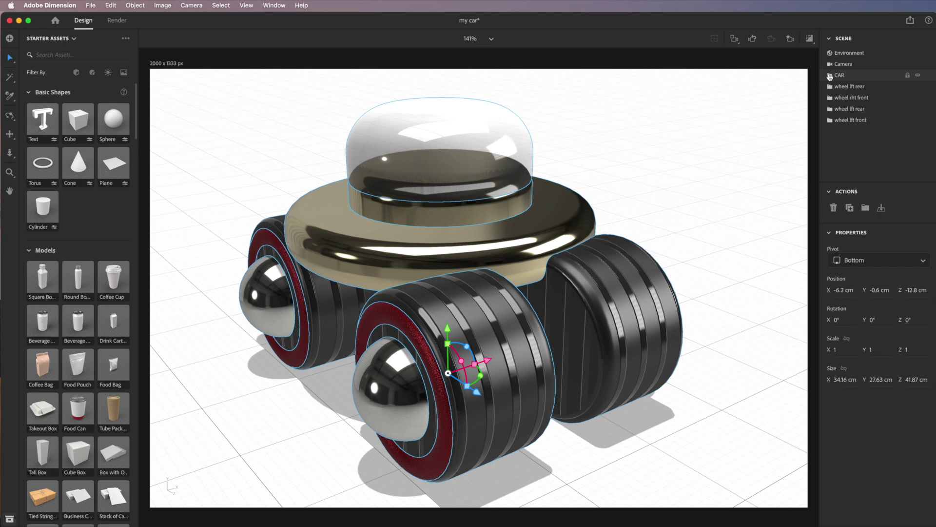
Nest the wheel groups inside CAR and scale the car uniformly to 0.9 (30.72 × 24.85 × 37.65 cm).
{"action": "left_click", "coordinate": [830, 76]}
{"action": "left_click", "coordinate": [830, 77]}
{"action": "left_click", "coordinate": [830, 76]}
{"action": "left_click", "coordinate": [830, 76]}
{"action": "left_click_drag", "start_coordinate": [831, 90], "coordinate": [840, 76]}
{"action": "mouse_move", "coordinate": [477, 366]}
{"action": "left_mouse_down"}
{"action": "mouse_move", "coordinate": [463, 373]}
{"action": "mouse_move", "coordinate": [473, 374]}
{"action": "mouse_move", "coordinate": [467, 362]}
{"action": "mouse_move", "coordinate": [478, 376]}
{"action": "mouse_move", "coordinate": [471, 367]}
{"action": "mouse_move", "coordinate": [481, 362]}
{"action": "left_mouse_up"}
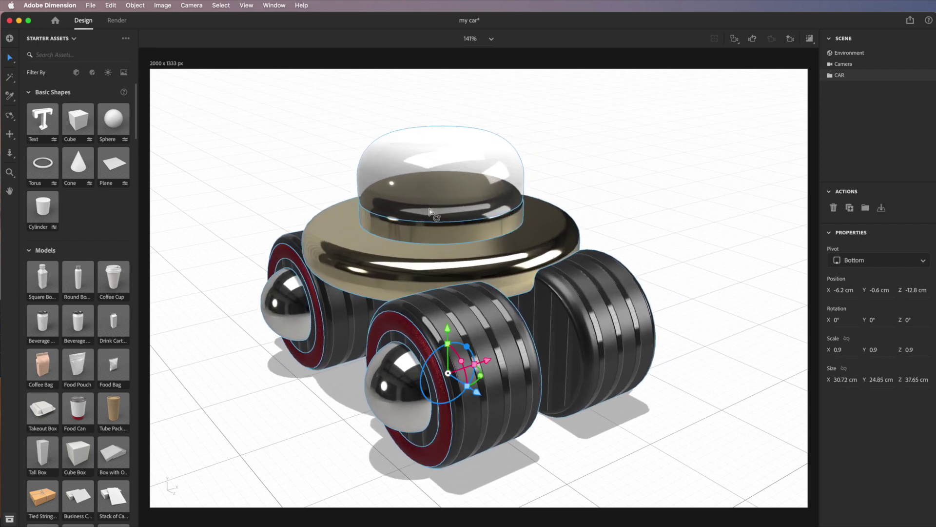
{"action": "left_click", "coordinate": [91, 7]}
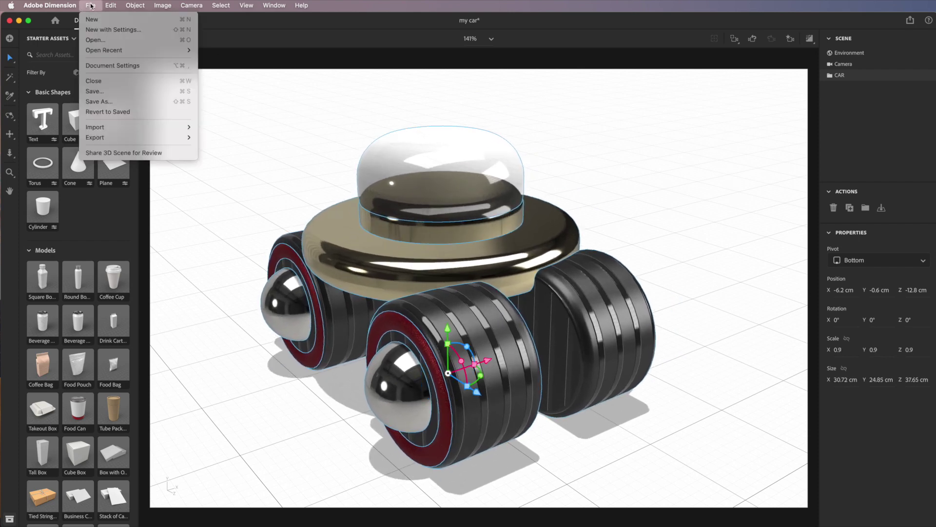
Save the scene and bookmark the current three-quarter camera view as 'View 13 Quarter'.
{"action": "left_click", "coordinate": [99, 94]}
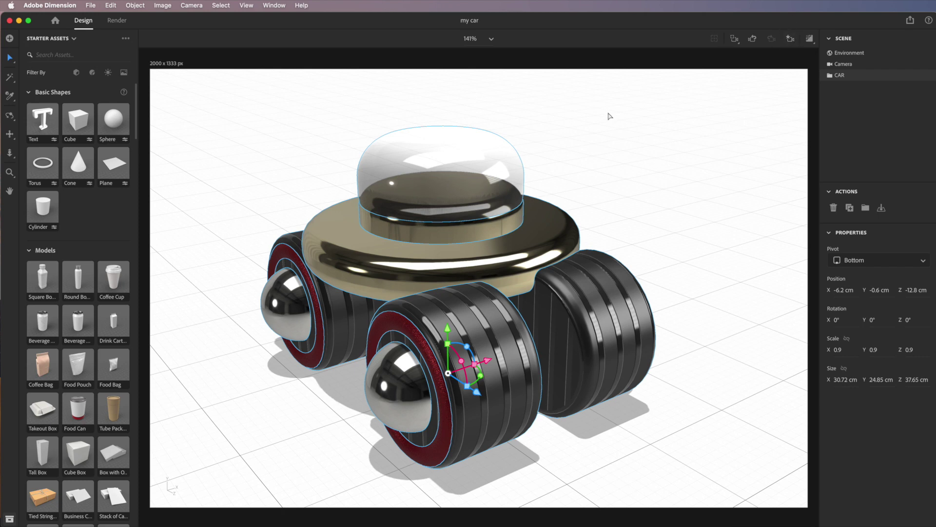
{"action": "left_click", "coordinate": [790, 40]}
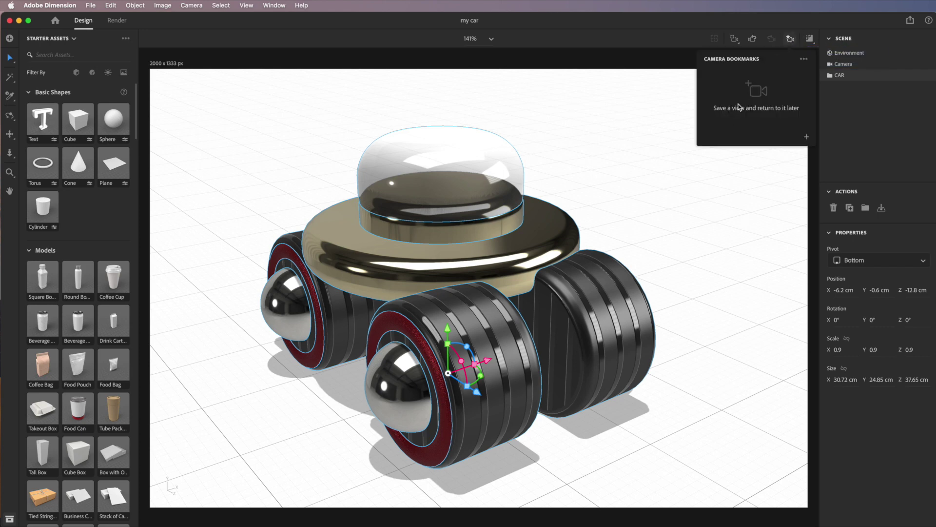
{"action": "left_click", "coordinate": [807, 137]}
{"action": "left_click", "coordinate": [735, 73]}
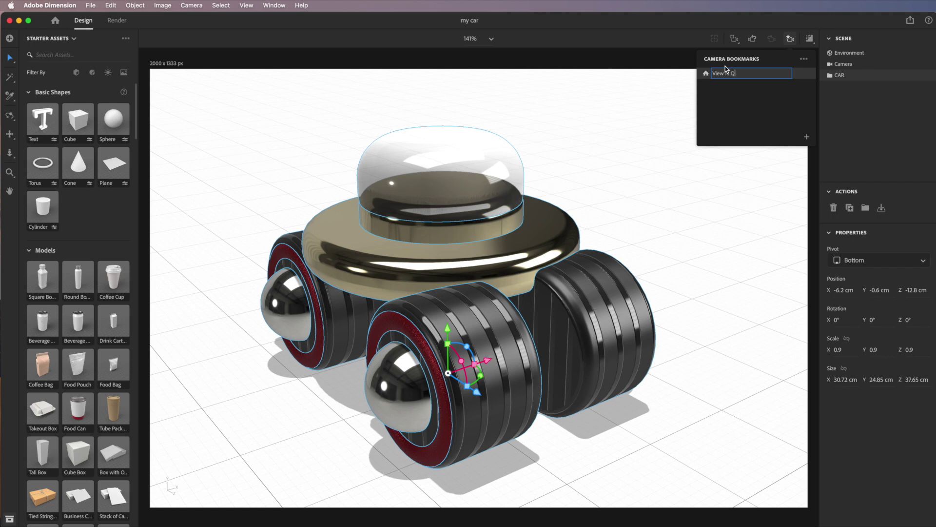
{"action": "type", "text": "3 Quarter"}
{"action": "key", "text": "Return"}
Orbit the camera downward to look down on the car.
{"action": "left_click", "coordinate": [9, 173]}
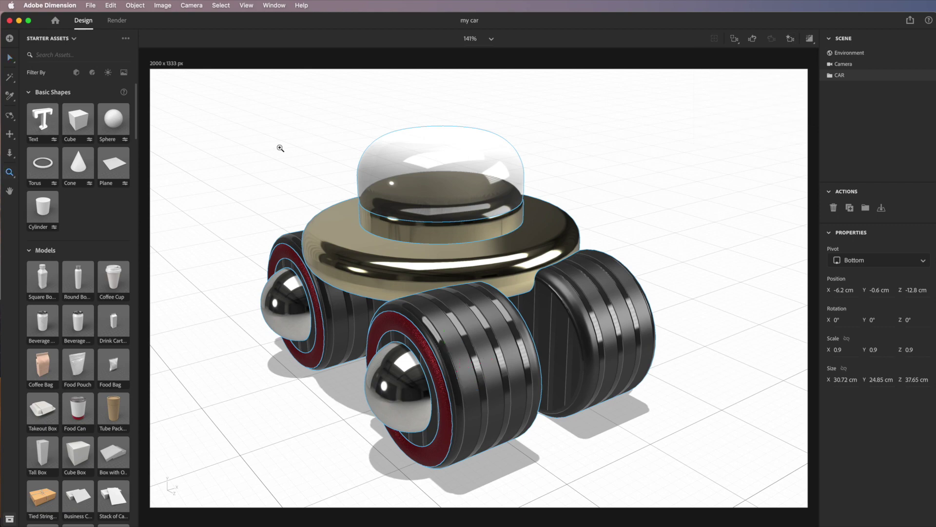
{"action": "left_click", "coordinate": [10, 116]}
{"action": "left_click_drag", "start_coordinate": [427, 128], "coordinate": [561, 312]}
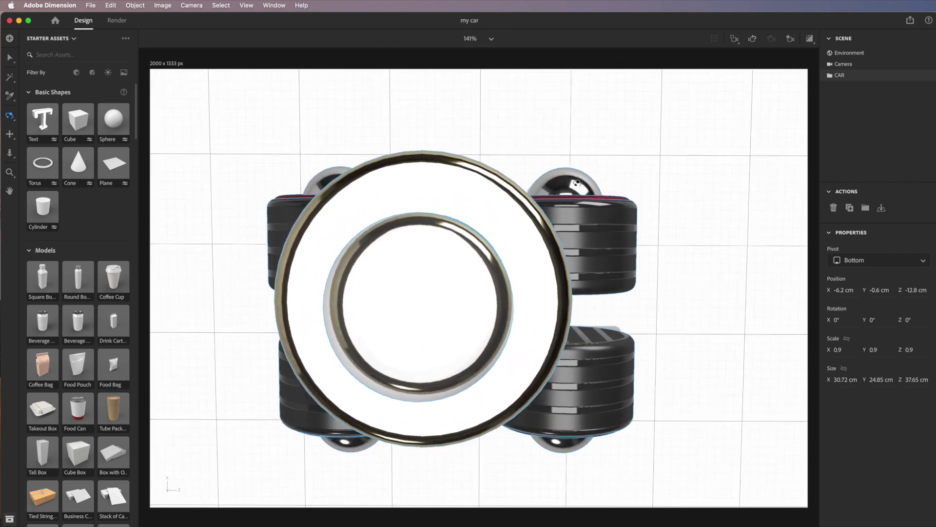
Pan to recentre the car, then orbit to a straight top-down view.
{"action": "left_click", "coordinate": [10, 133]}
{"action": "left_click_drag", "start_coordinate": [661, 242], "coordinate": [705, 222]}
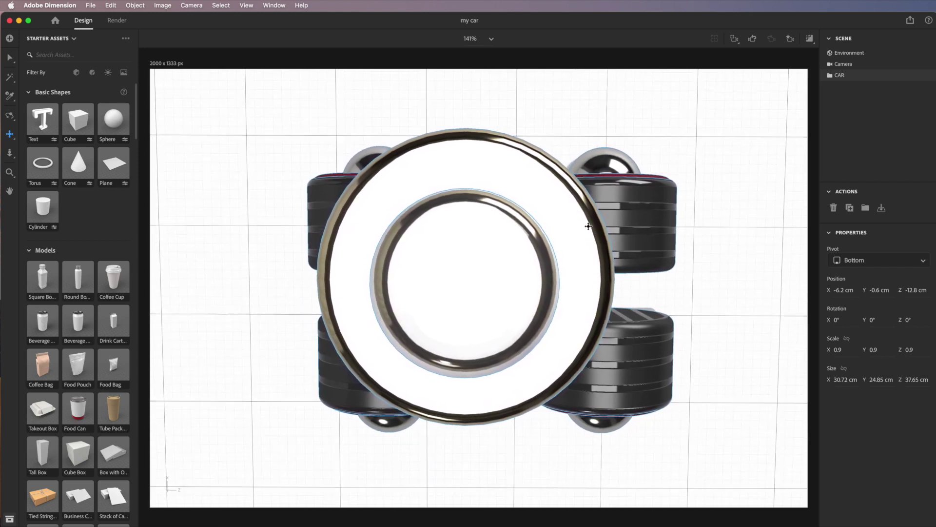
{"action": "left_click", "coordinate": [10, 115]}
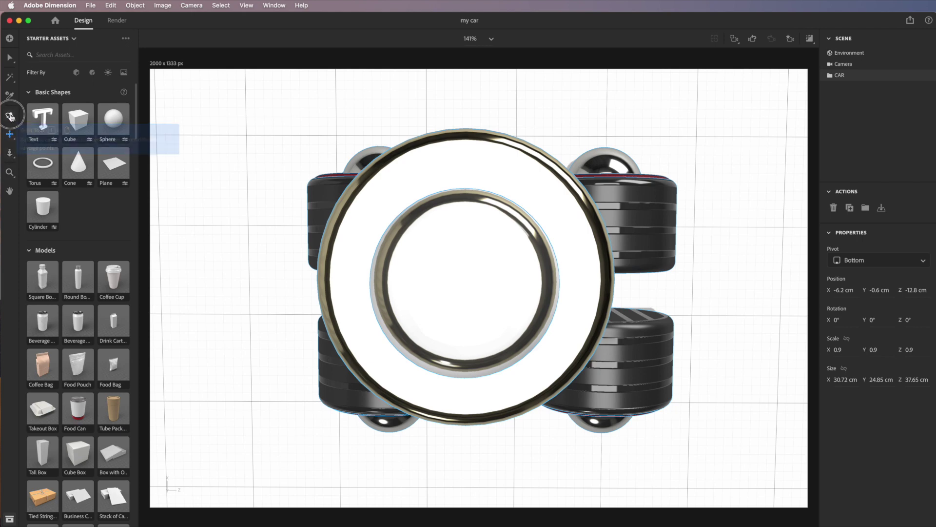
{"action": "mouse_move", "coordinate": [686, 182]}
{"action": "left_mouse_down"}
{"action": "mouse_move", "coordinate": [693, 171]}
{"action": "mouse_move", "coordinate": [700, 183]}
{"action": "mouse_move", "coordinate": [690, 188]}
{"action": "left_mouse_up"}
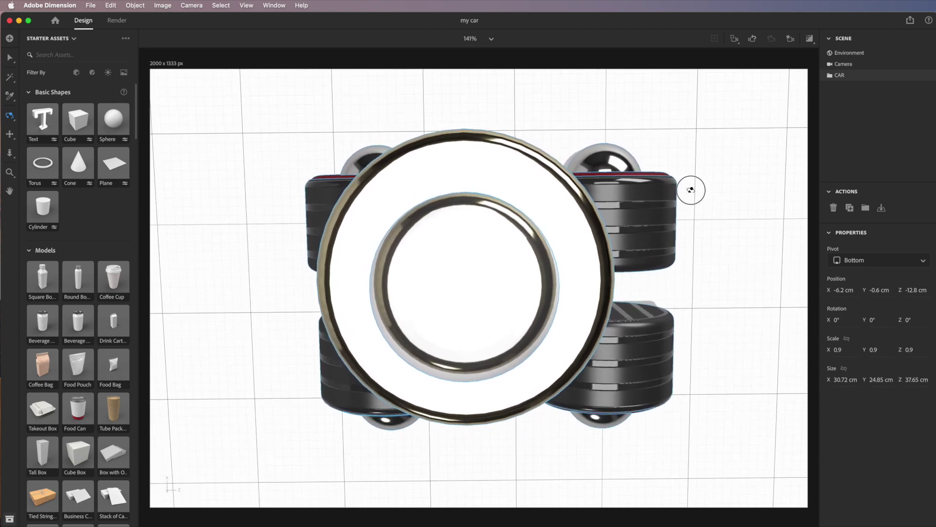
Add a camera bookmark for the top-down view named 'View top'.
{"action": "left_click", "coordinate": [790, 39]}
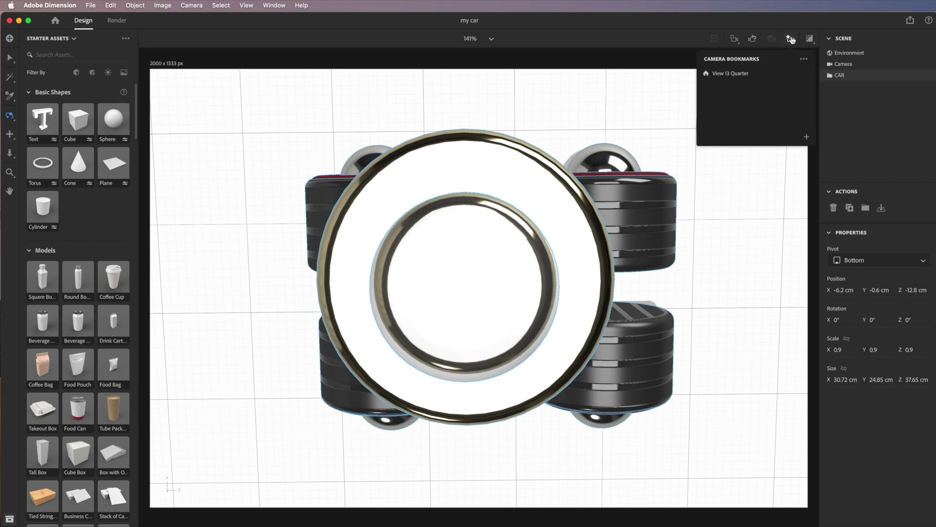
{"action": "left_click", "coordinate": [807, 139]}
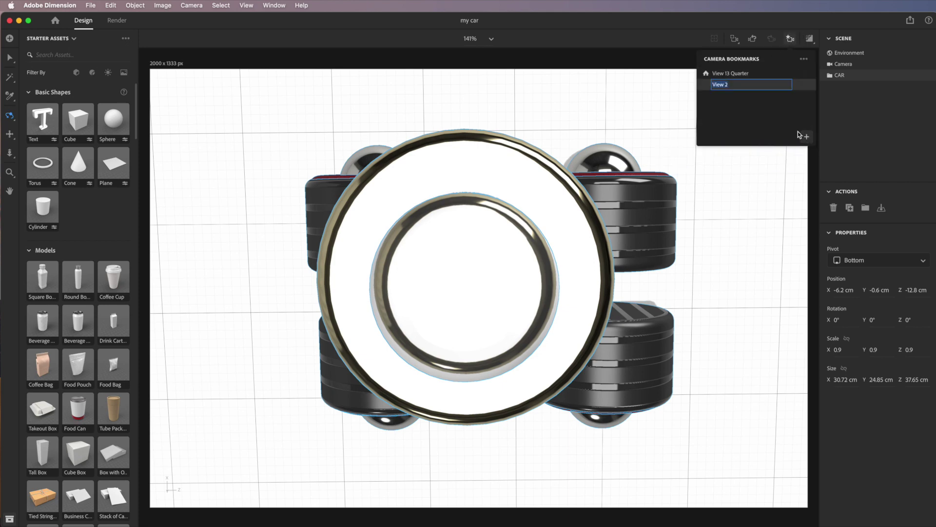
{"action": "left_click", "coordinate": [731, 87]}
{"action": "left_click", "coordinate": [727, 87]}
{"action": "type", "text": "Top"}
{"action": "key", "text": "Return"}
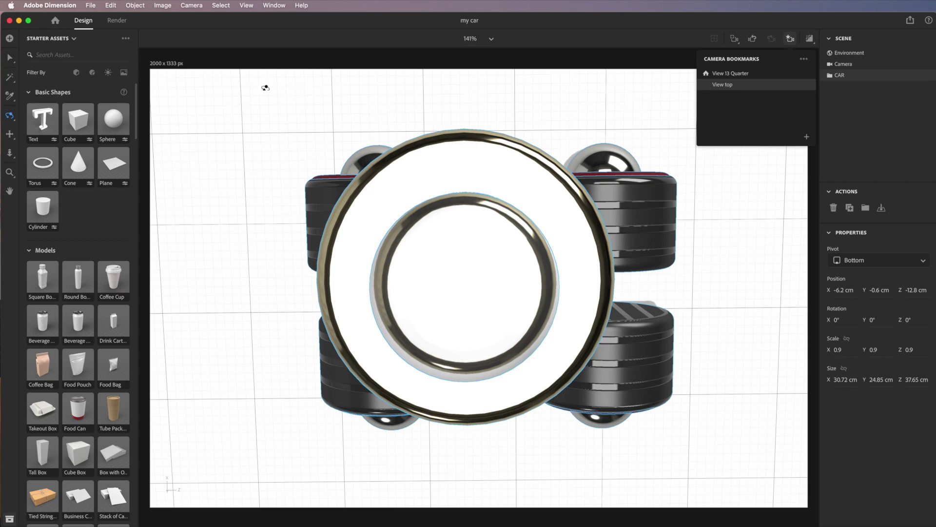
Clear the selection and frame the camera tightly around the car.
{"action": "left_click", "coordinate": [8, 58]}
{"action": "left_click", "coordinate": [586, 104]}
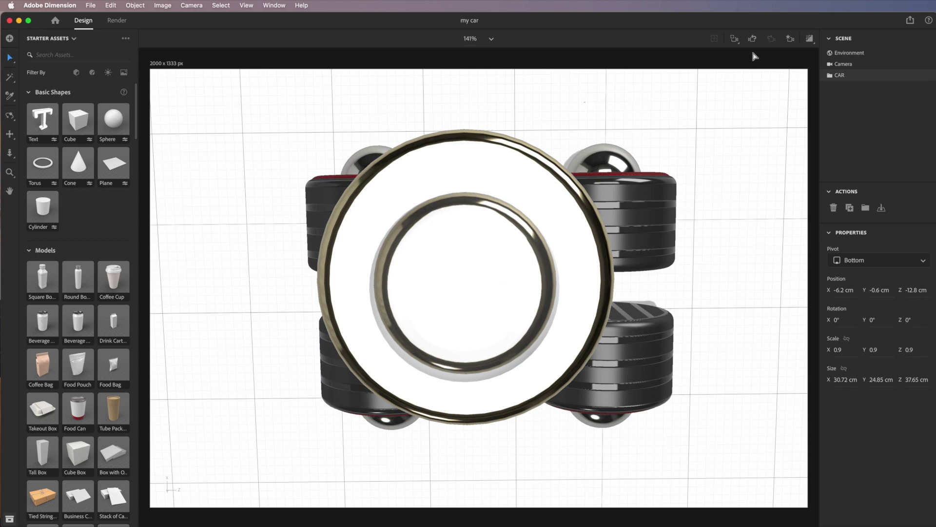
{"action": "left_click", "coordinate": [795, 43]}
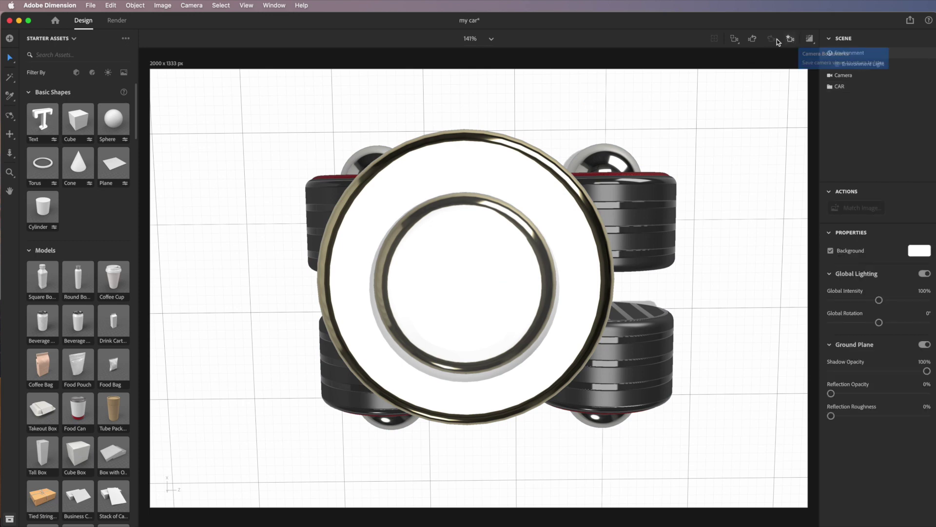
{"action": "left_click", "coordinate": [733, 40]}
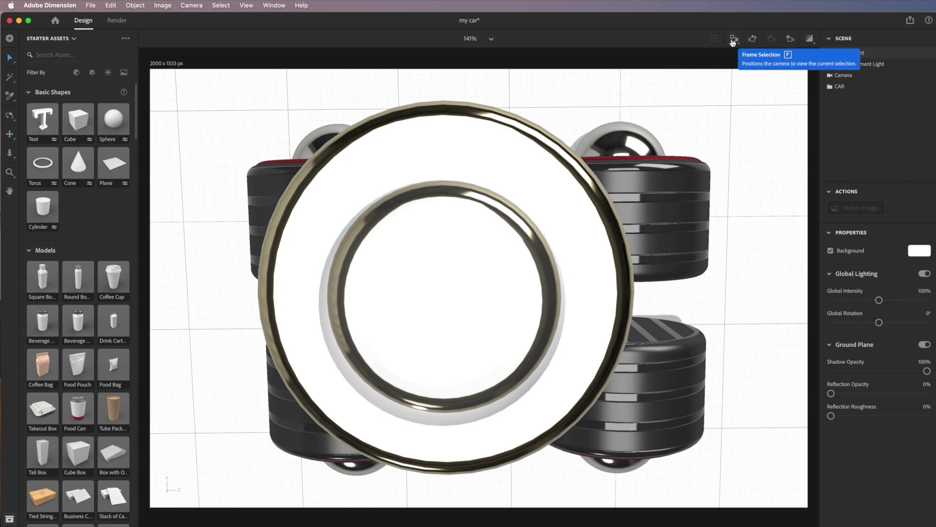
Restore the camera to the 'View 13 Quarter' bookmark.
{"action": "left_click", "coordinate": [790, 39]}
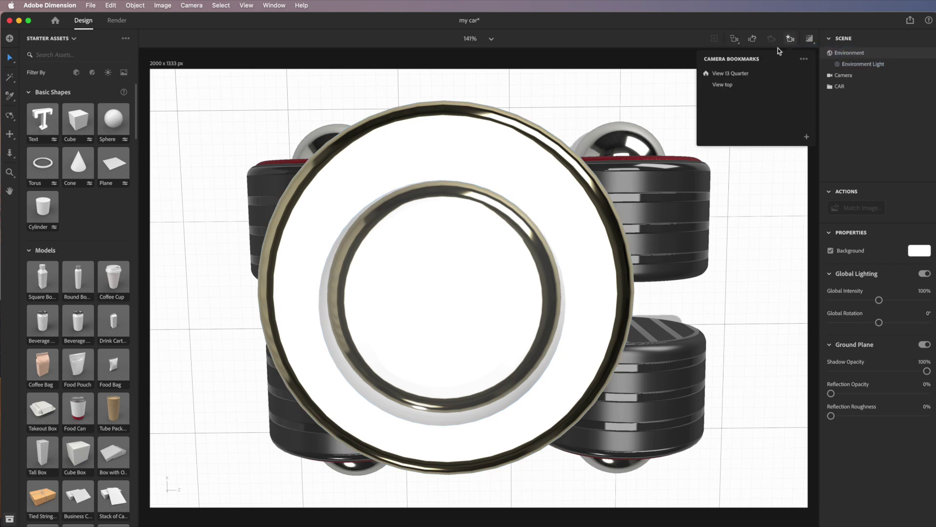
{"action": "left_click", "coordinate": [723, 85]}
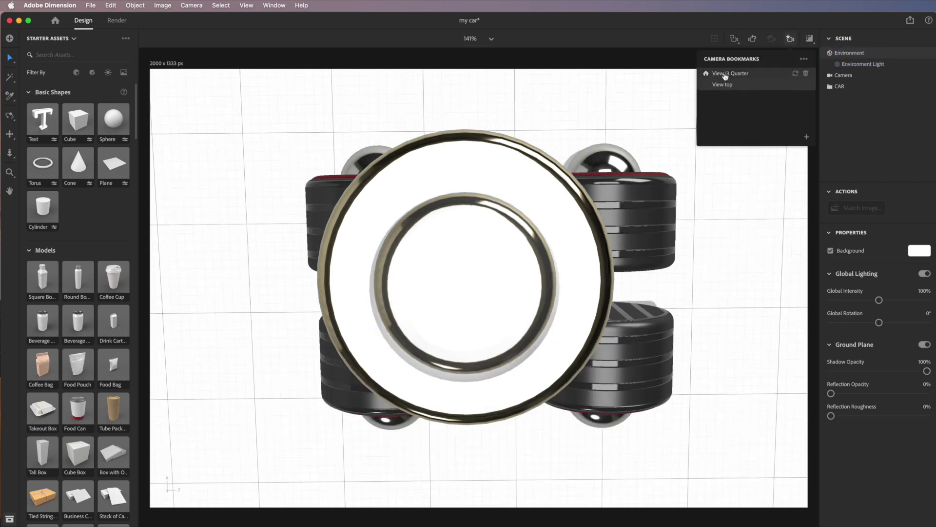
{"action": "left_click", "coordinate": [725, 74]}
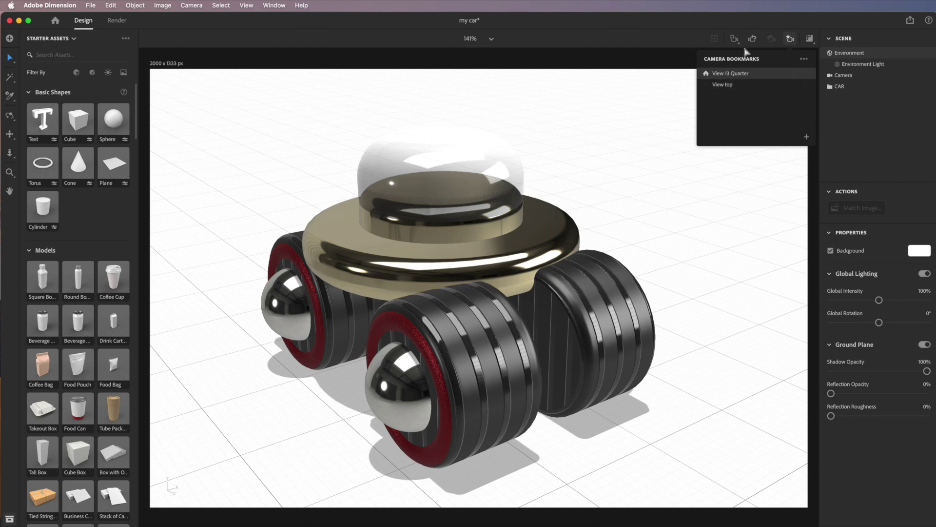
{"action": "left_click", "coordinate": [672, 37]}
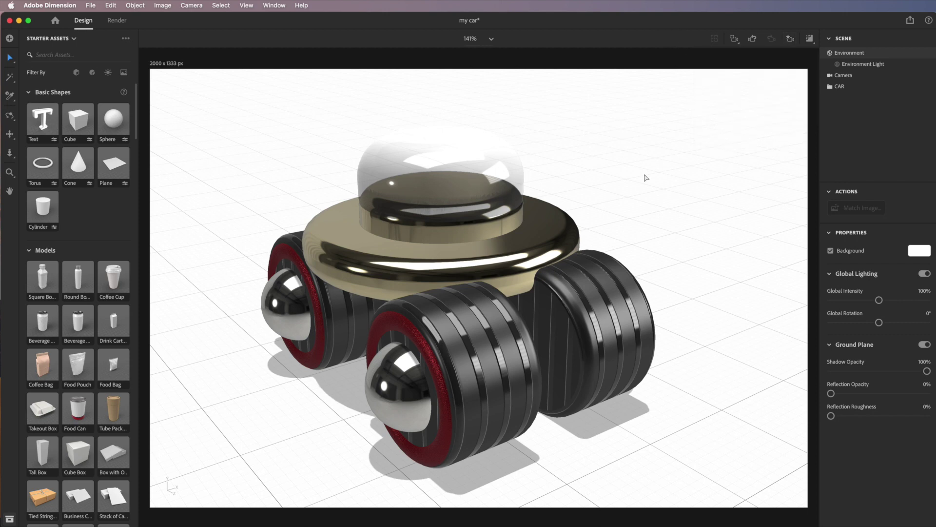
{"action": "left_click", "coordinate": [91, 6]}
{"action": "left_click", "coordinate": [94, 91]}
{"action": "left_click", "coordinate": [731, 285]}
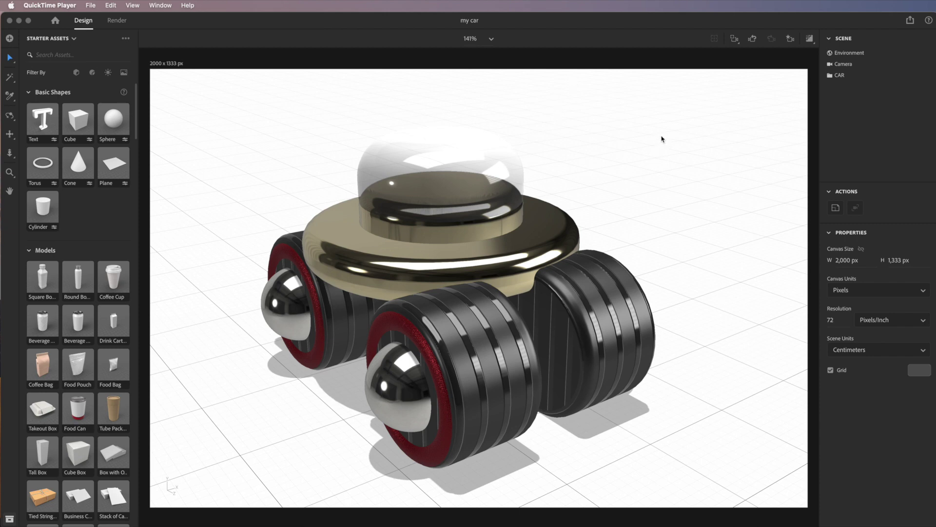
{"action": "left_click", "coordinate": [674, 105]}
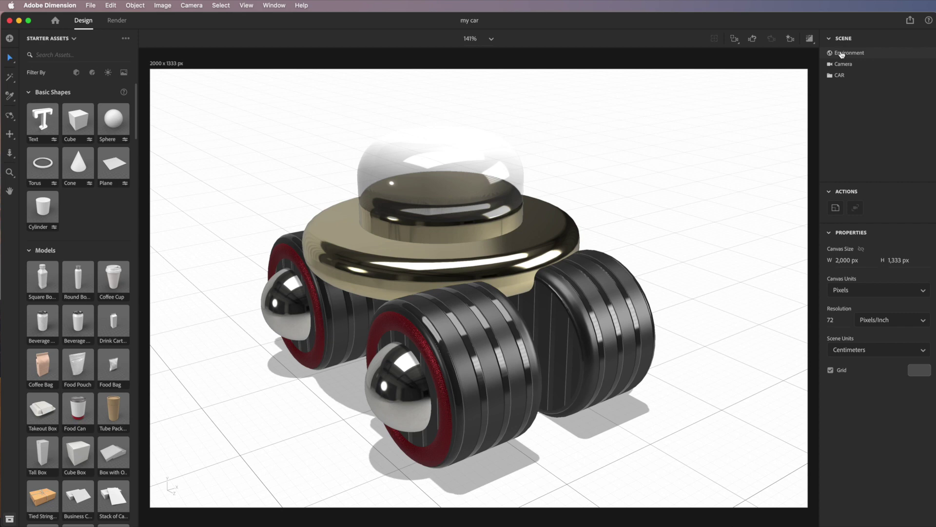
Set the Environment background to the image space-car-bg.jpg.
{"action": "left_click", "coordinate": [842, 53]}
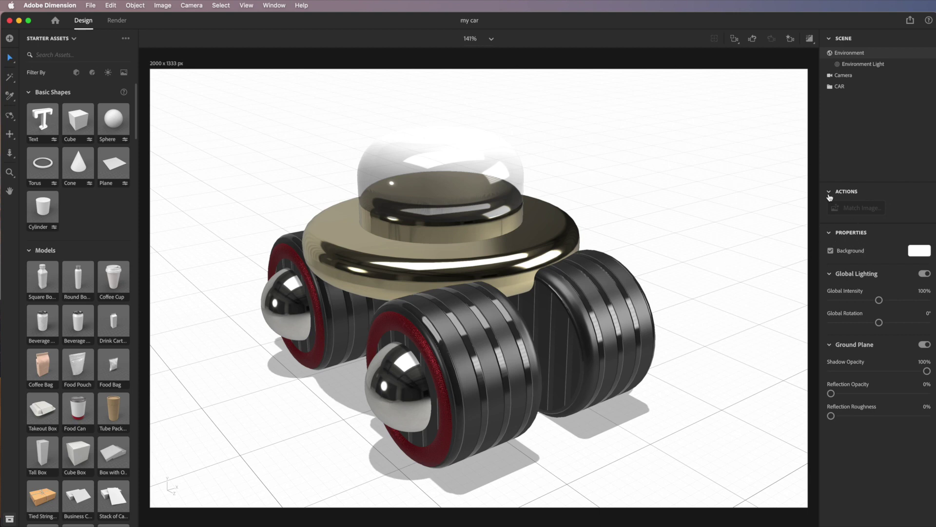
{"action": "left_click", "coordinate": [917, 254]}
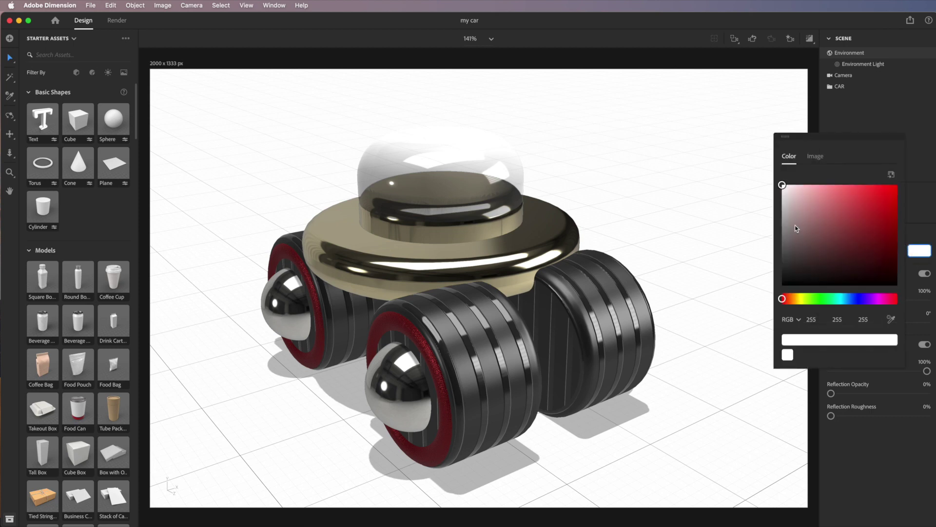
{"action": "left_click", "coordinate": [815, 159]}
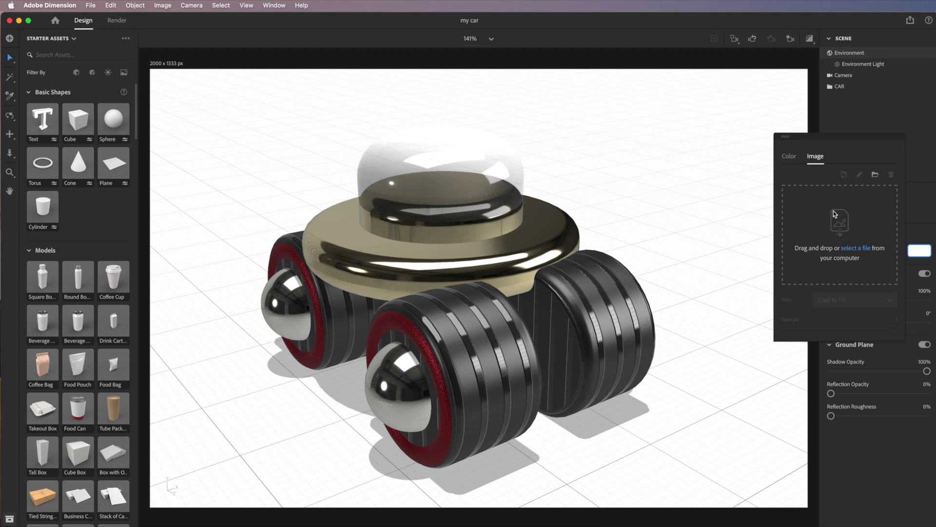
{"action": "left_click", "coordinate": [875, 174]}
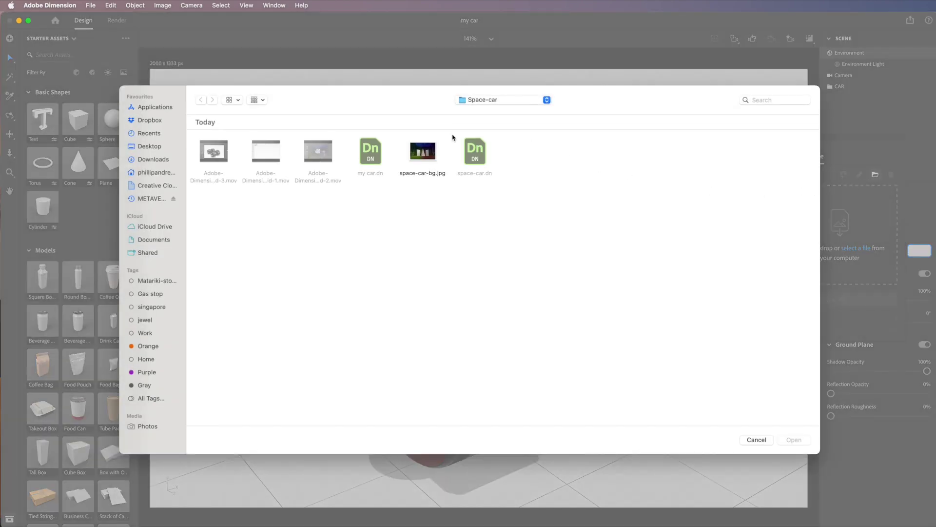
{"action": "left_click", "coordinate": [423, 150]}
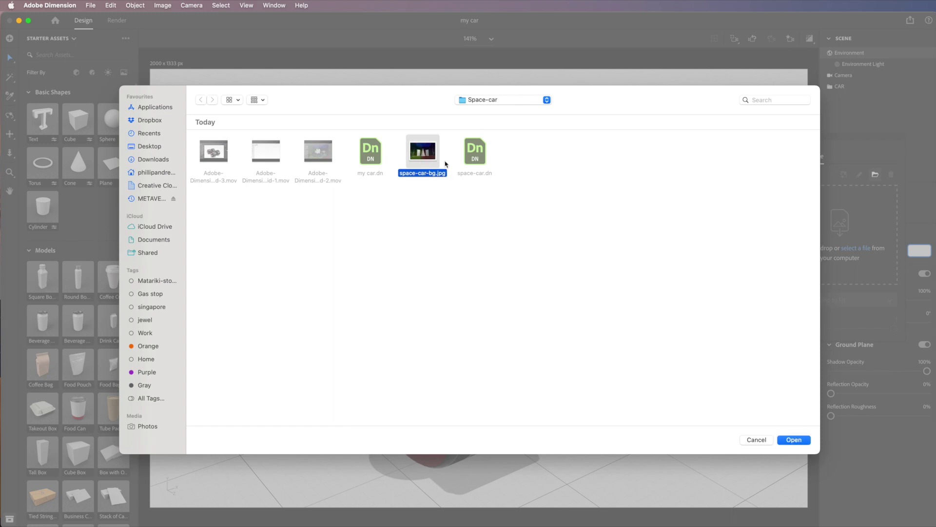
{"action": "left_click", "coordinate": [794, 440]}
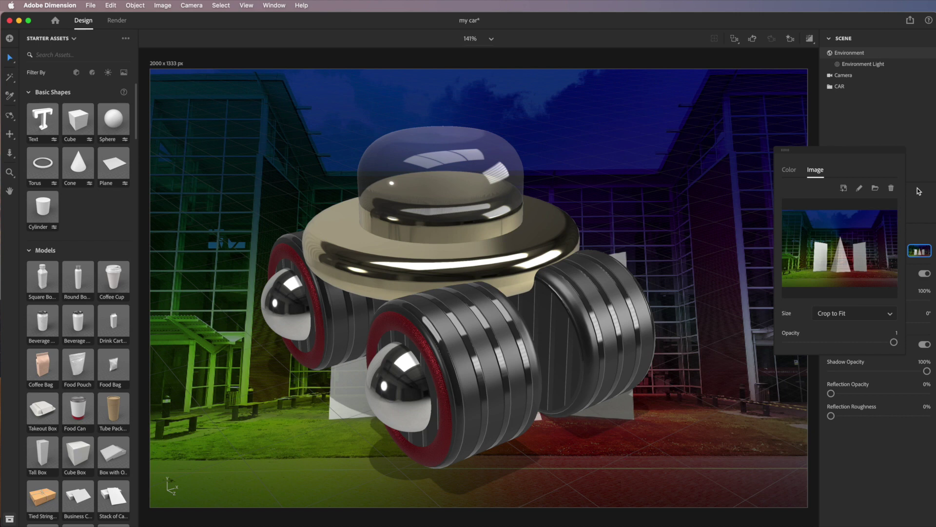
Apply Match Image with Resize Canvas, Create Lights and Match Camera Perspective enabled.
{"action": "left_click", "coordinate": [921, 202]}
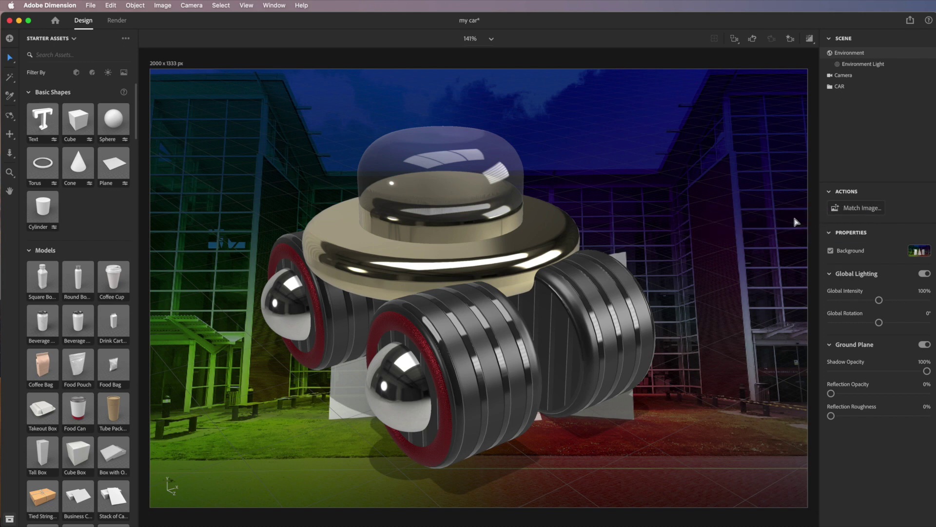
{"action": "left_click", "coordinate": [854, 209]}
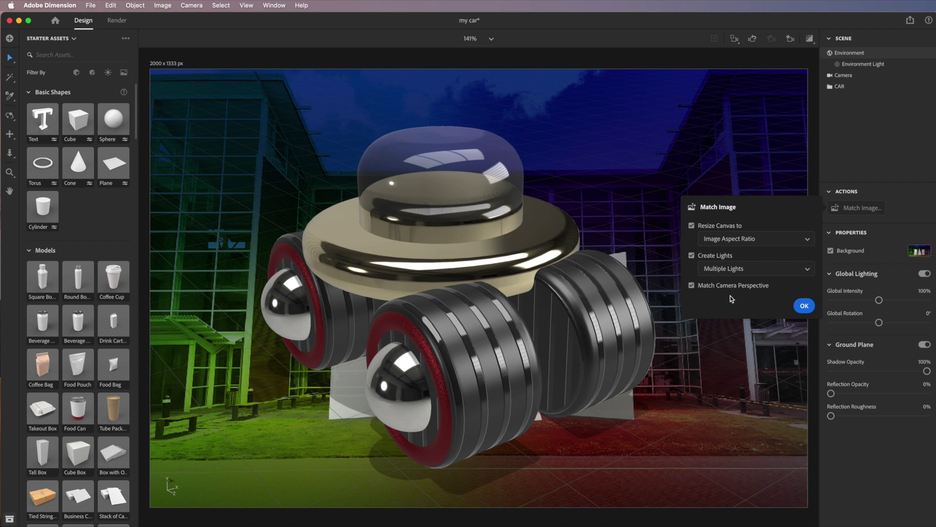
{"action": "left_click", "coordinate": [805, 306]}
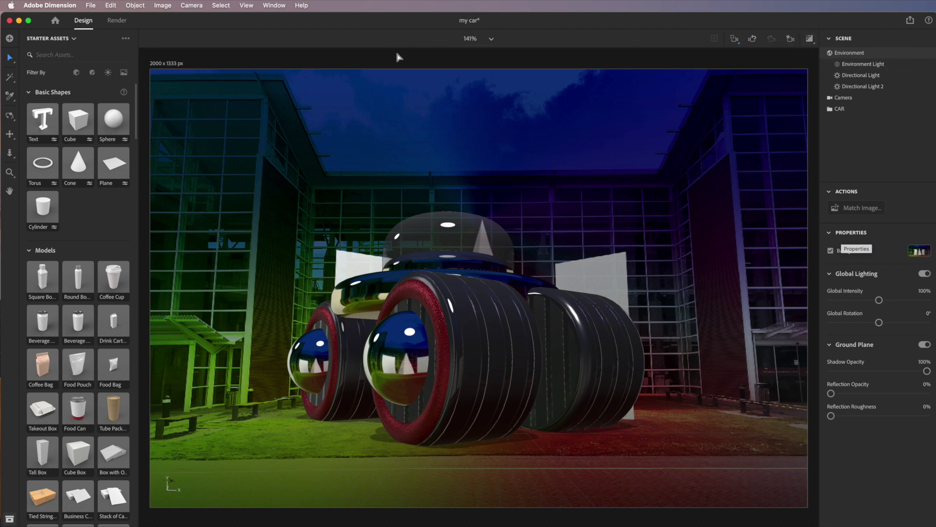
In the Render workspace, set the Save To location to Downloads > Space-car.
{"action": "left_click", "coordinate": [117, 22]}
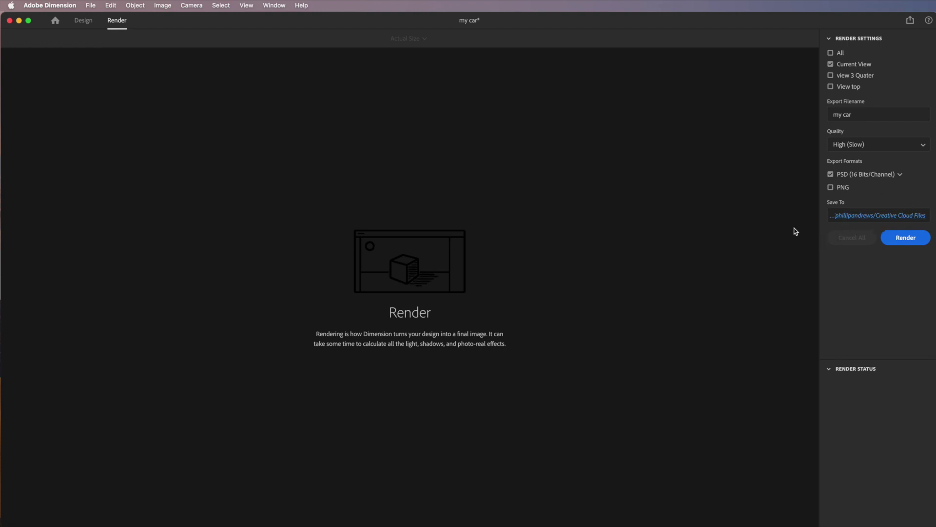
{"action": "left_click", "coordinate": [892, 217]}
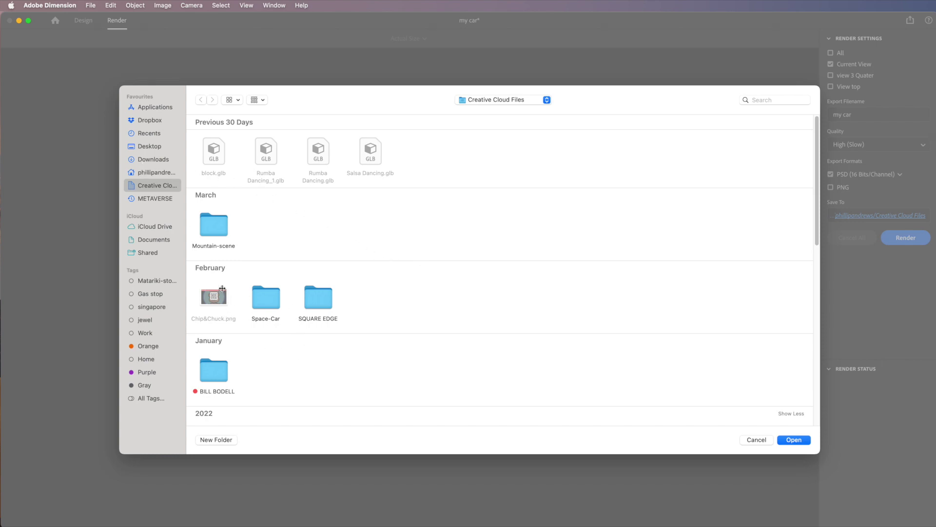
{"action": "left_click", "coordinate": [158, 160]}
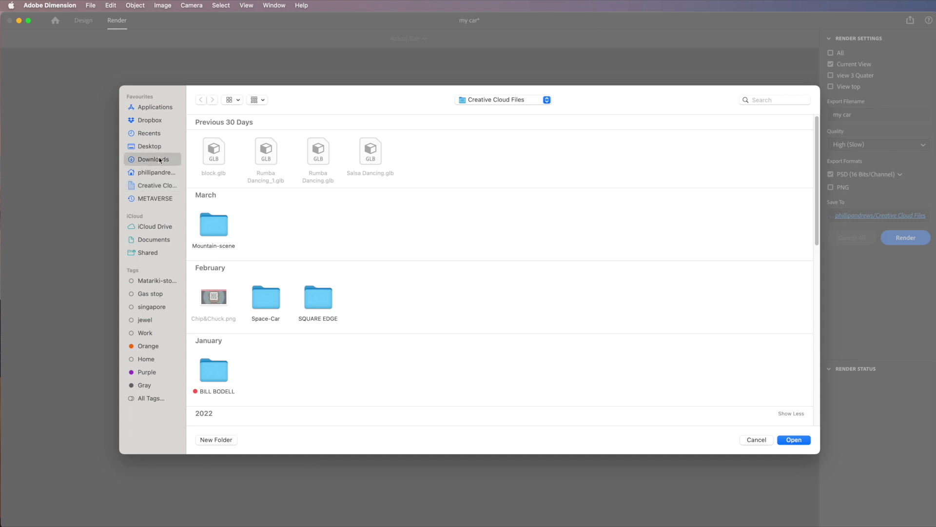
{"action": "double_click", "coordinate": [219, 157]}
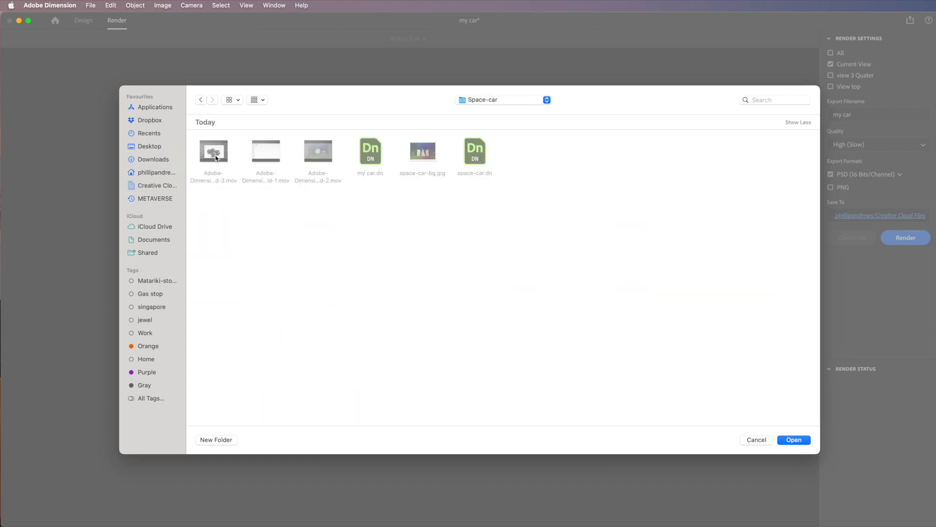
{"action": "left_click", "coordinate": [795, 440]}
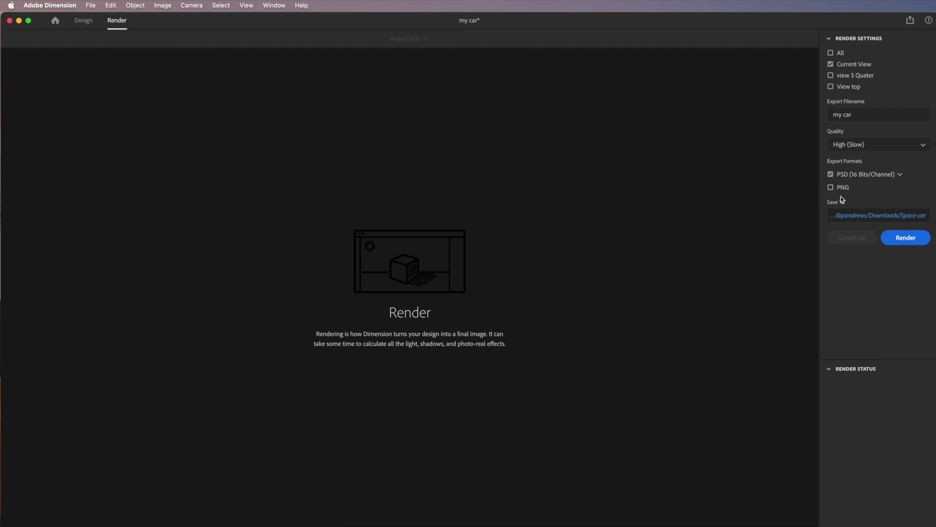
Render the current view to the 16-bit PSD 'my car-Current View.psd'.
{"action": "left_click", "coordinate": [898, 240]}
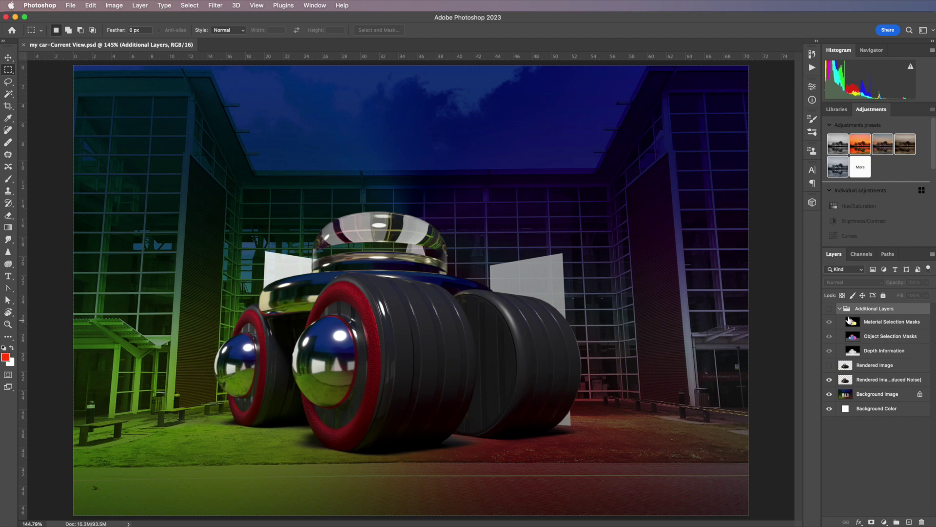
{"action": "left_click", "coordinate": [829, 322]}
{"action": "left_click", "coordinate": [830, 323]}
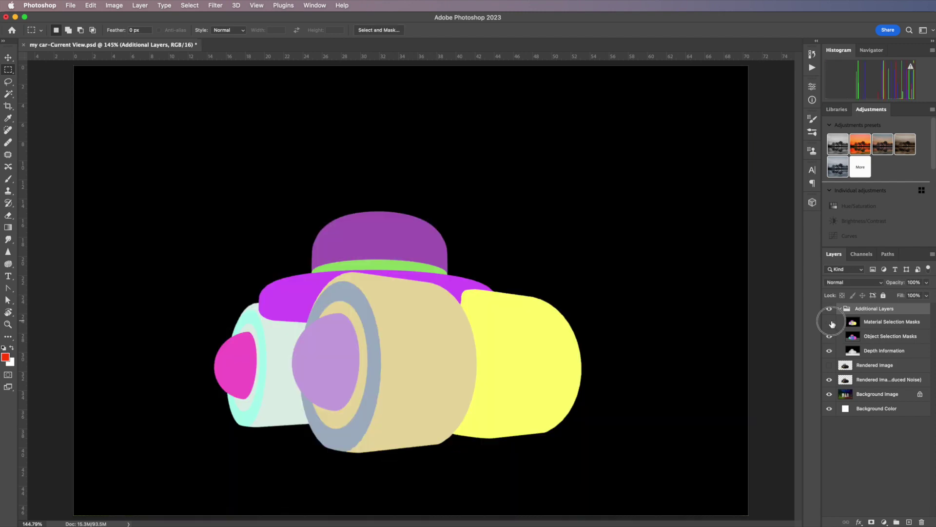
{"action": "left_click", "coordinate": [831, 337]}
{"action": "left_click", "coordinate": [831, 337]}
{"action": "left_click", "coordinate": [831, 337]}
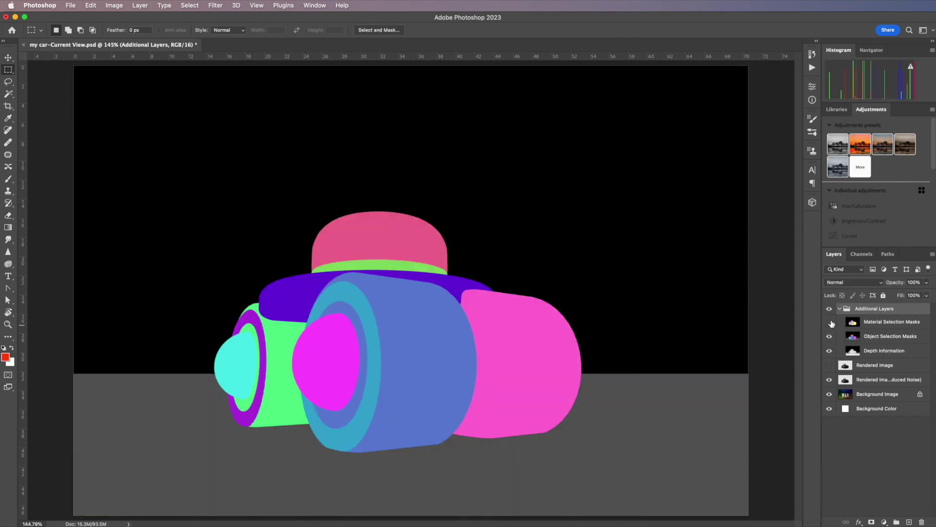
{"action": "left_click", "coordinate": [830, 323]}
{"action": "left_click", "coordinate": [829, 322]}
{"action": "left_click", "coordinate": [830, 336]}
{"action": "left_click", "coordinate": [830, 351]}
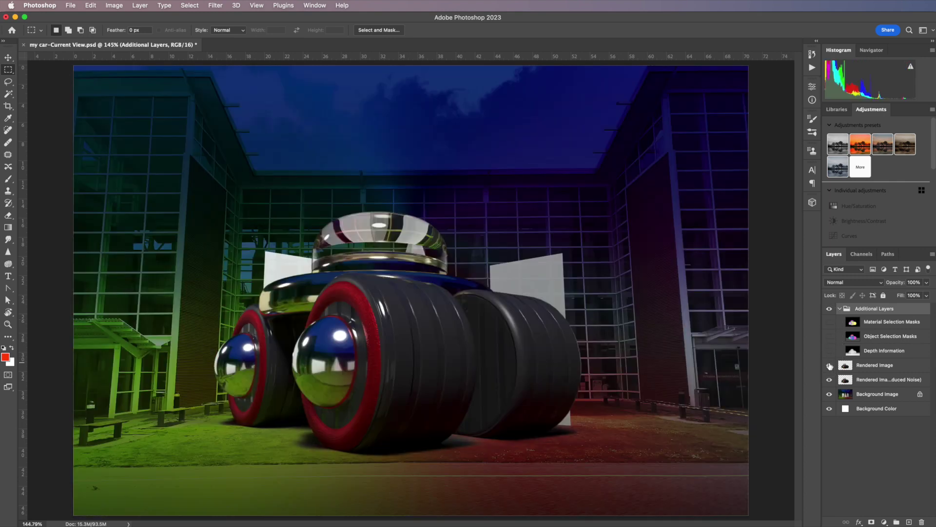
{"action": "left_click", "coordinate": [830, 380]}
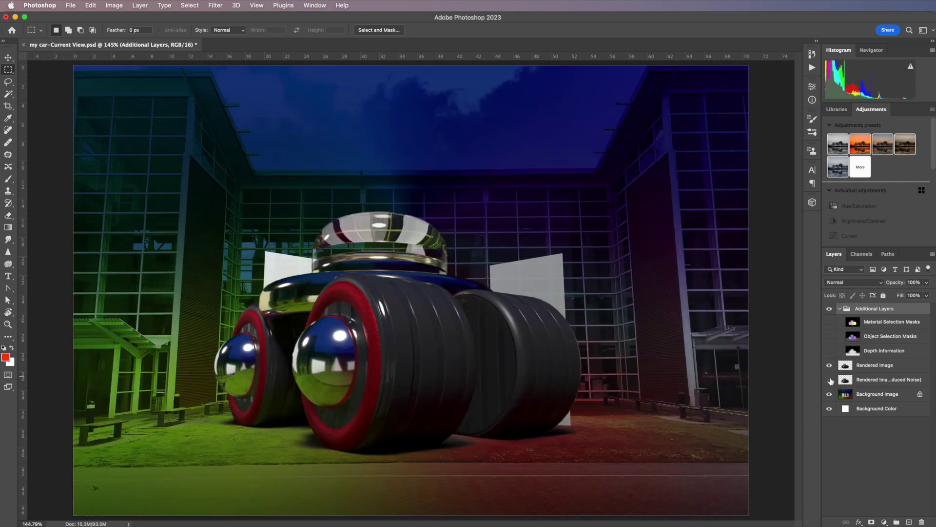
{"action": "left_click", "coordinate": [830, 365]}
{"action": "left_click", "coordinate": [830, 380]}
{"action": "left_click", "coordinate": [829, 394]}
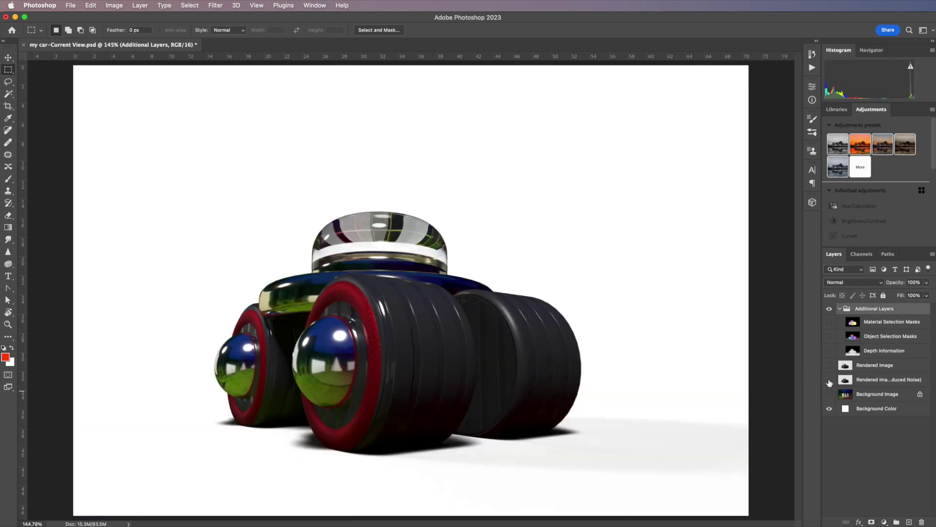
{"action": "left_click", "coordinate": [829, 380]}
{"action": "left_click", "coordinate": [829, 394]}
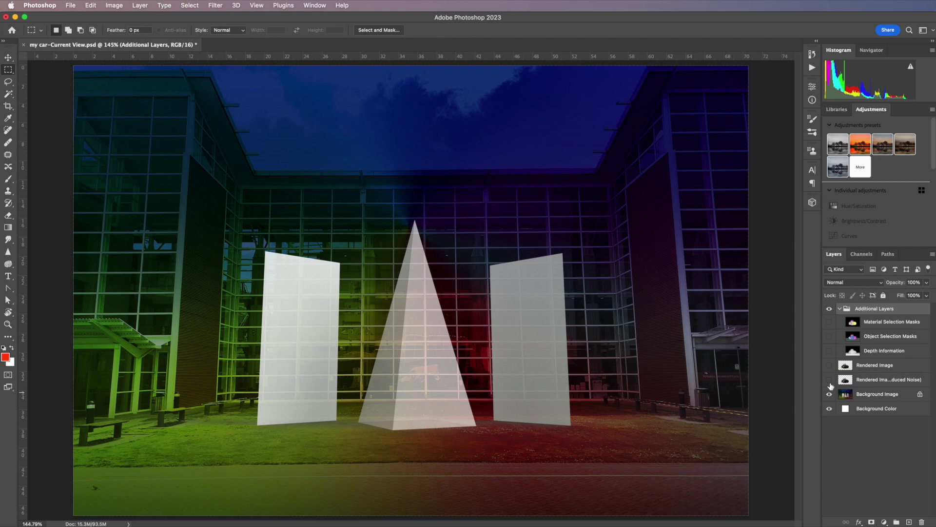
{"action": "left_click", "coordinate": [829, 379]}
{"action": "left_click", "coordinate": [829, 366]}
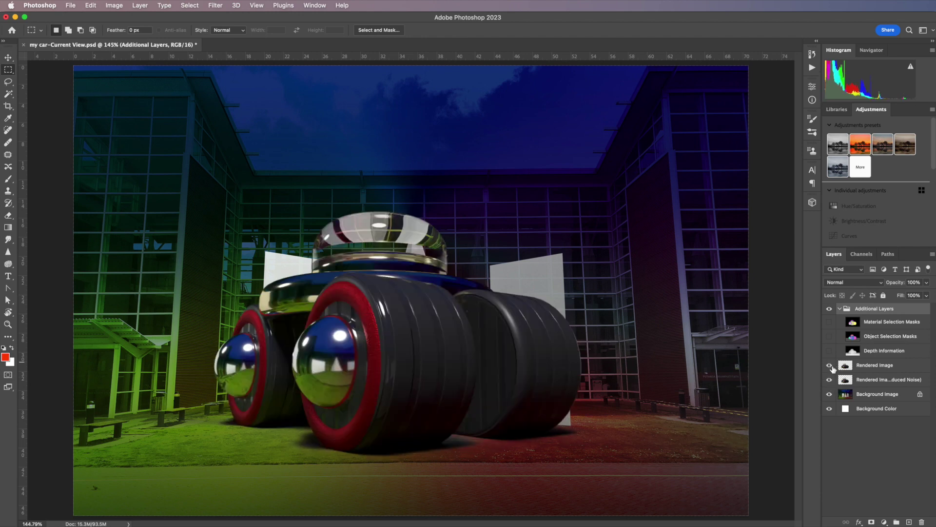